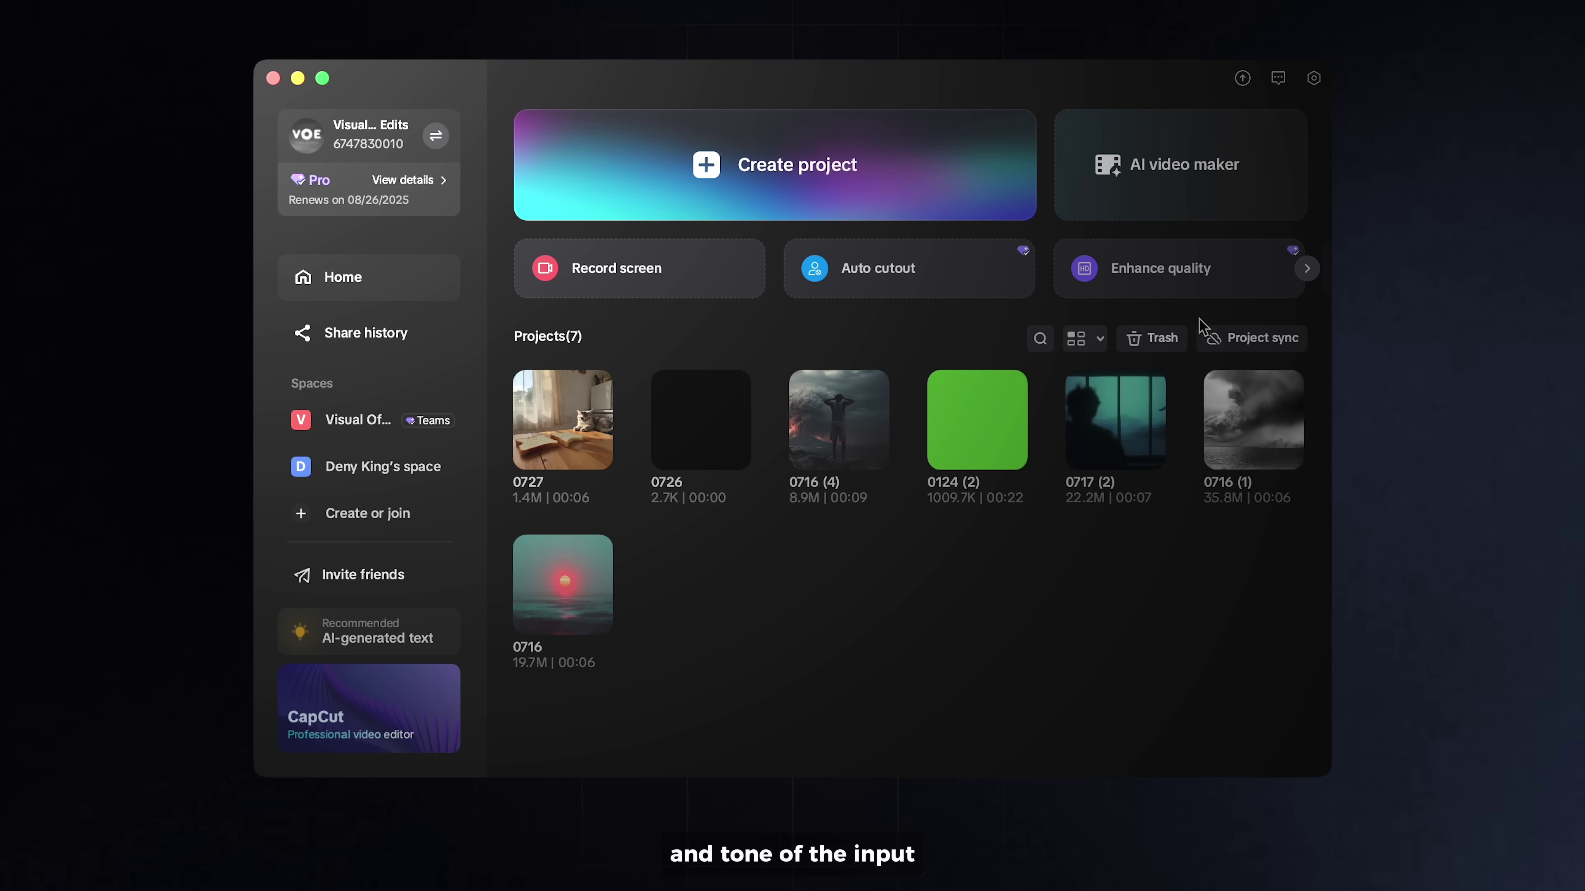
Step: Start an AI dialogue scene with Editorial.png as the character photo
click(1306, 275)
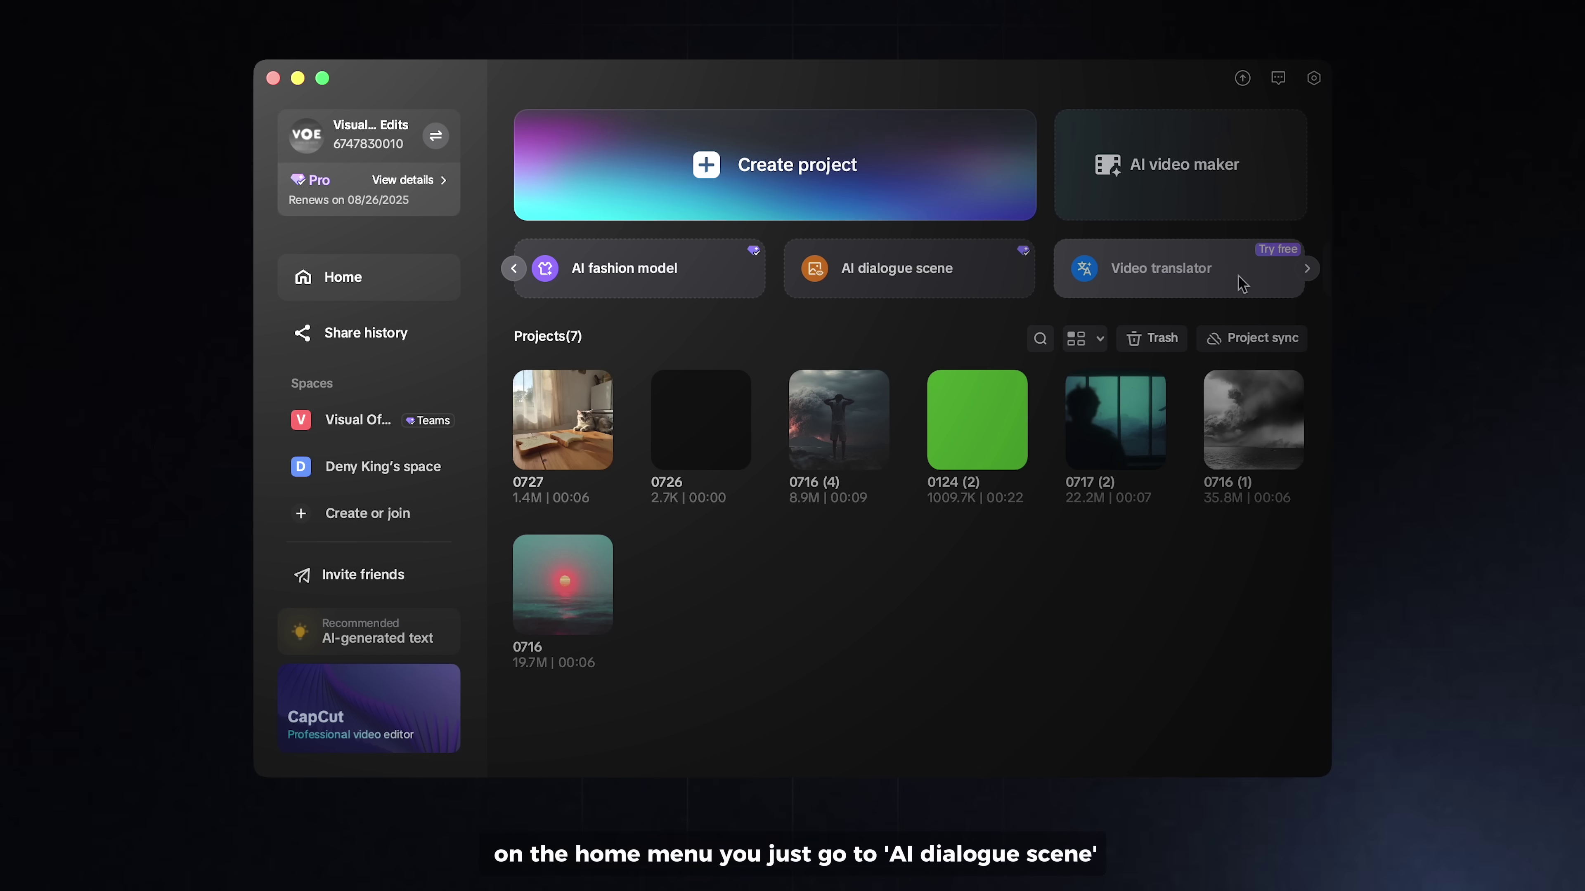
click(965, 287)
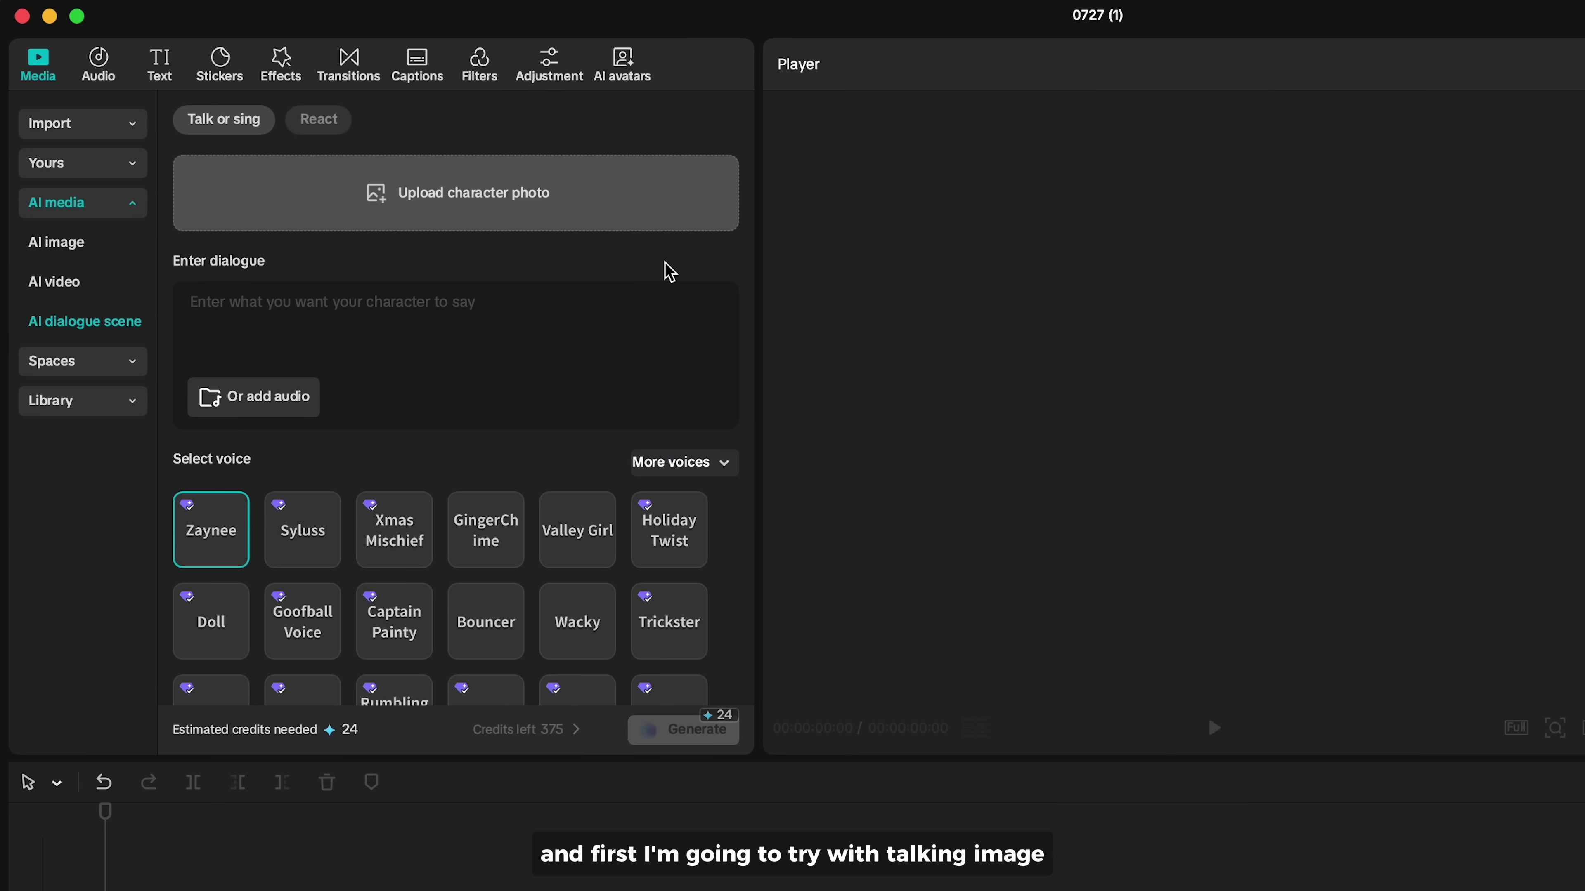
click(587, 216)
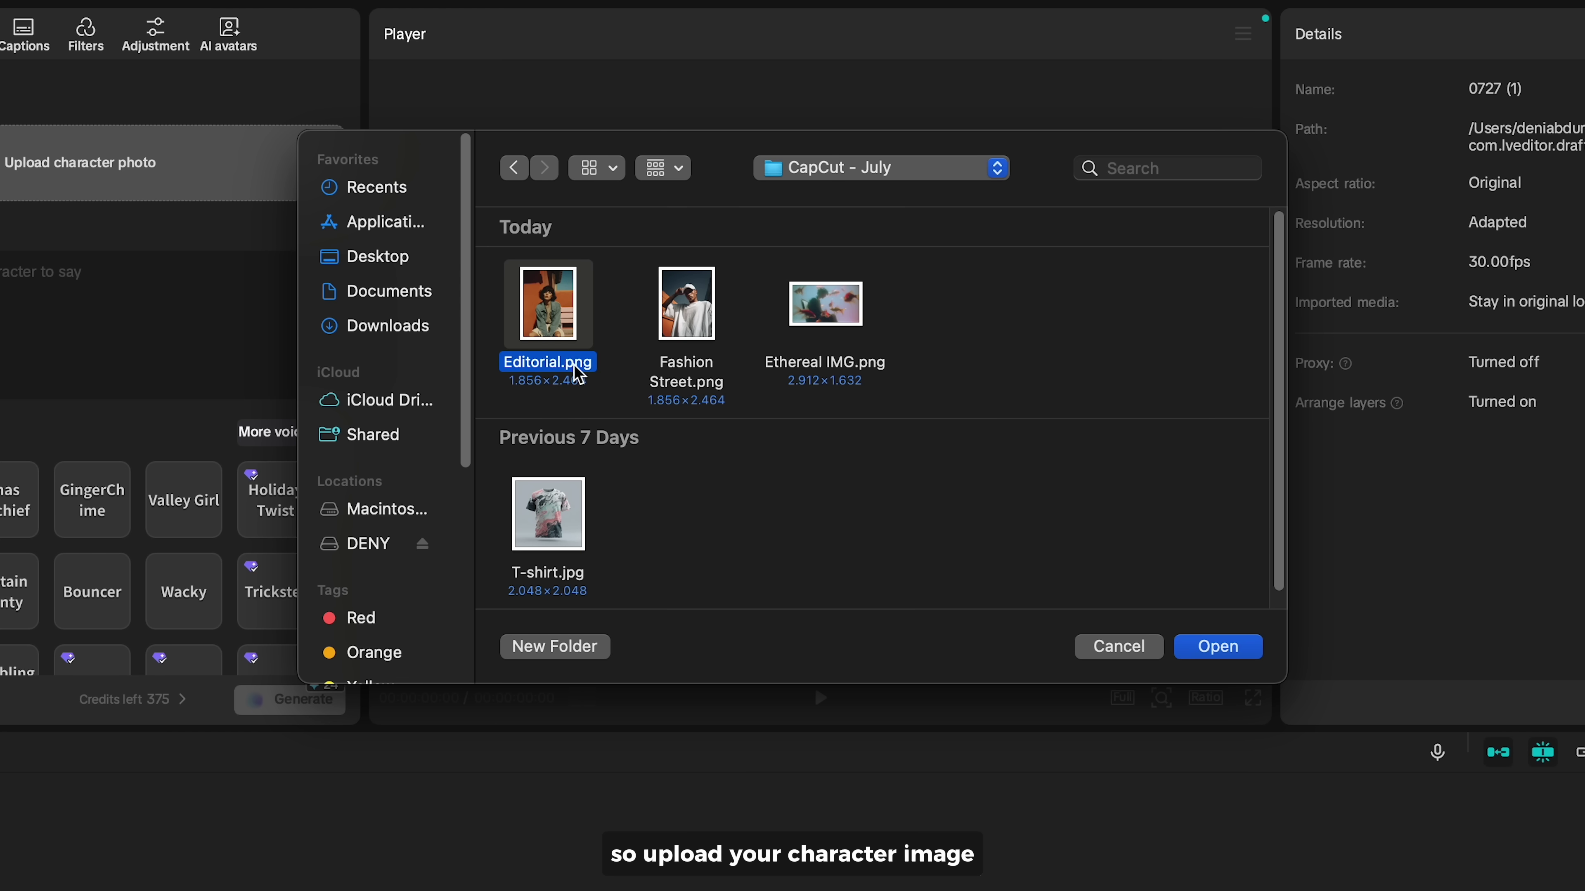
click(1193, 646)
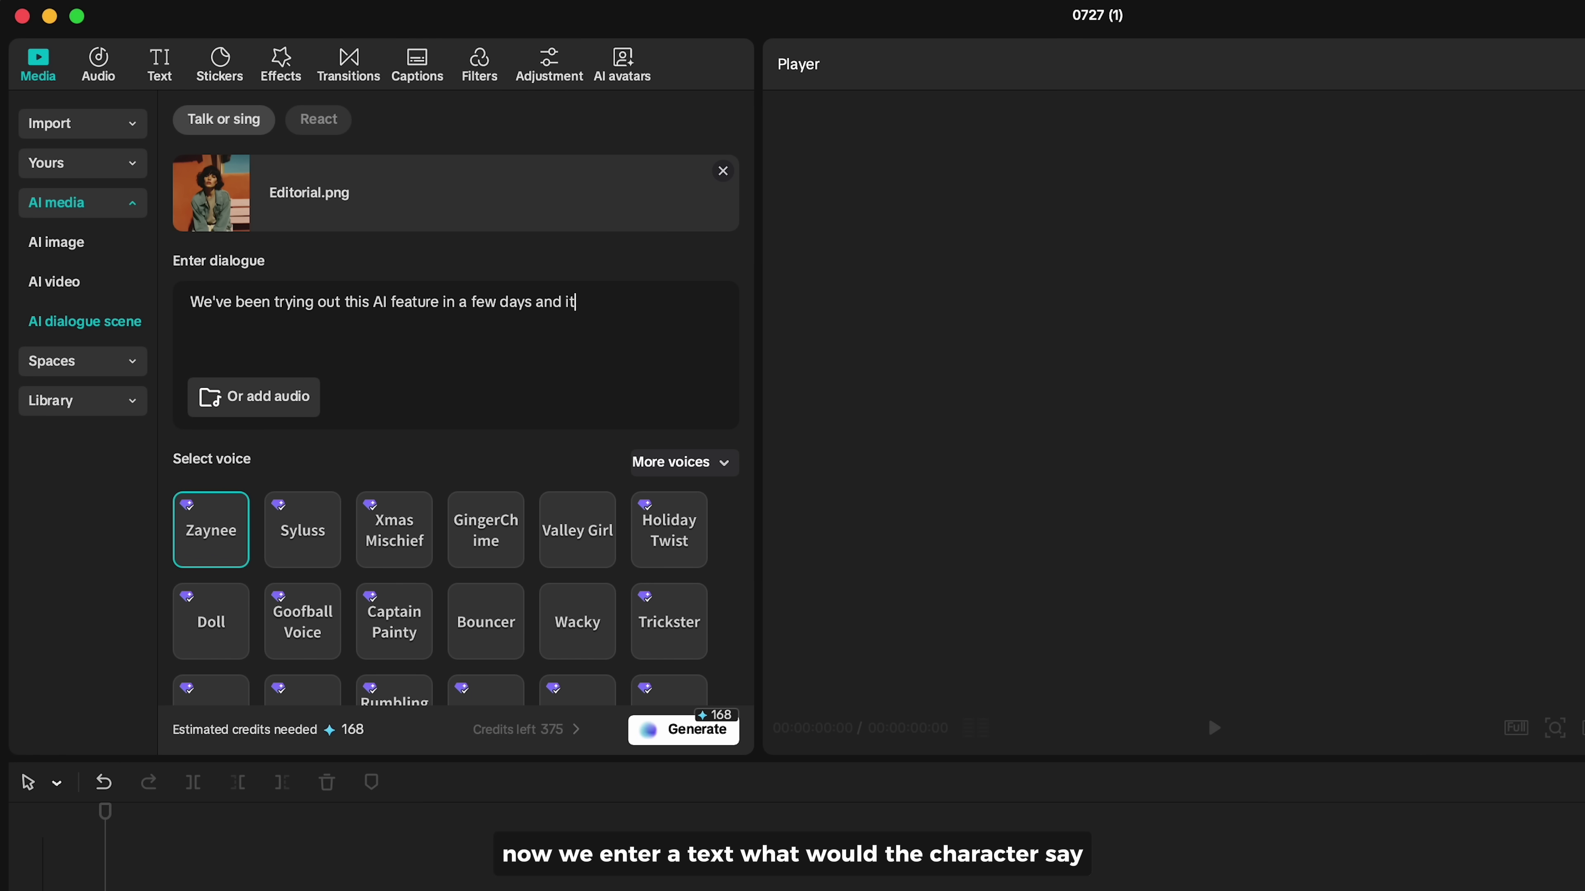
Step: Write the dialogue line and generate the talking clip in the Charlie M voice
text(eat, I)
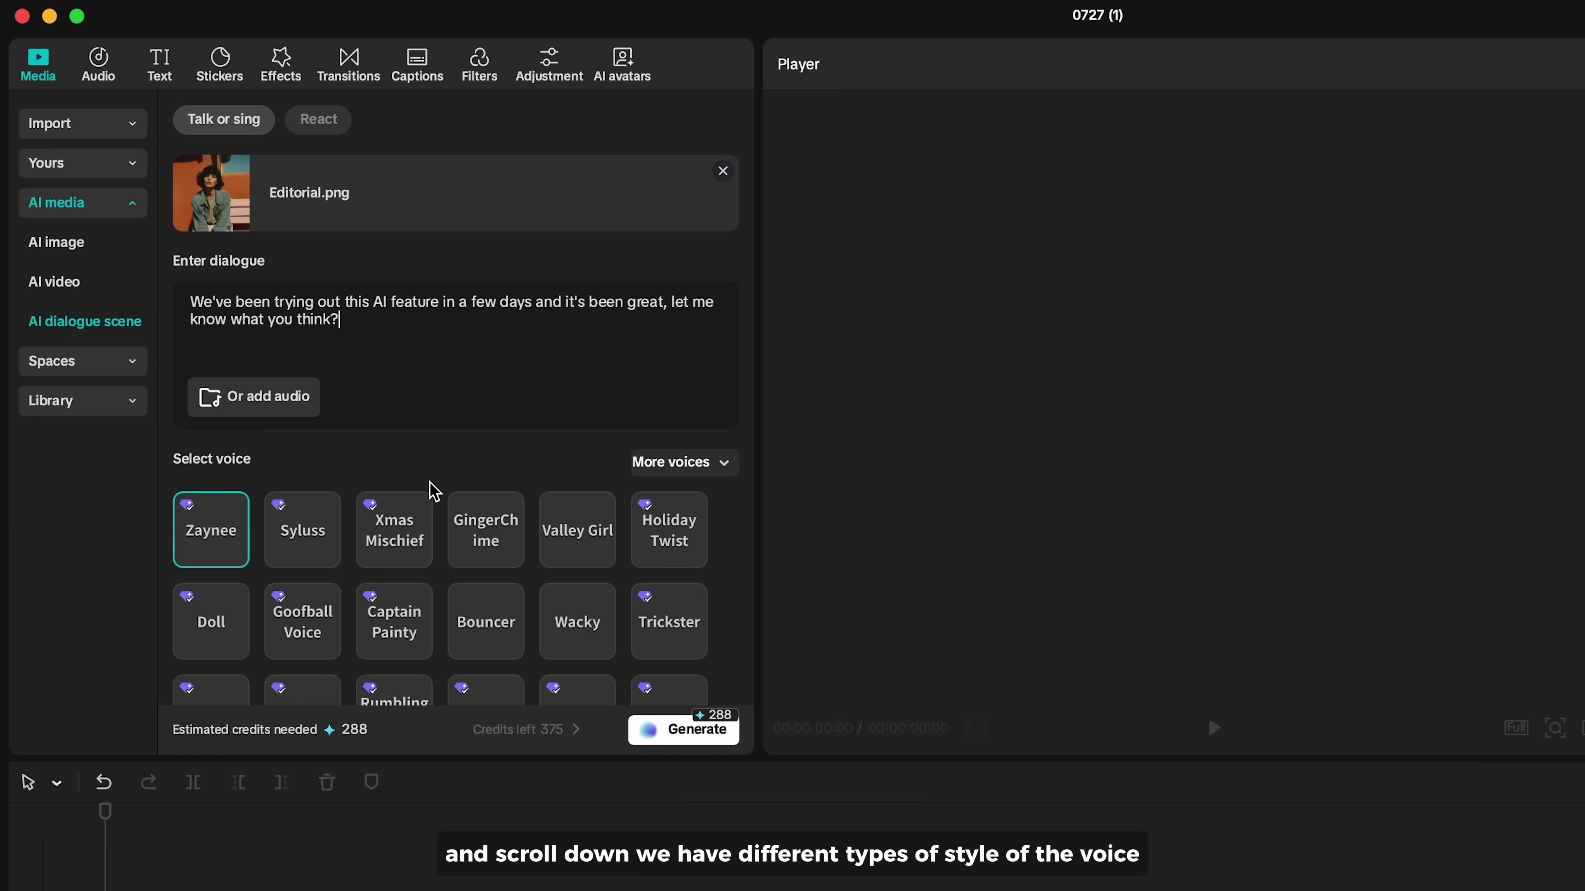
scroll(435, 492, down, 5)
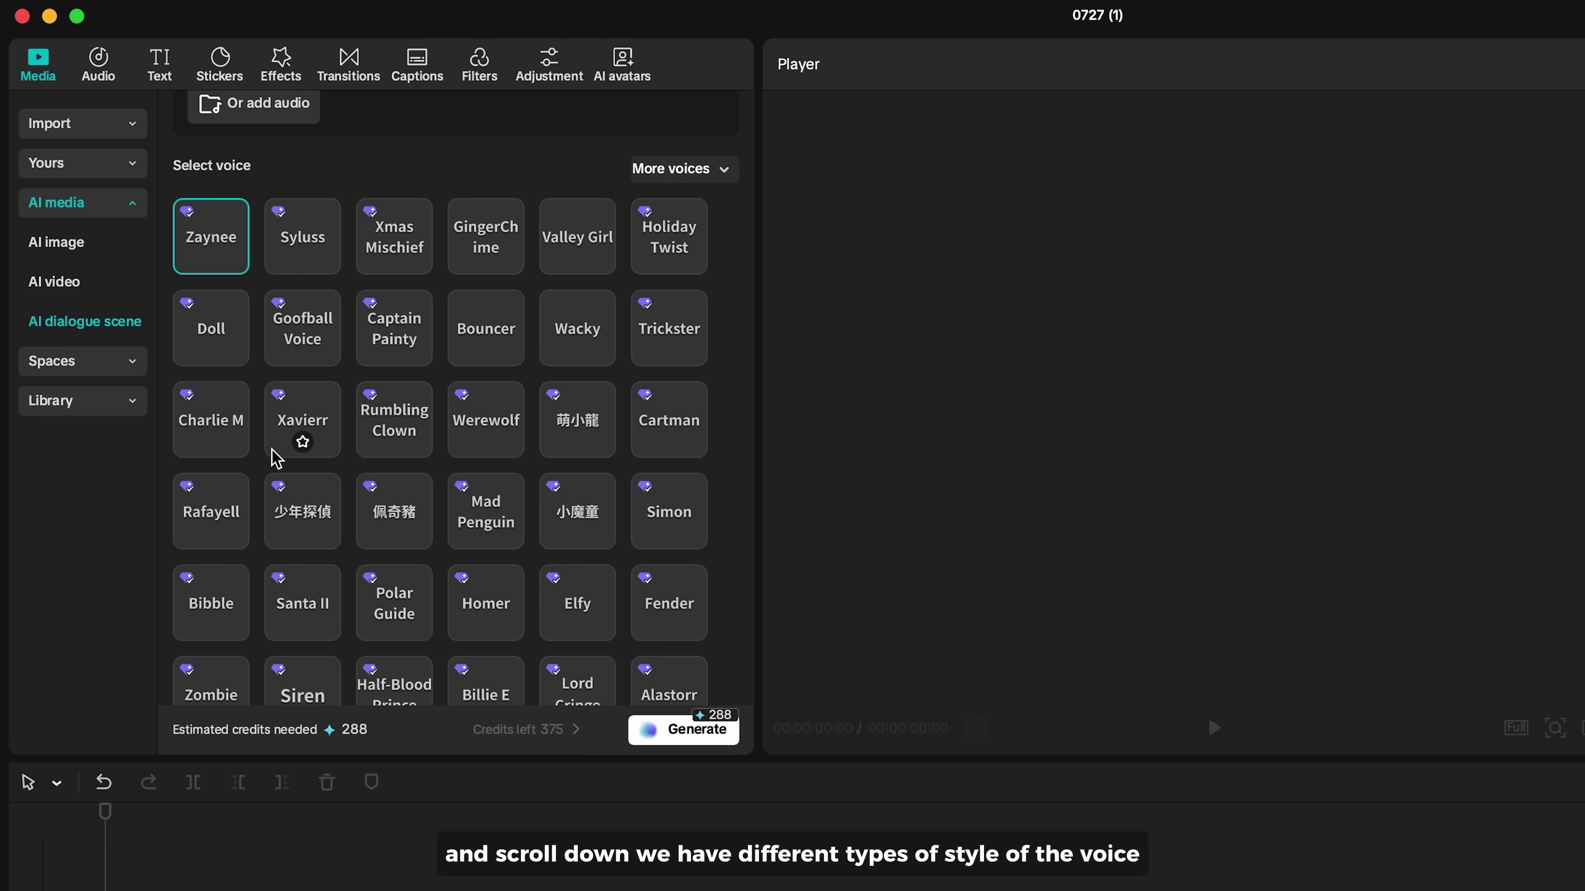
scroll(256, 493, down, 6)
scroll(256, 493, up, 6)
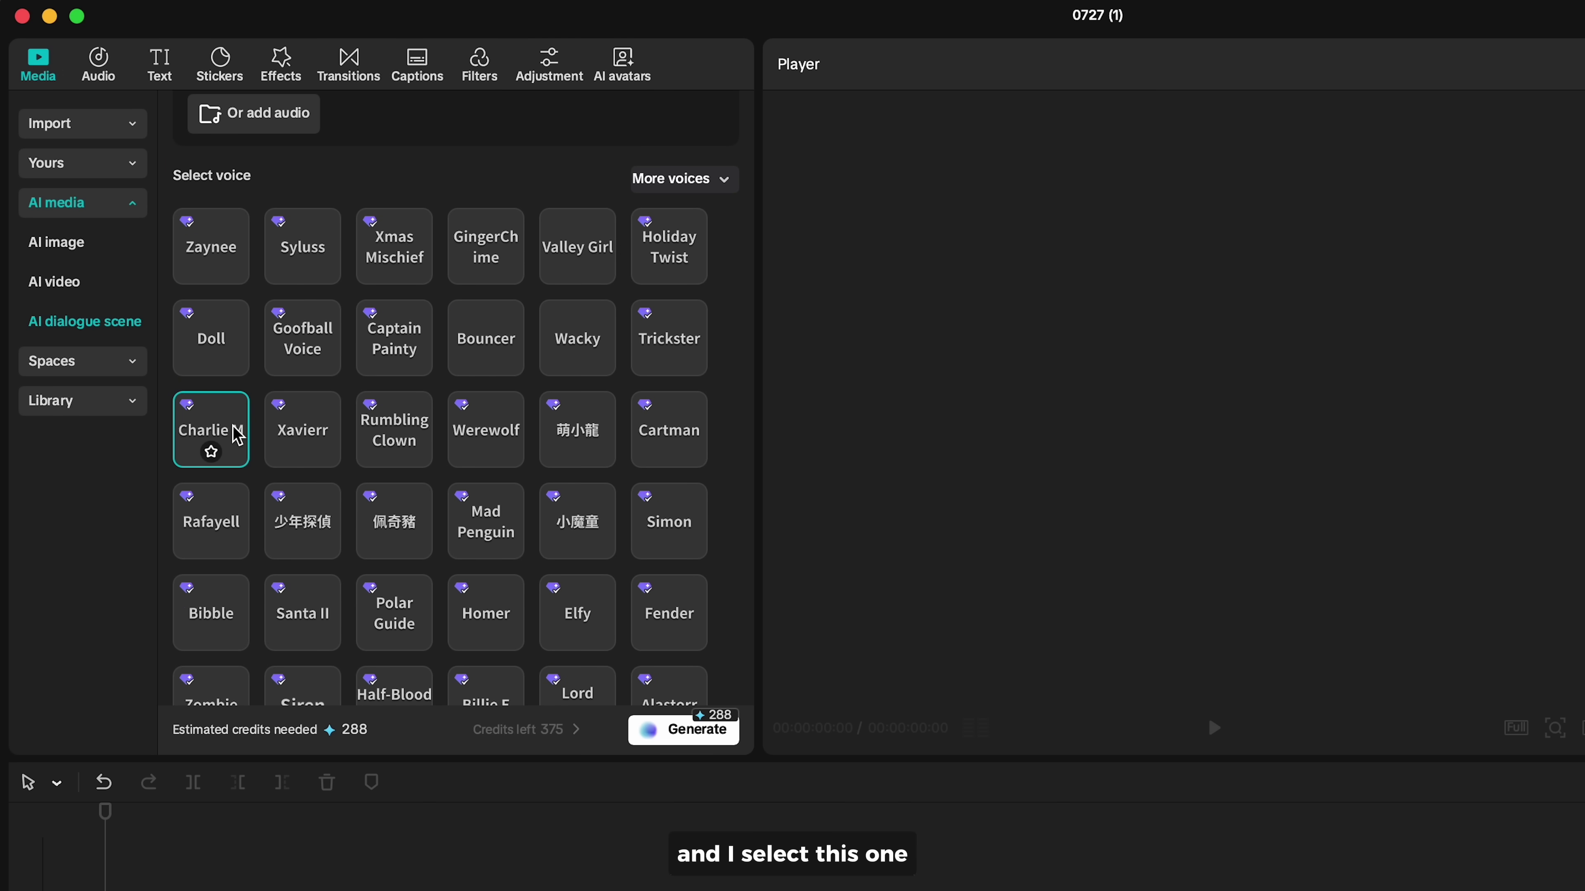
click(656, 740)
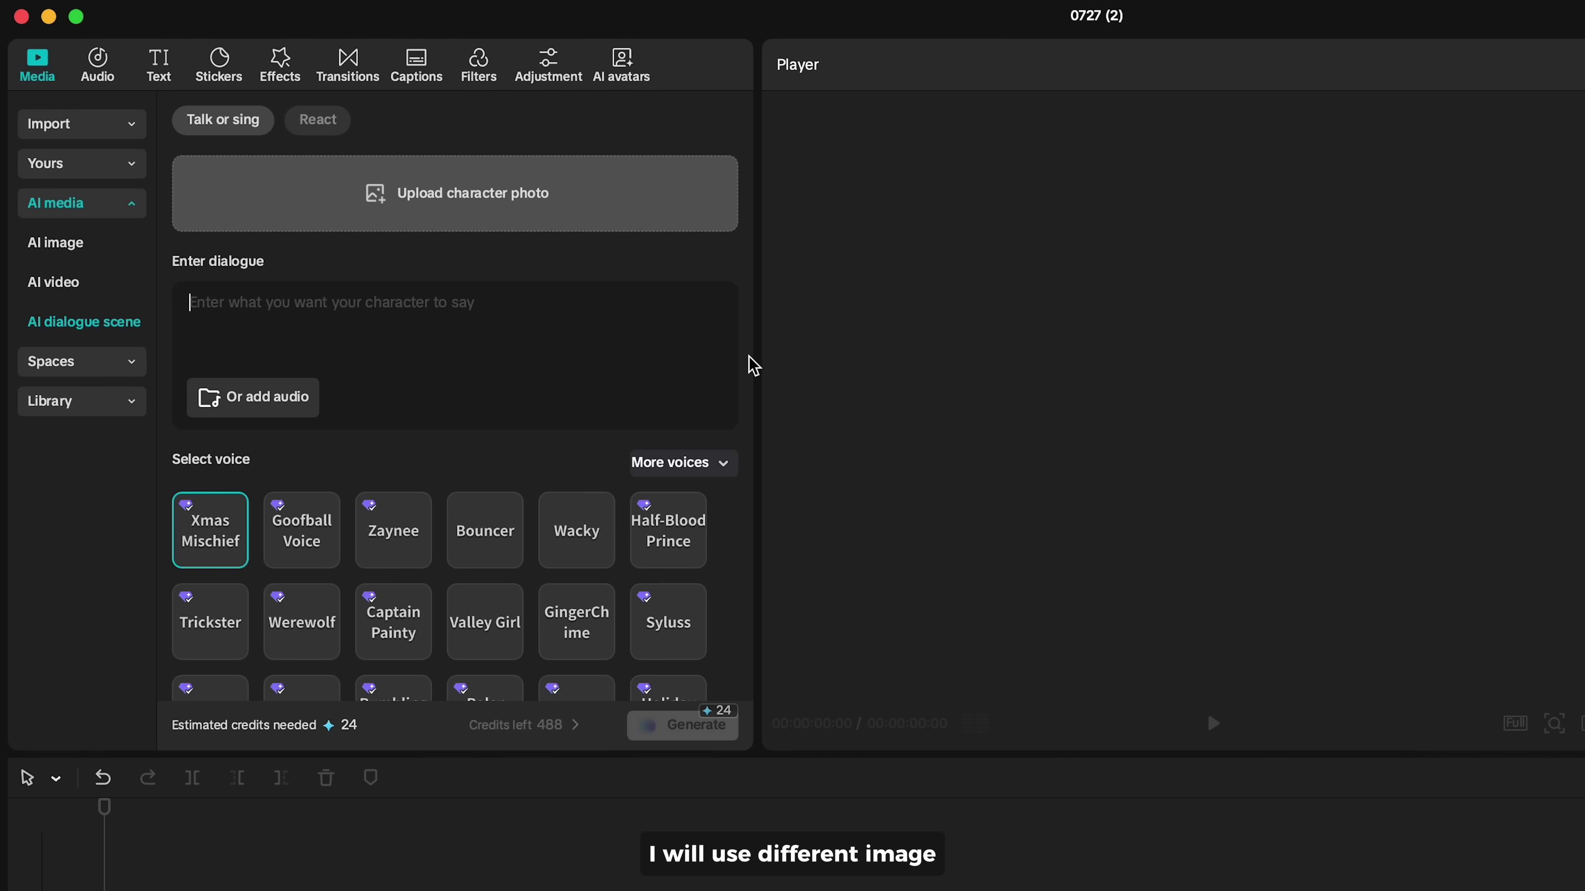
Step: Generate a 12-second lip-sync clip of Guy.png using the trimmed Tempolor Music.mp3 audio
click(598, 210)
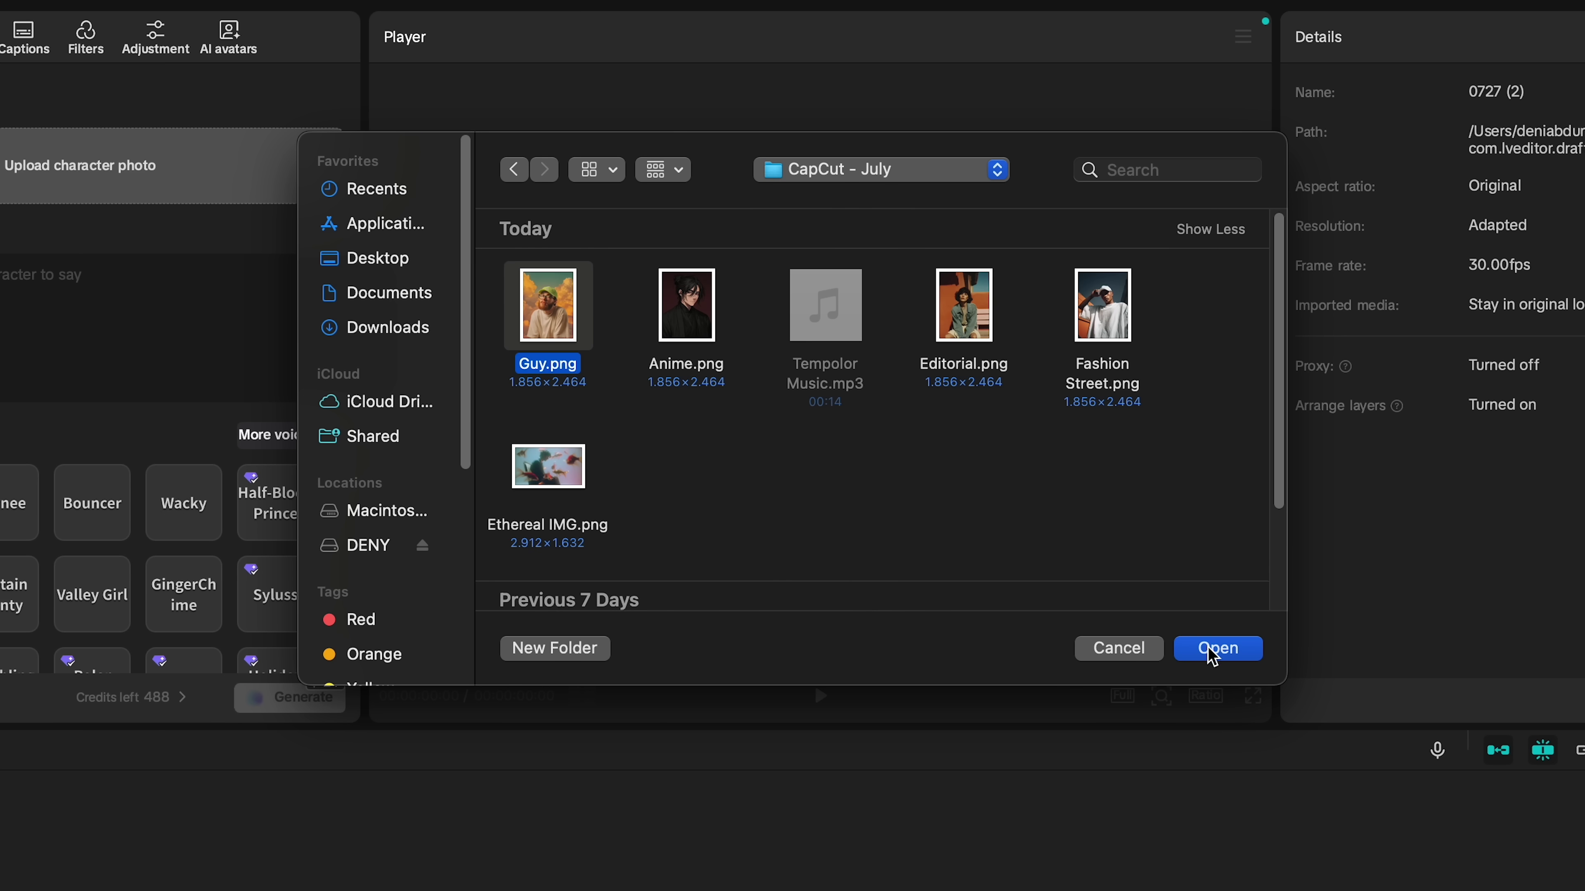
click(1212, 650)
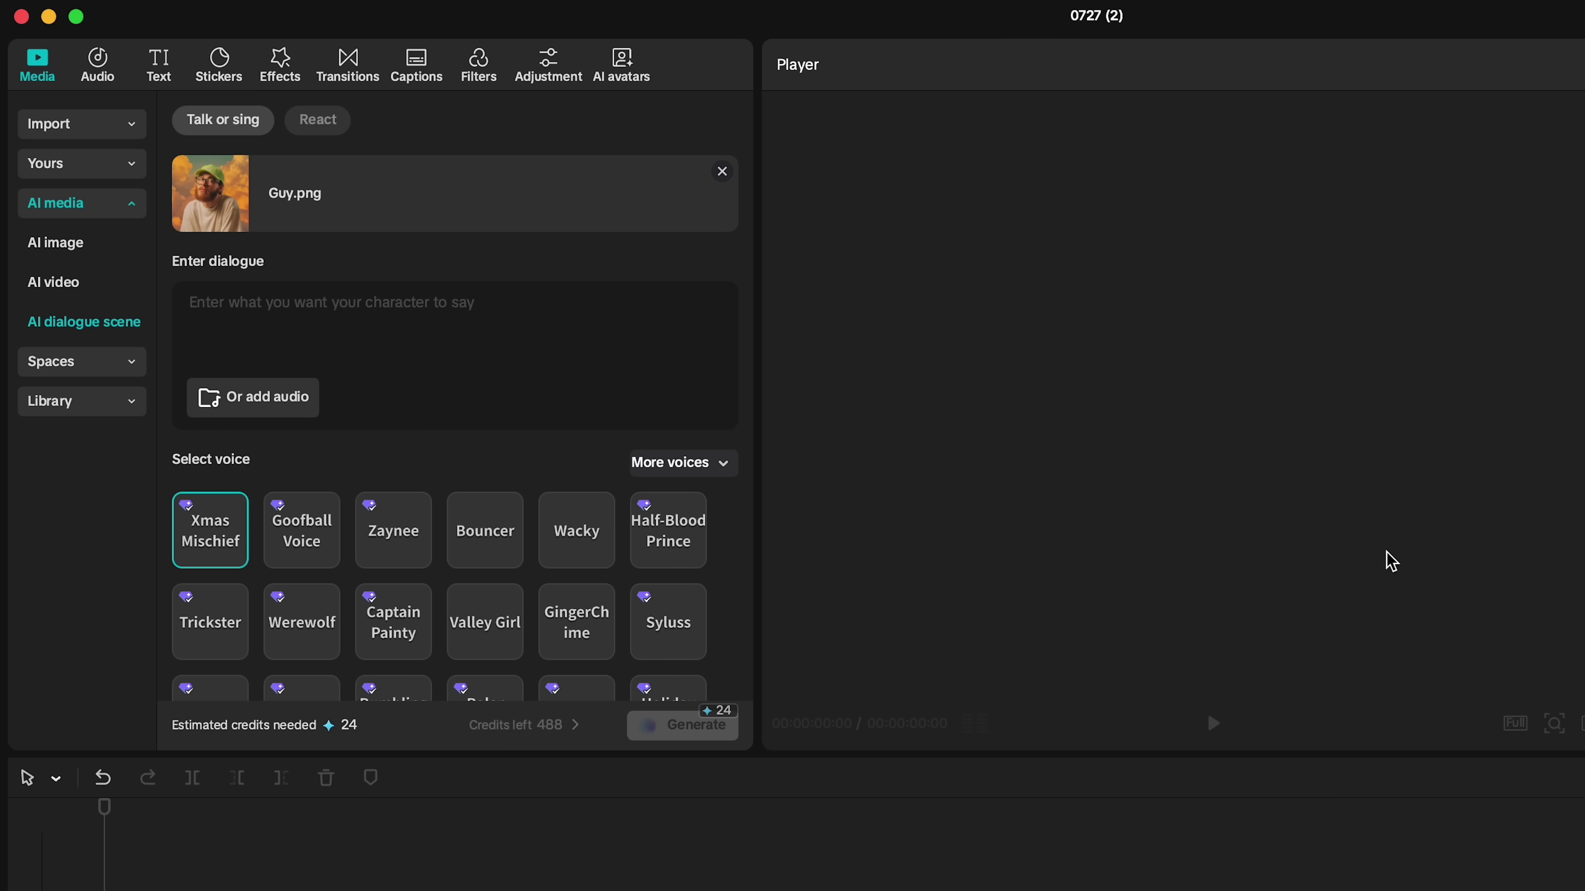
click(306, 407)
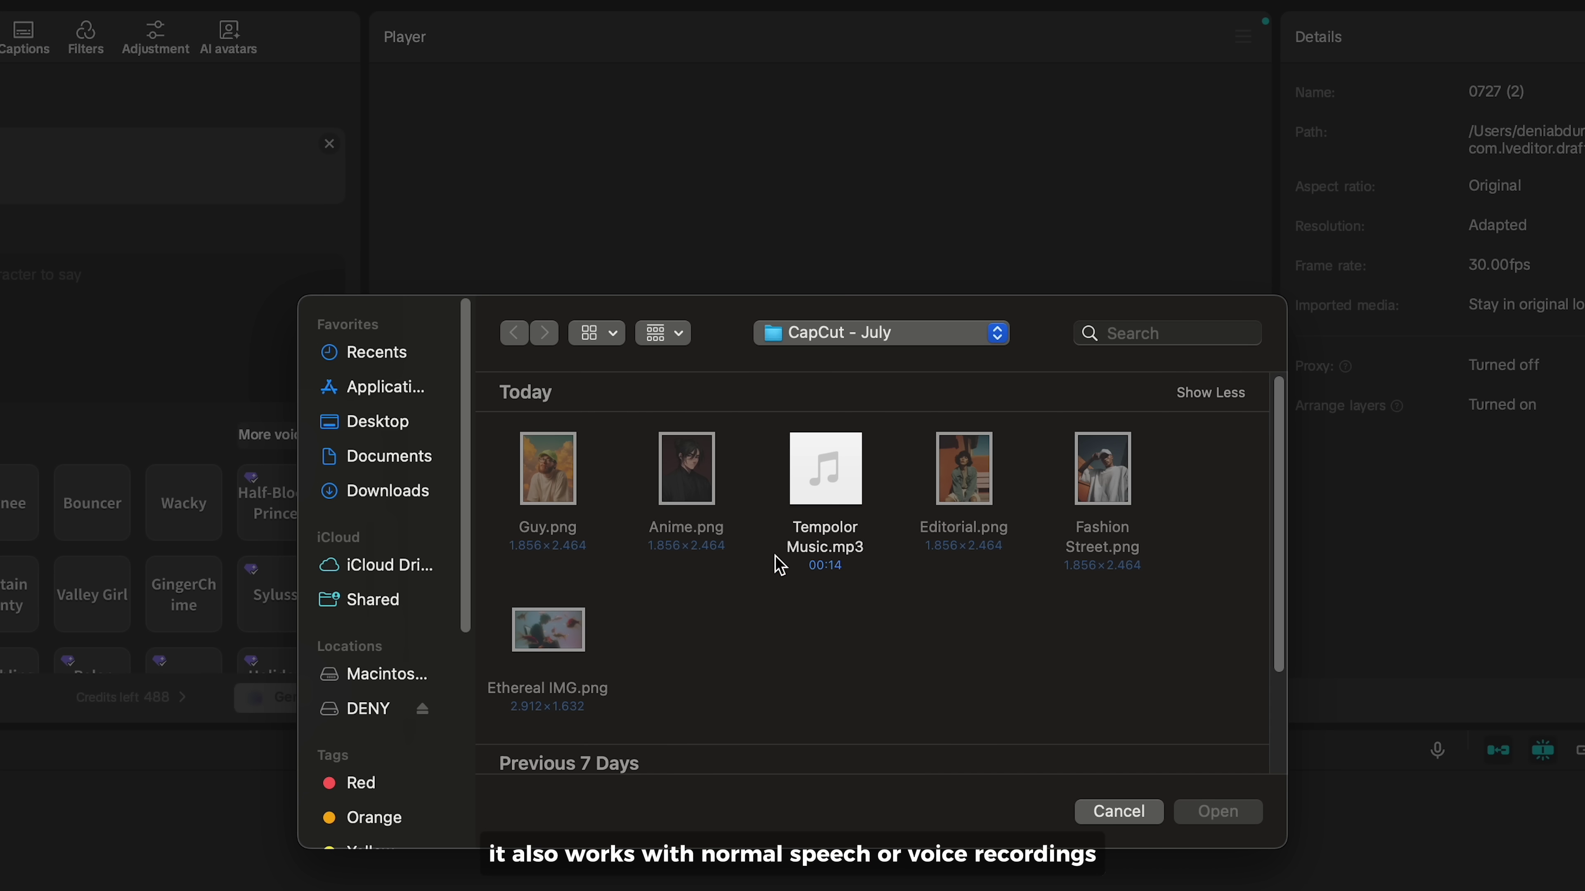
click(1208, 812)
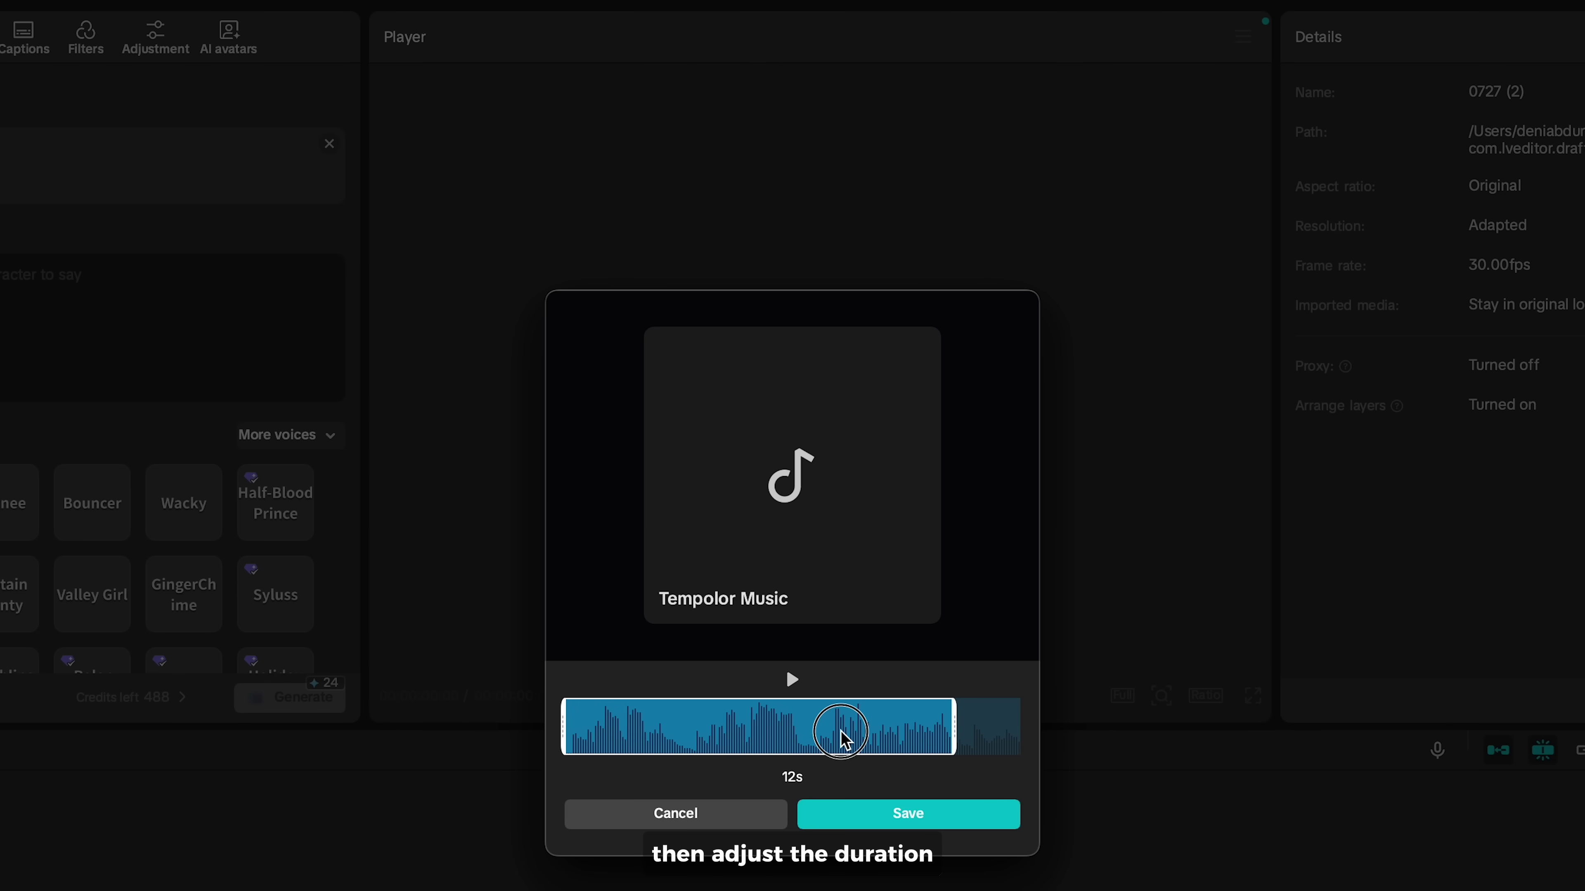
click(886, 818)
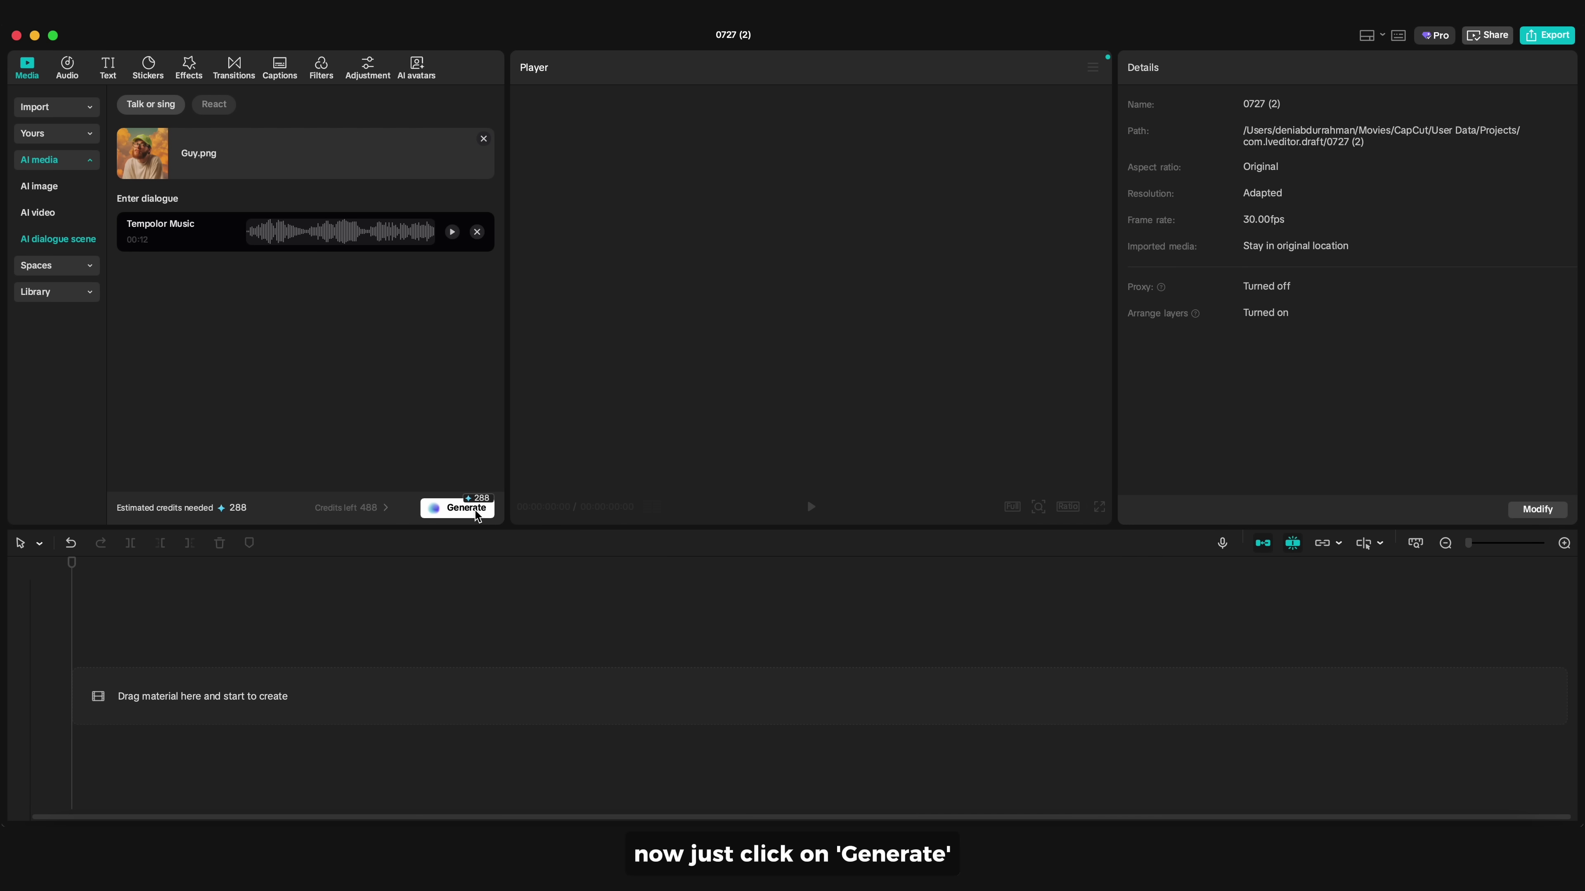
click(476, 510)
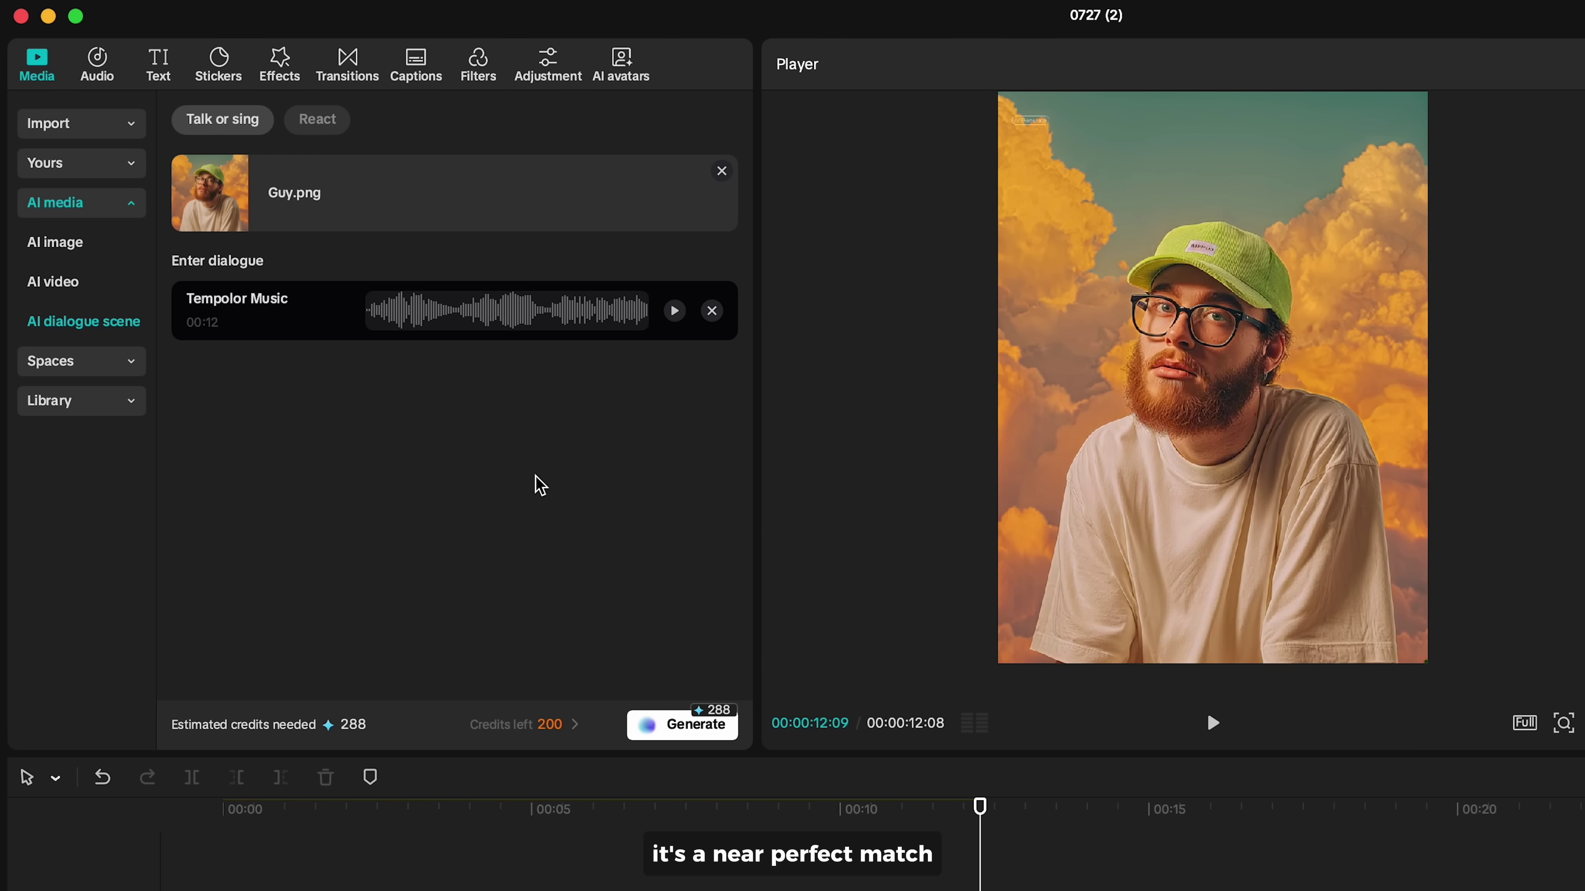
Step: Generate a 4-second React clip from Guy 2.png and play it back
click(331, 135)
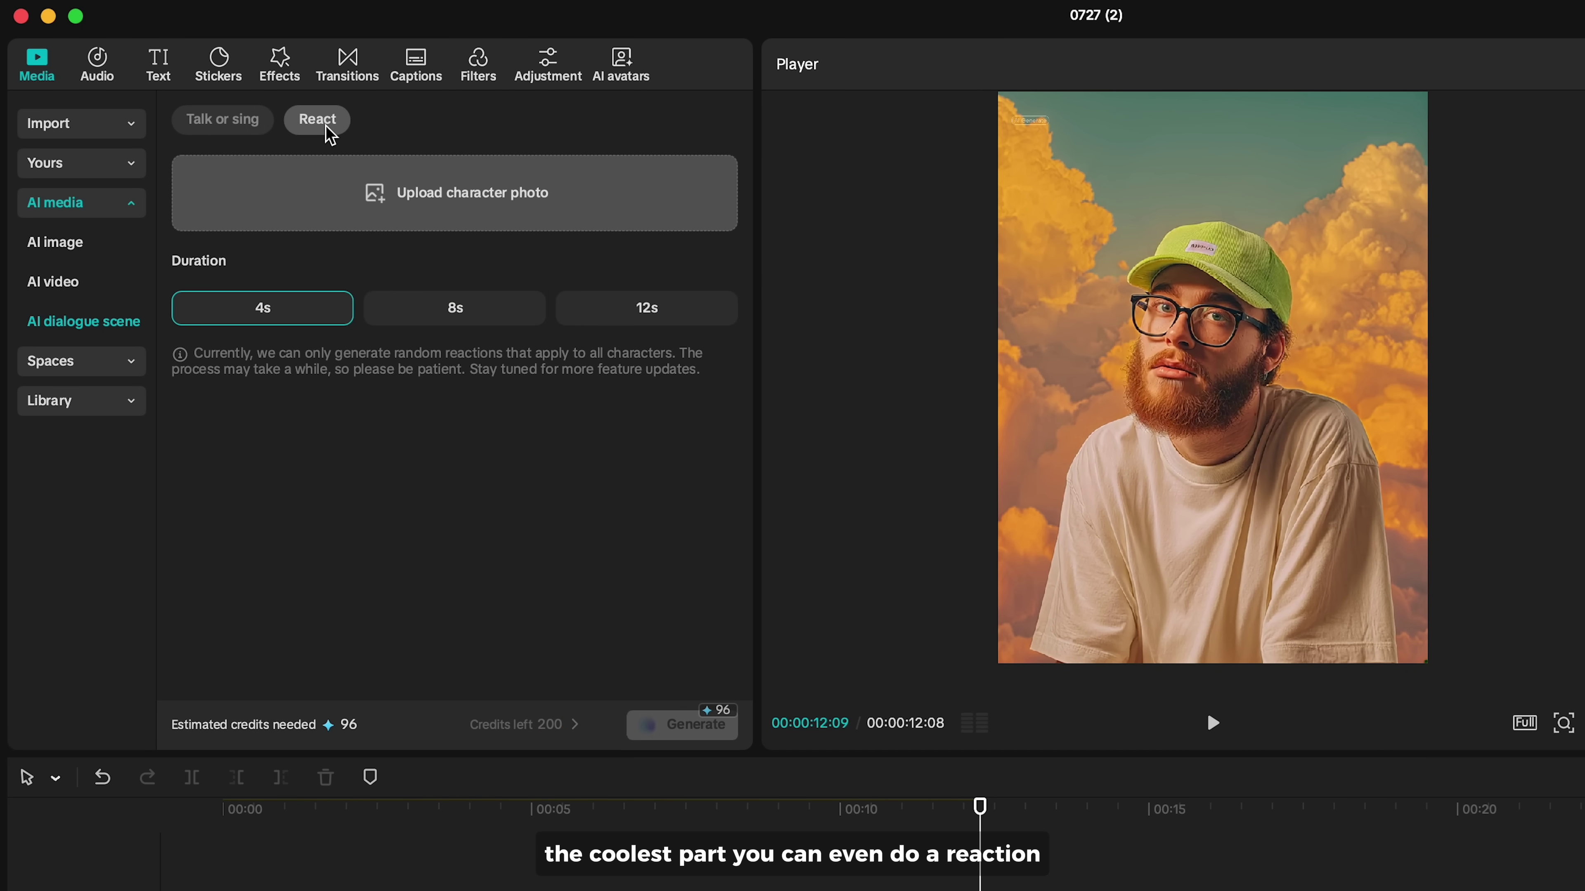
click(361, 197)
click(951, 400)
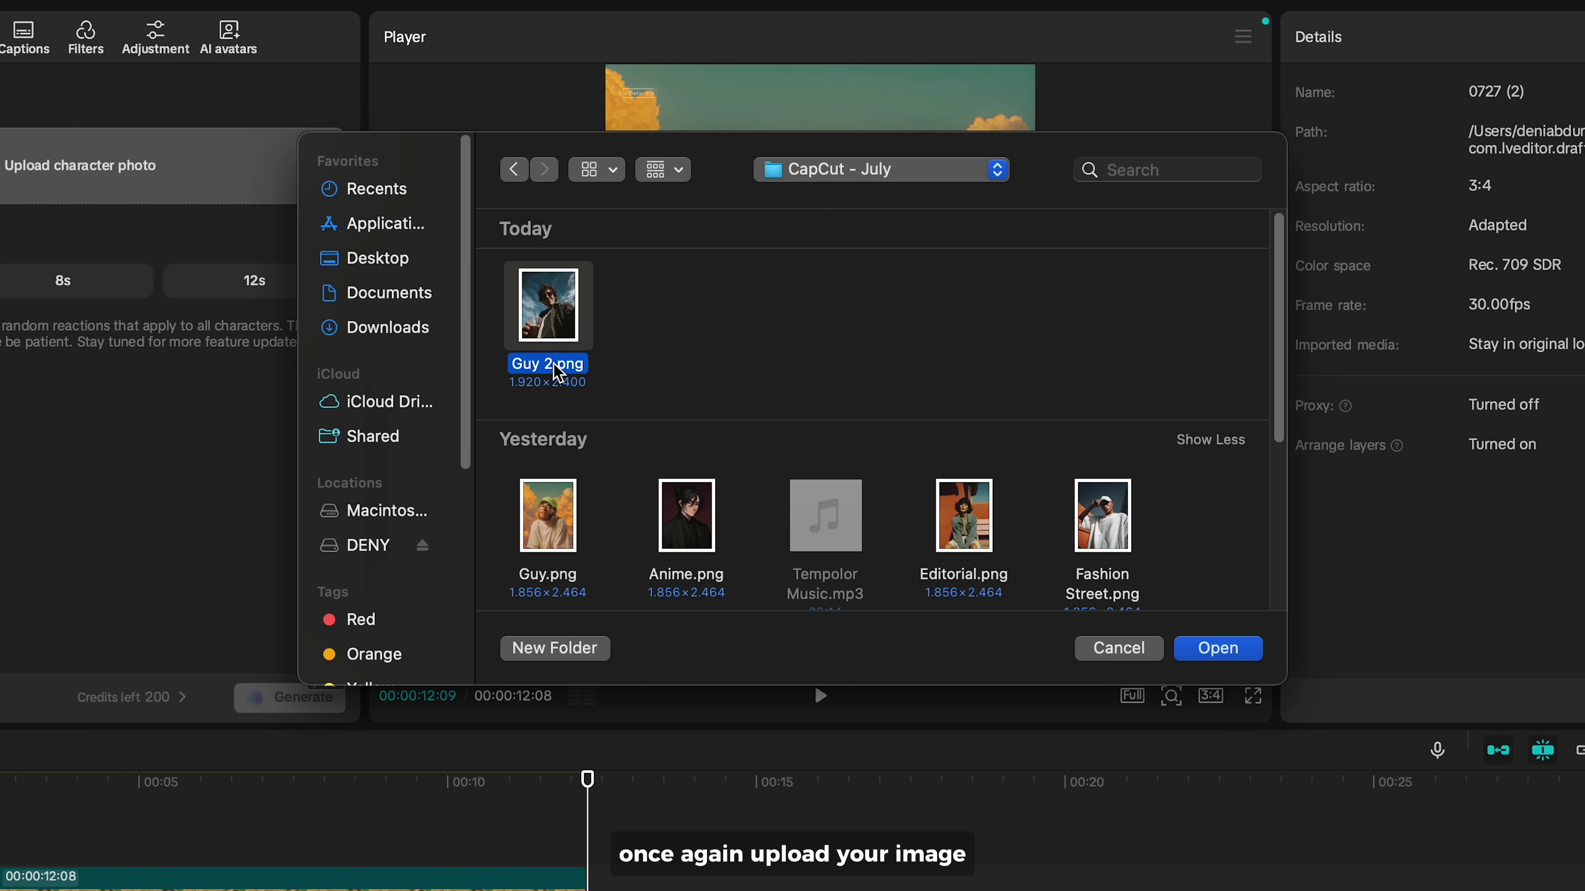
click(1220, 650)
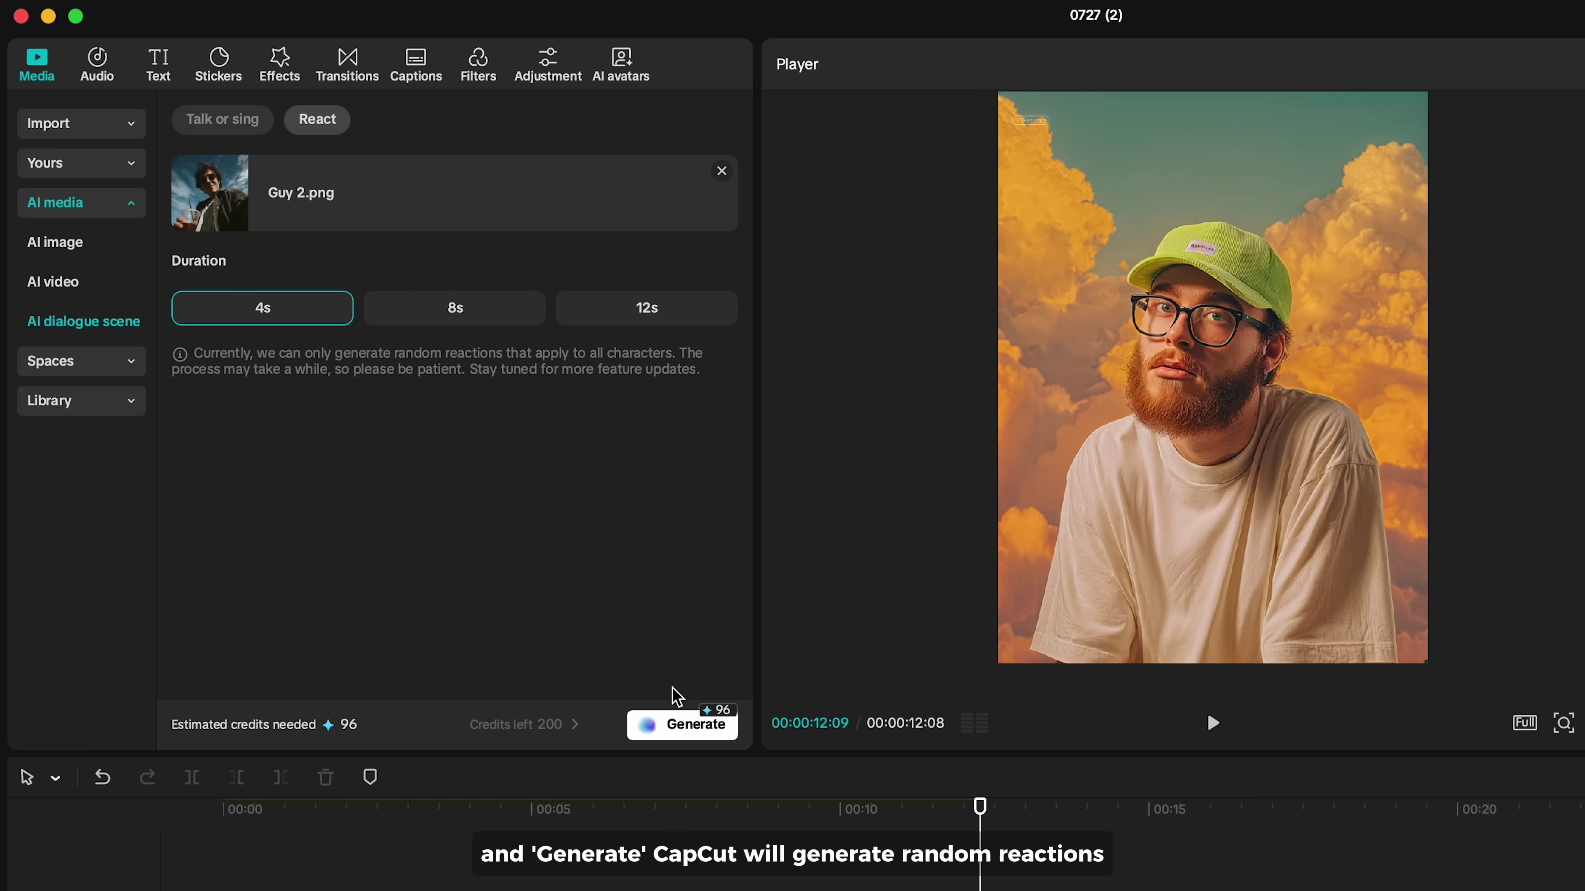
click(694, 726)
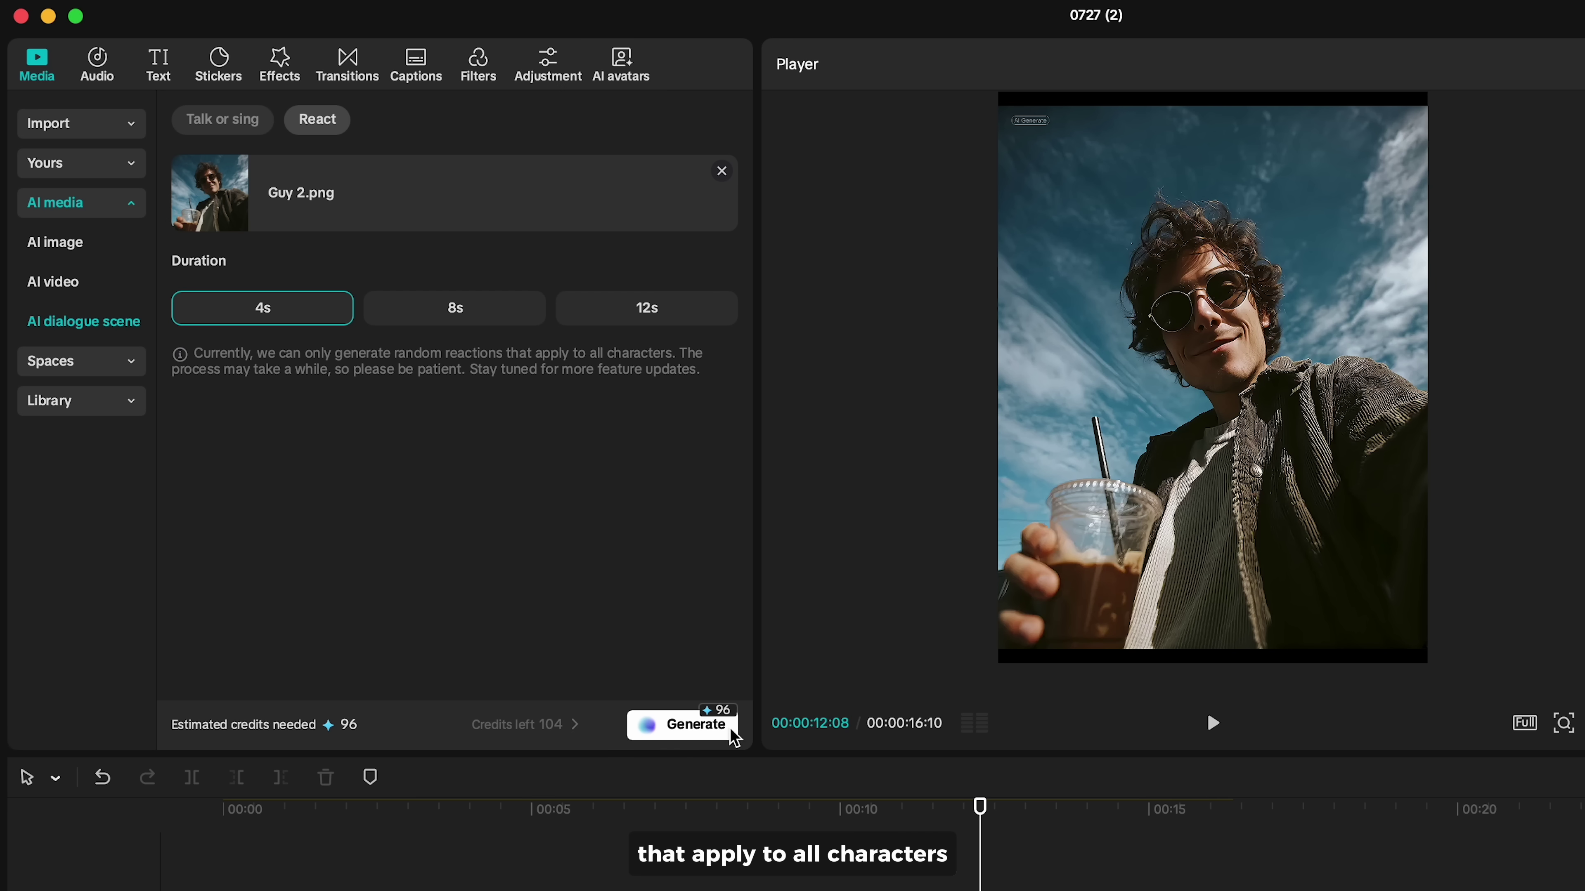
click(1212, 729)
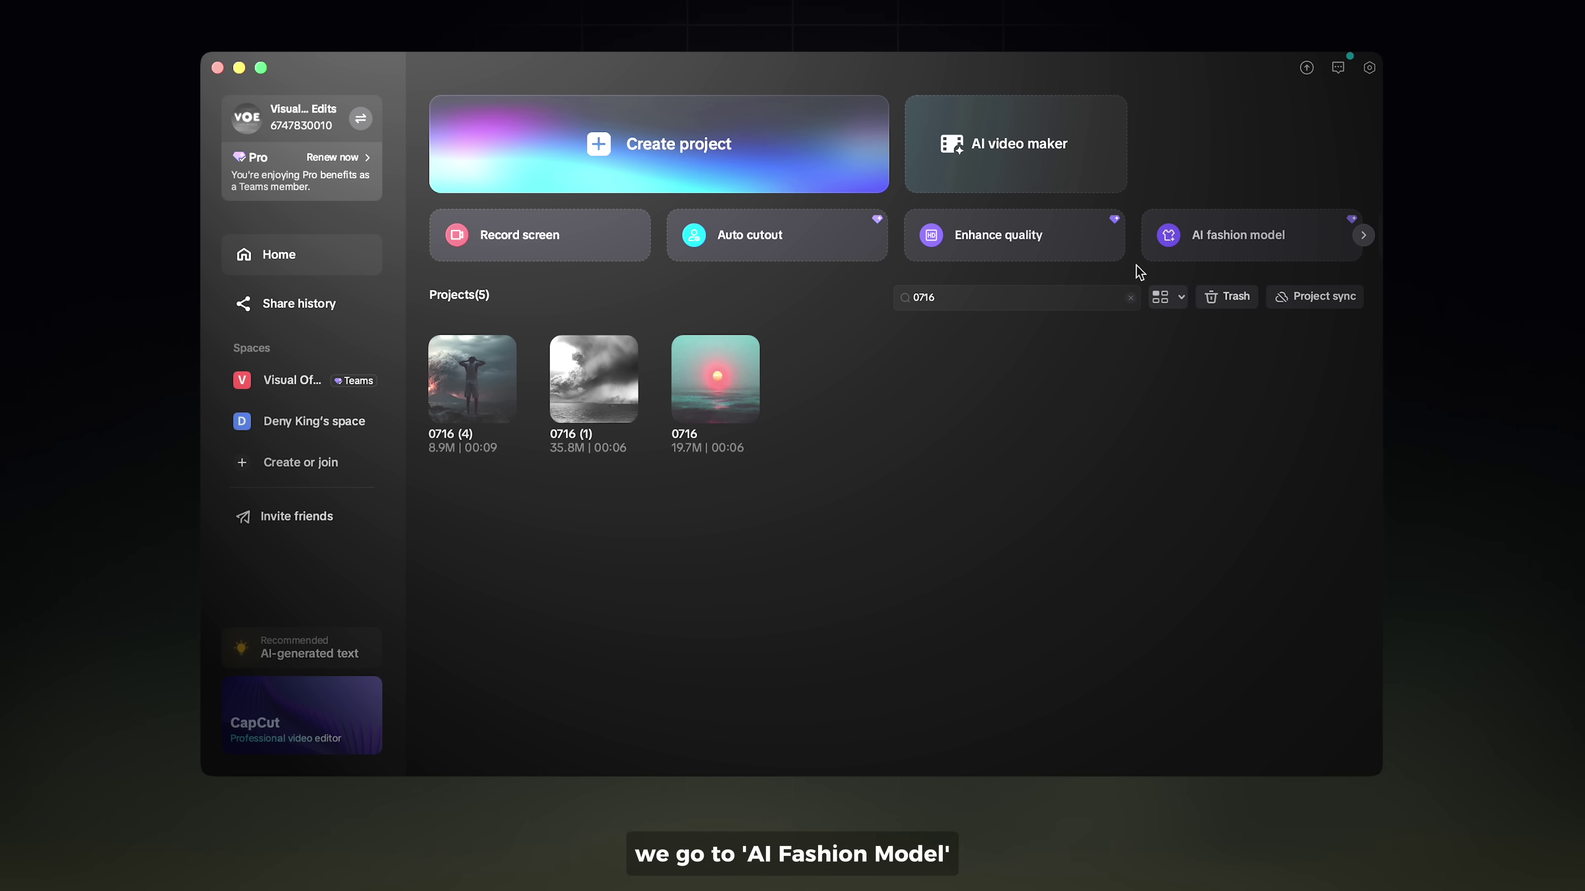
Step: Load T-shirt.jpg as the clothing item in the AI fashion model tool
click(1222, 248)
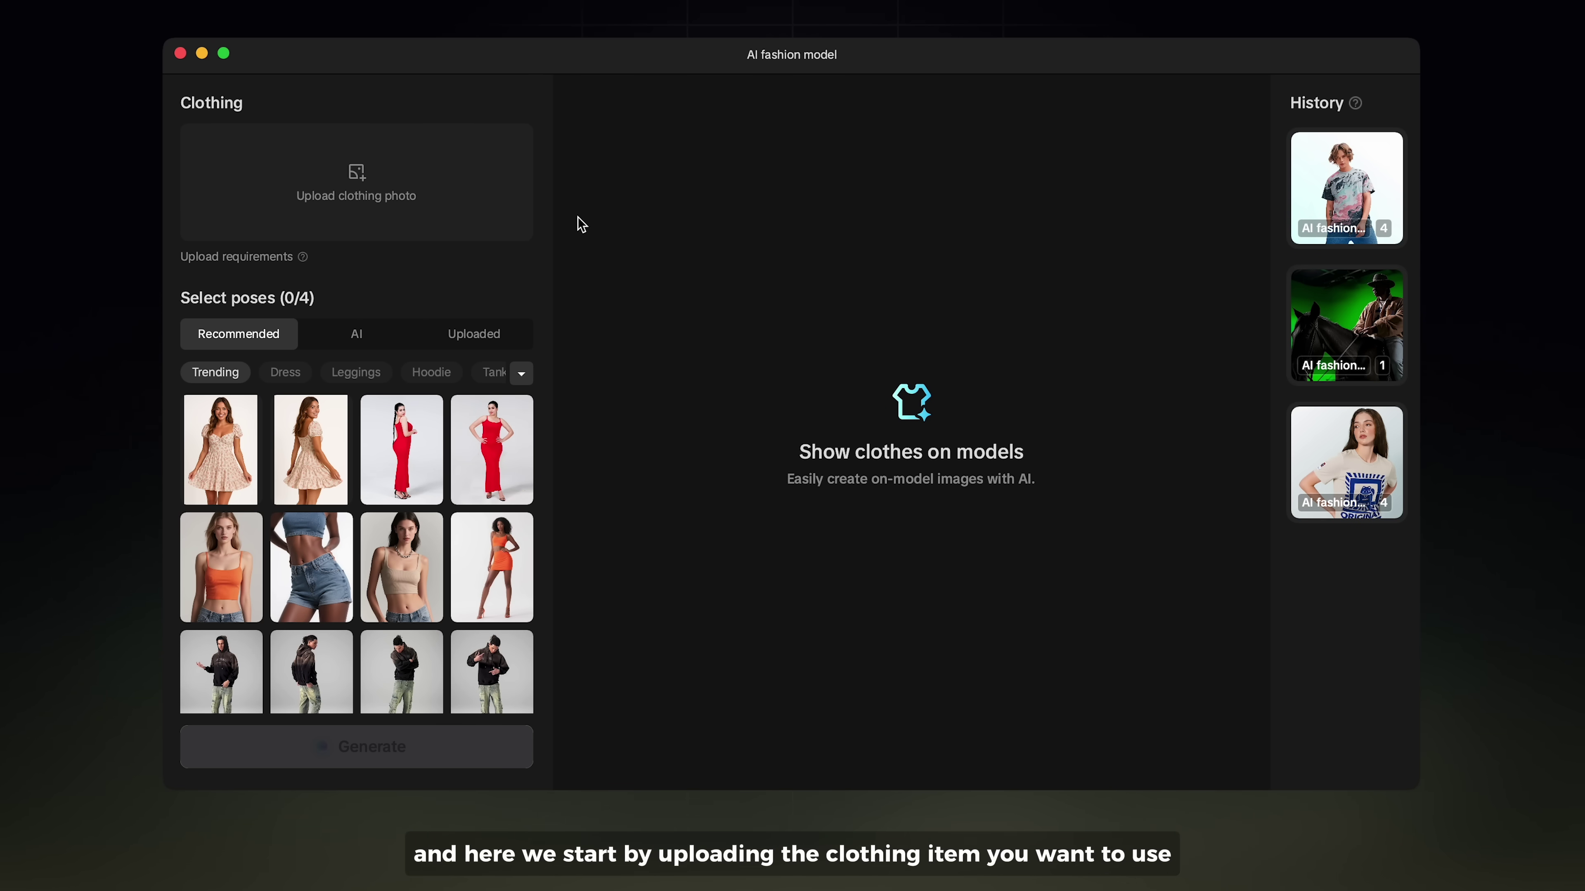
click(509, 206)
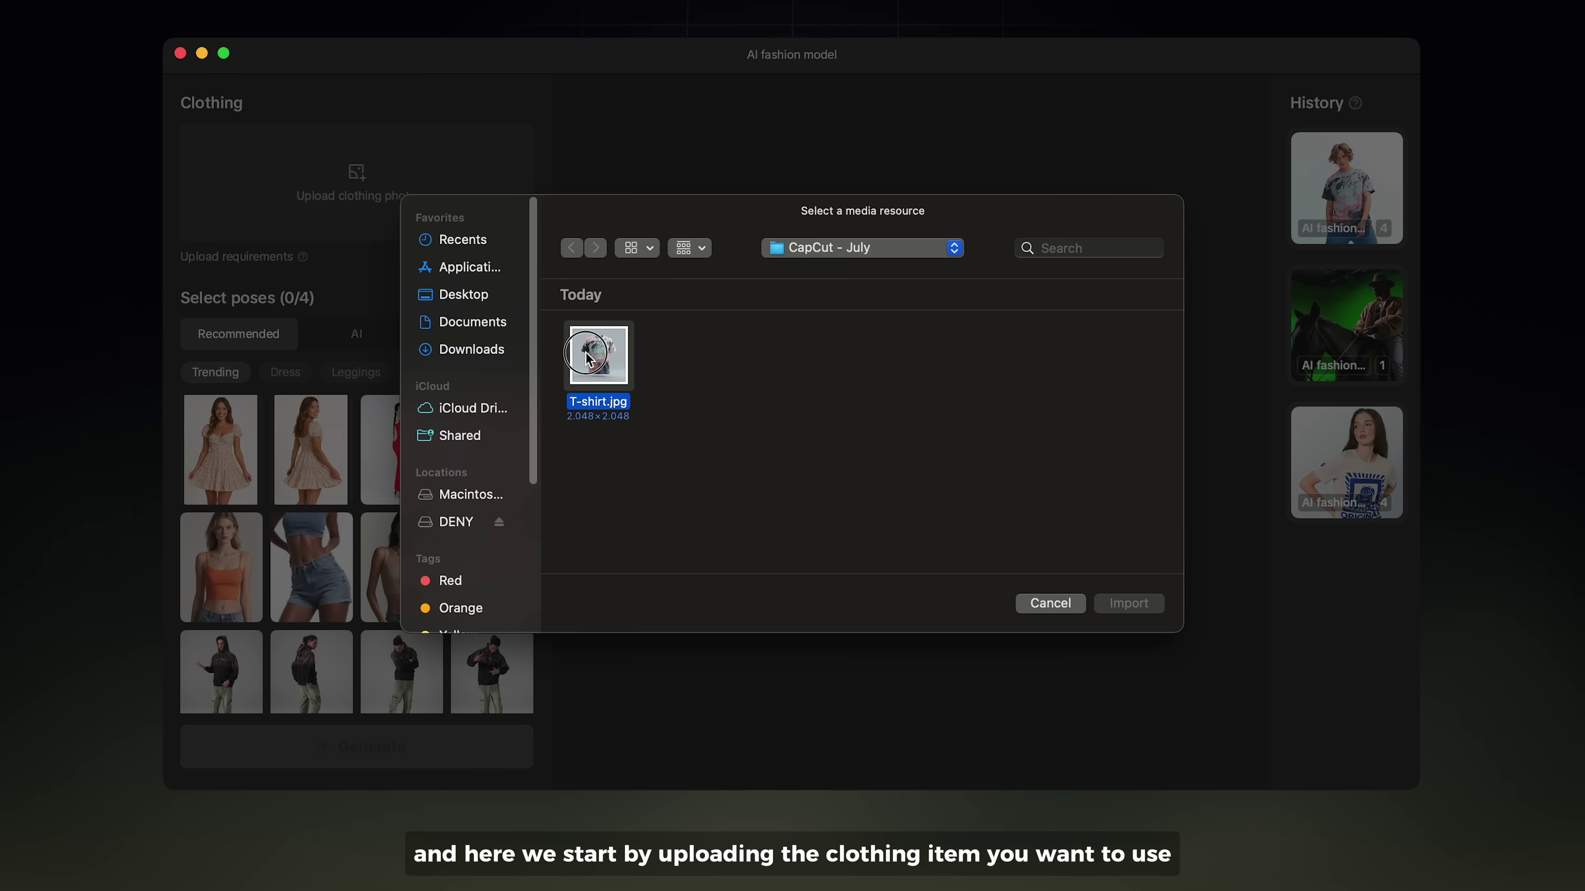
click(1119, 606)
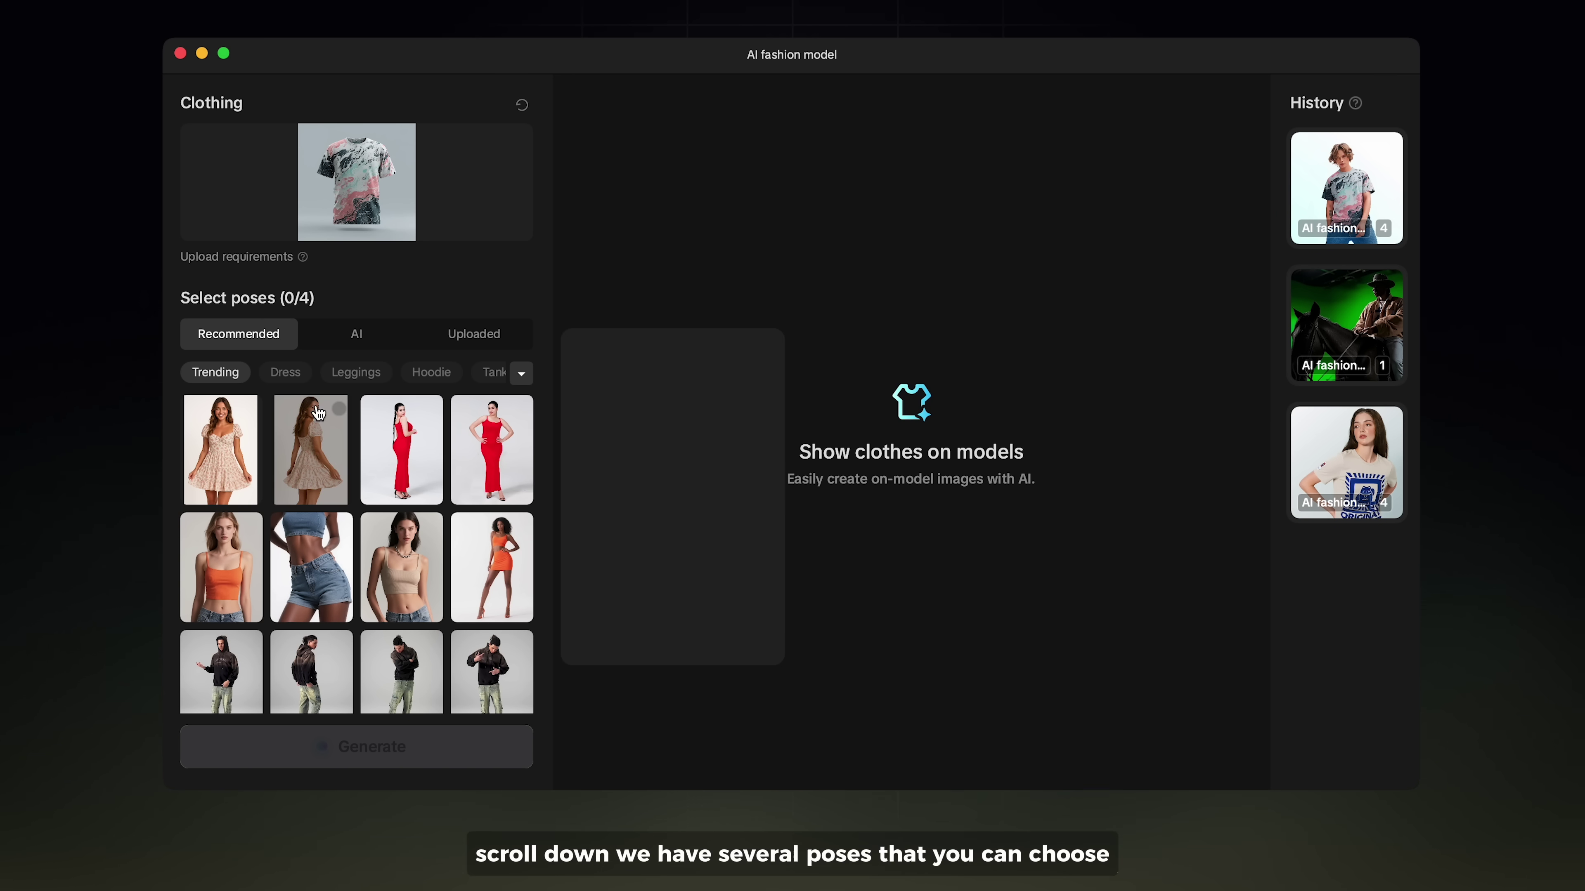
scroll(332, 479, down, 3)
scroll(331, 479, down, 5)
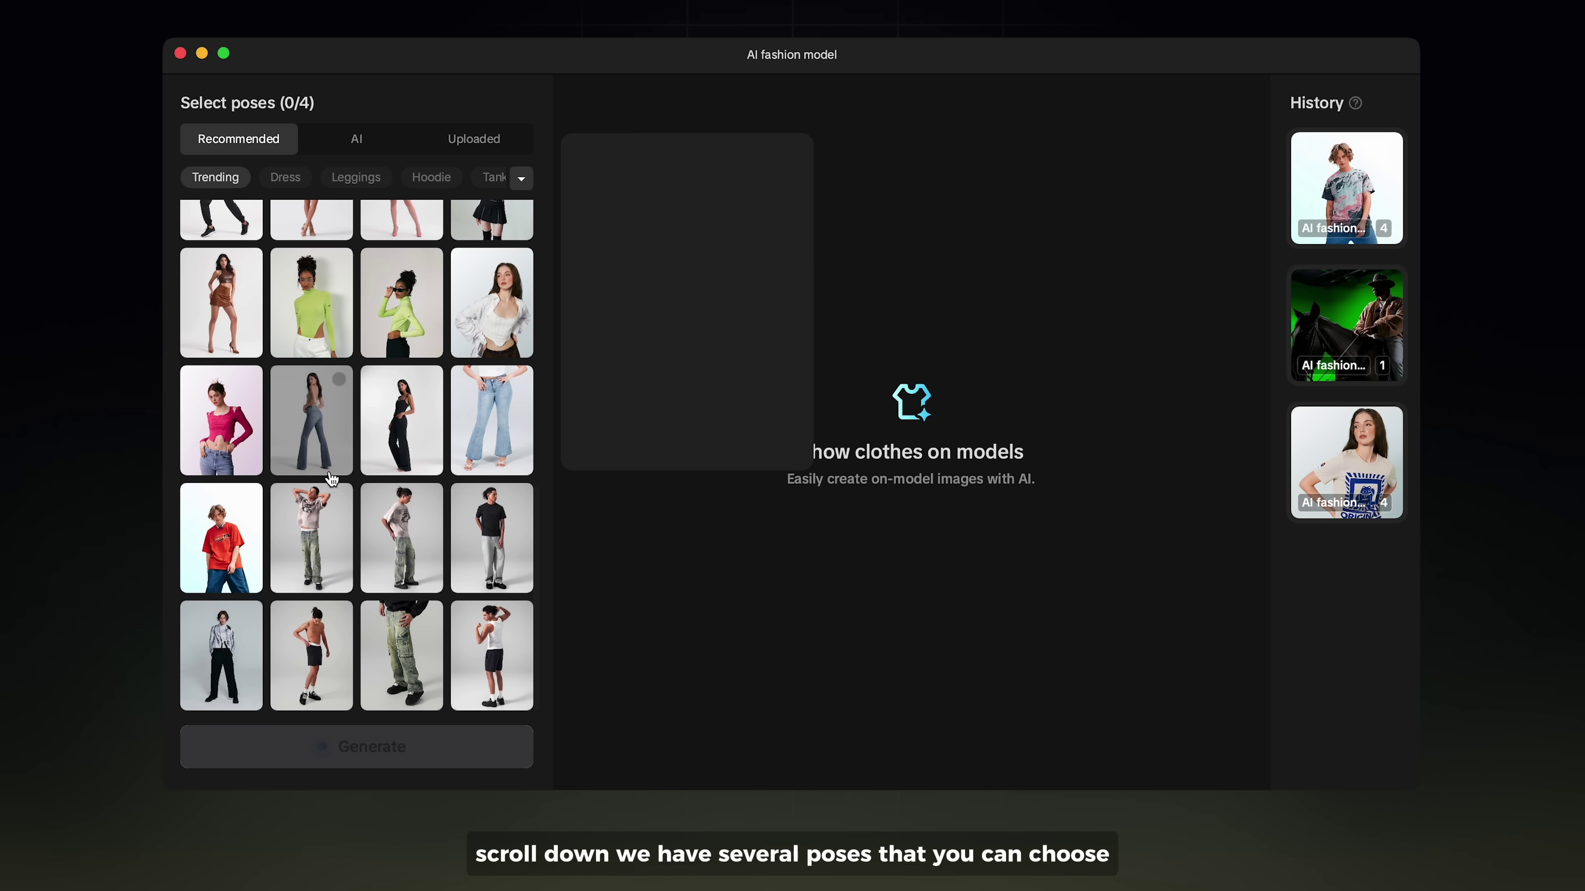
Step: Generate the T-shirt on four Recommended poses and try Generate video on the first result
click(324, 314)
mouse_move(490, 314)
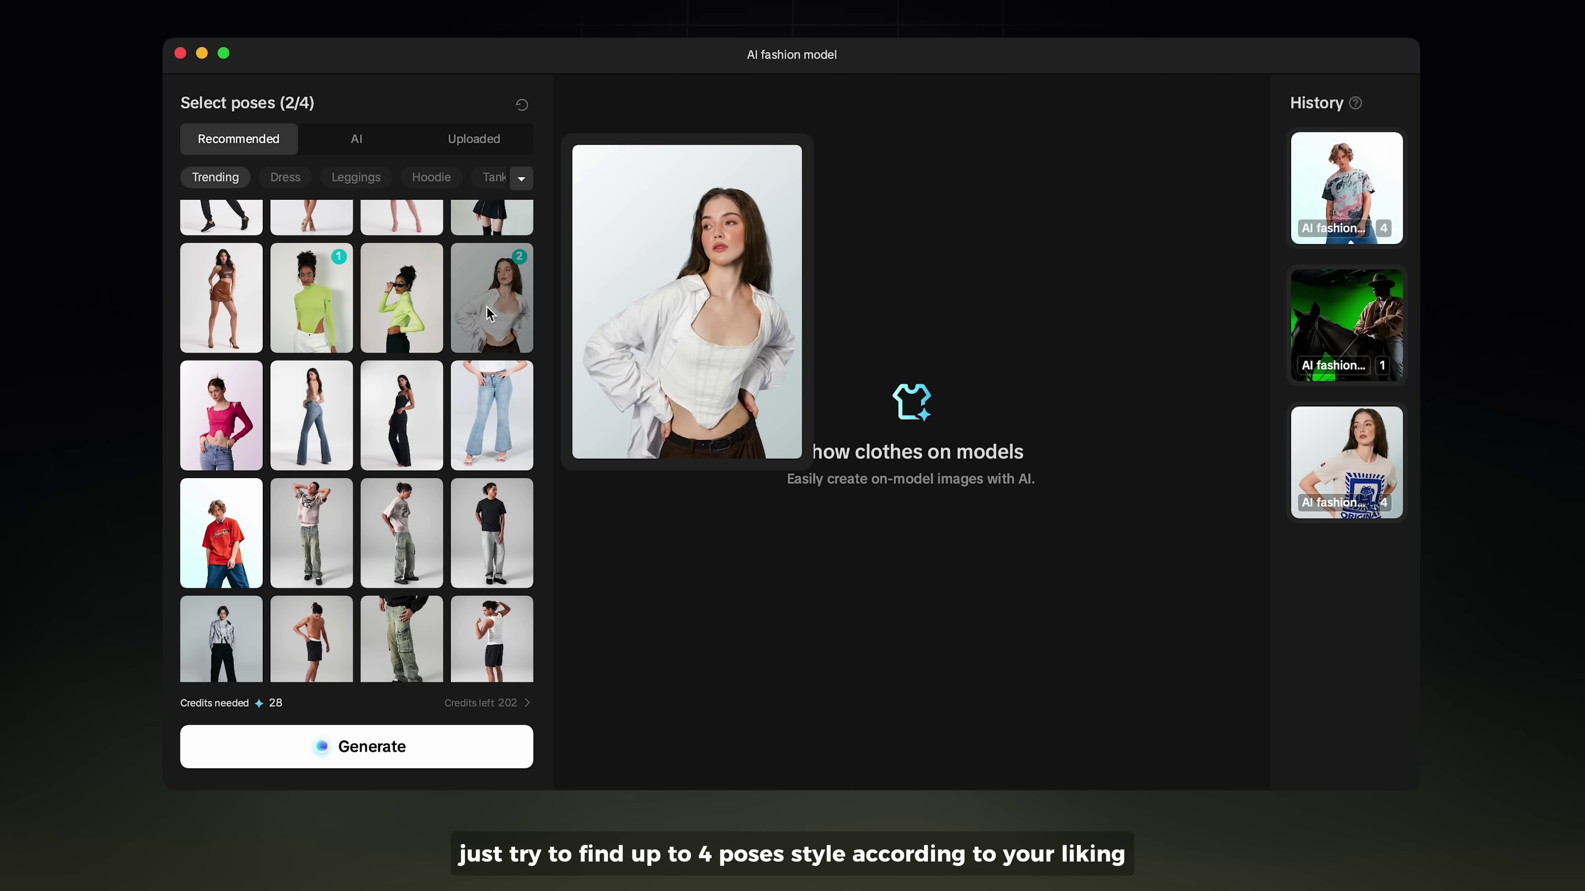
click(230, 532)
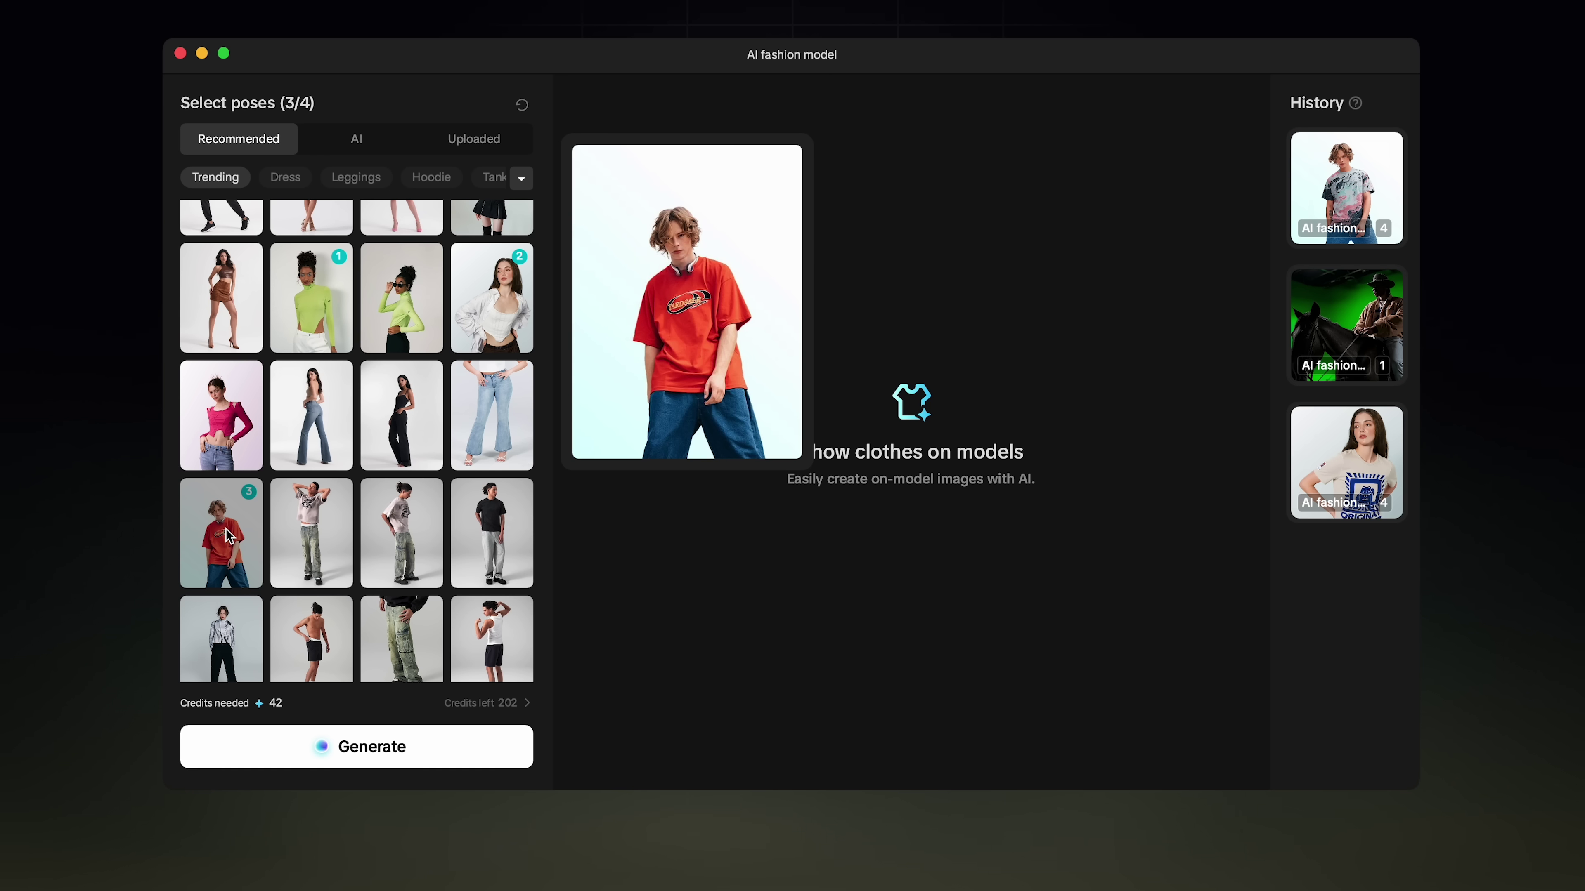
click(492, 527)
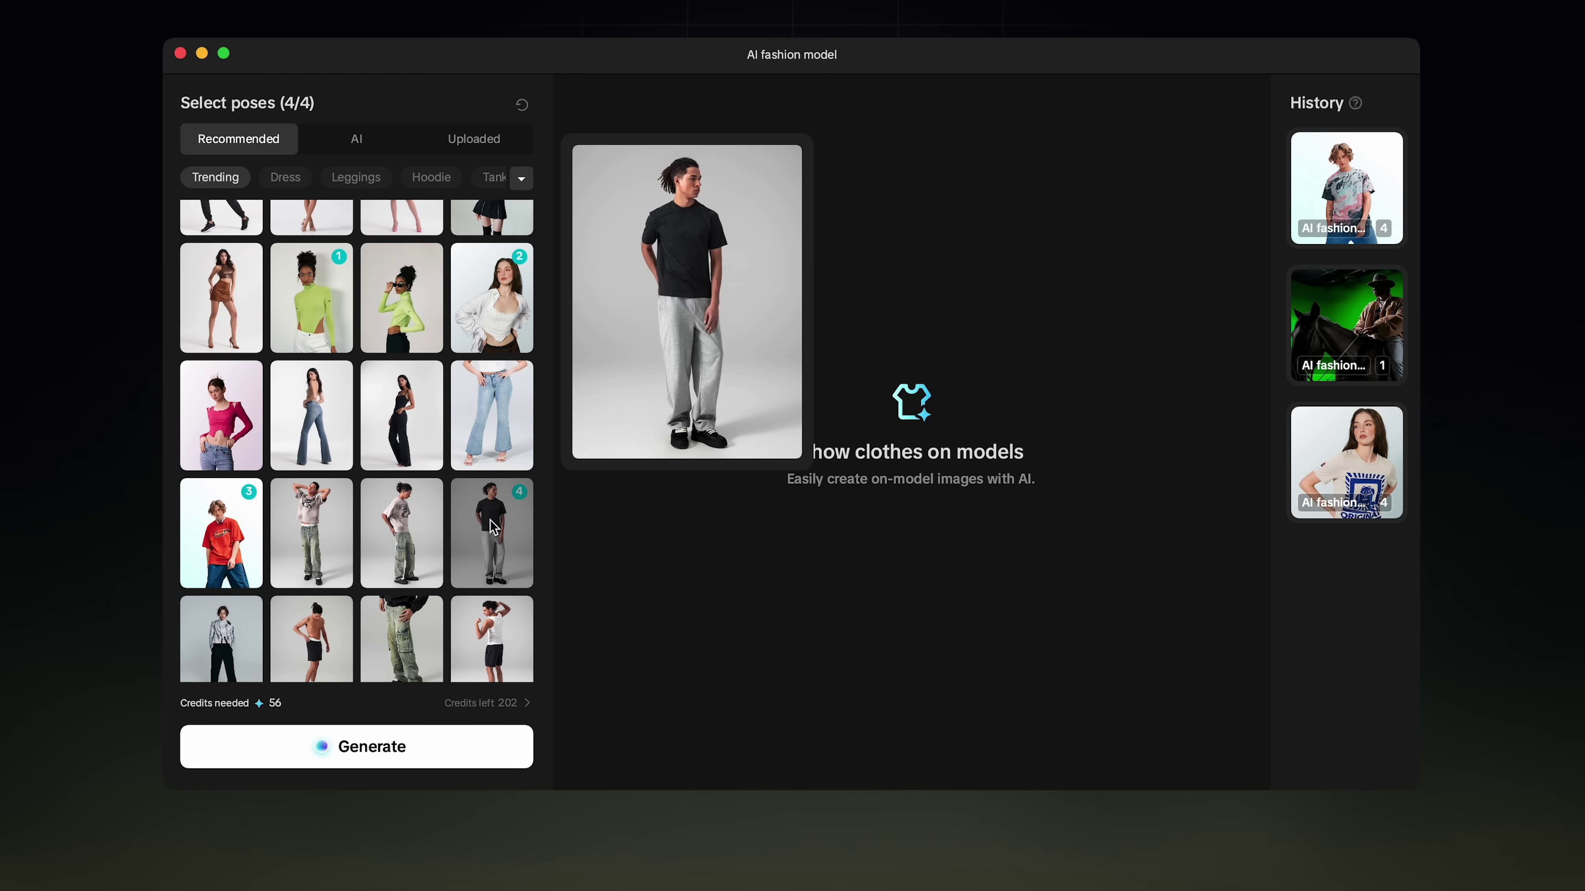
click(416, 757)
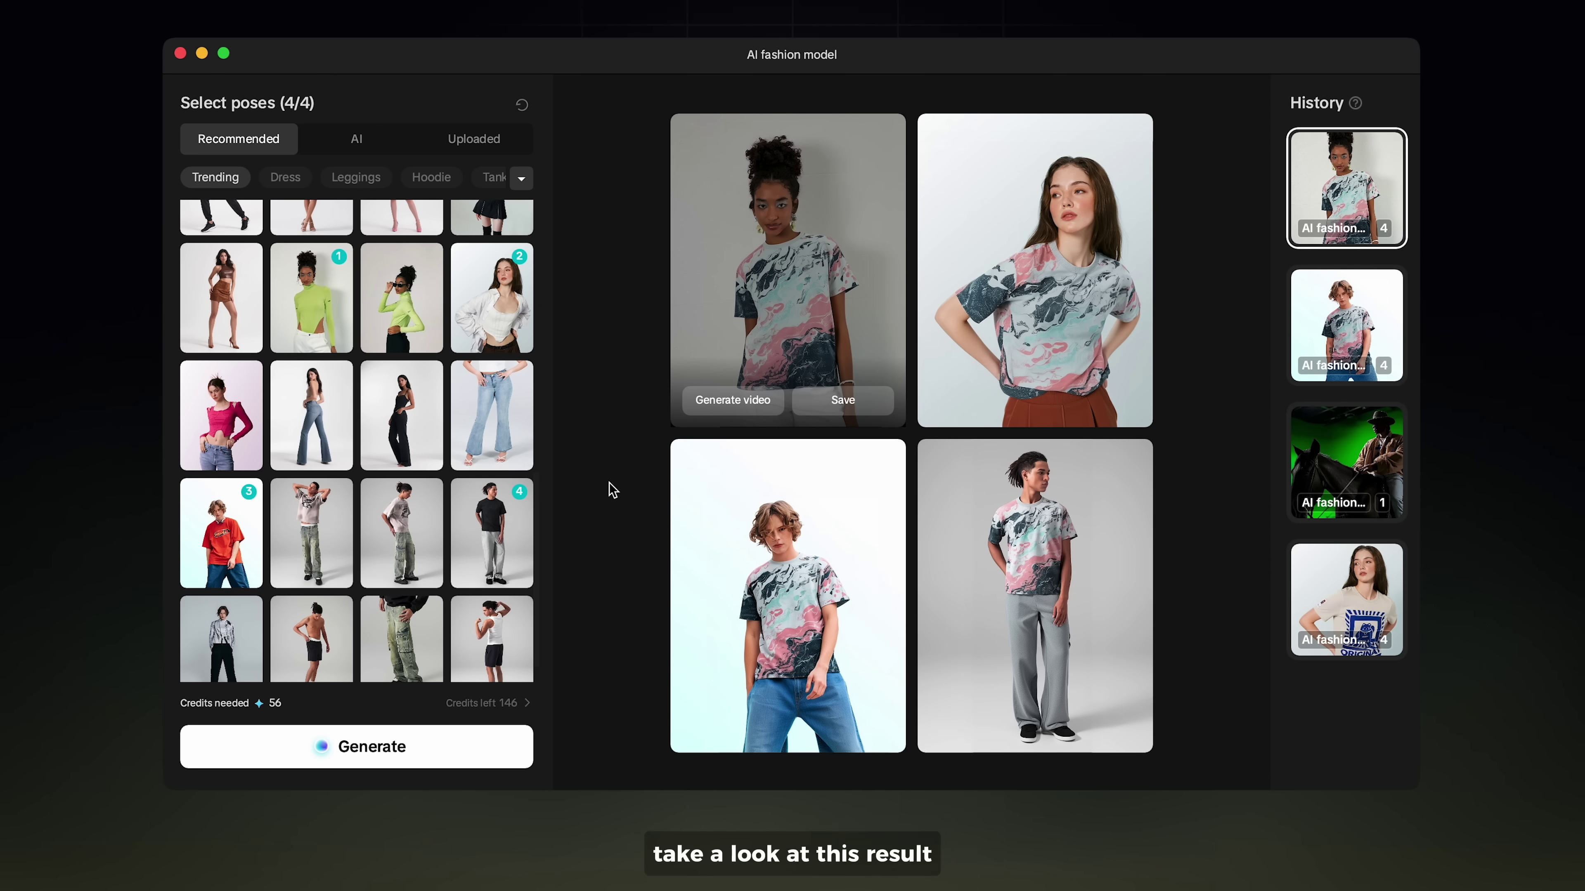
click(731, 321)
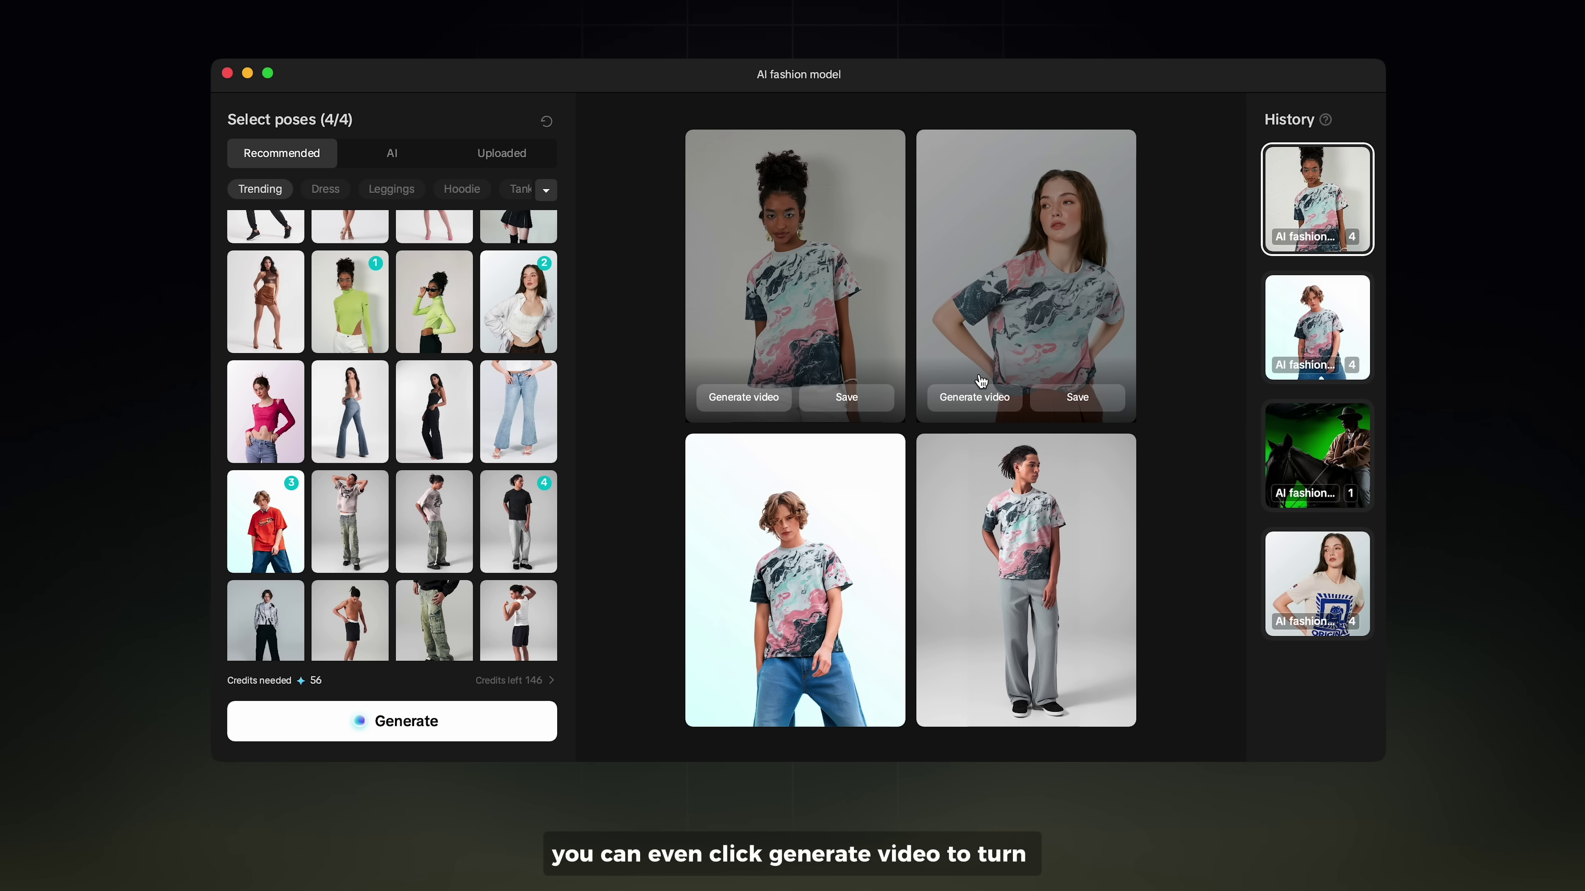
click(984, 408)
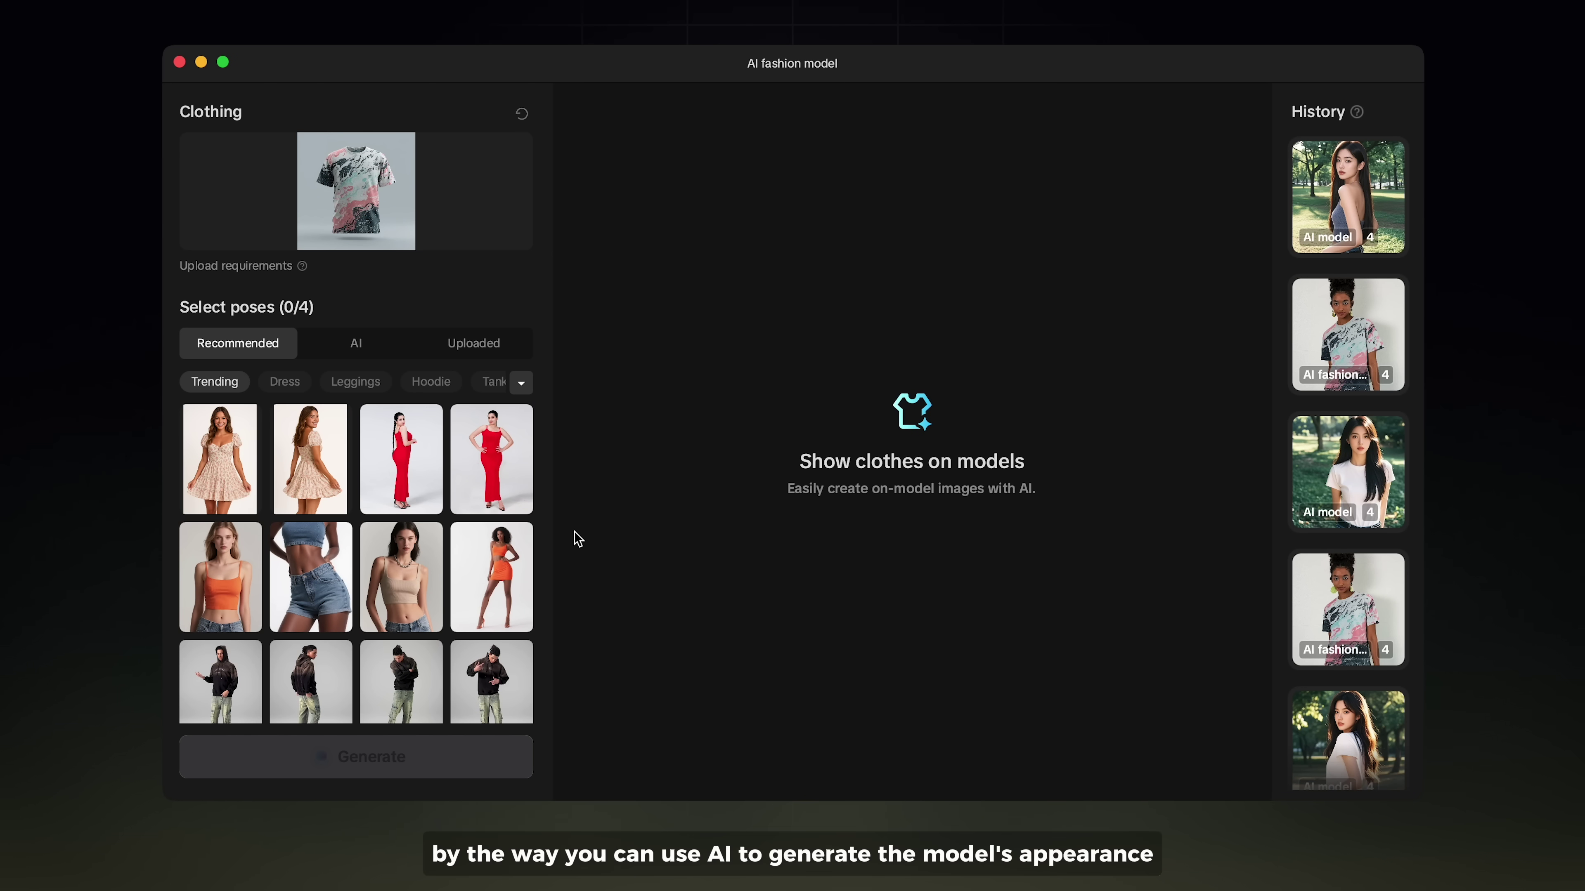
Step: Describe the model: a hyper-realistic young American woman in a white oversized T-shirt, cinematic style
click(395, 353)
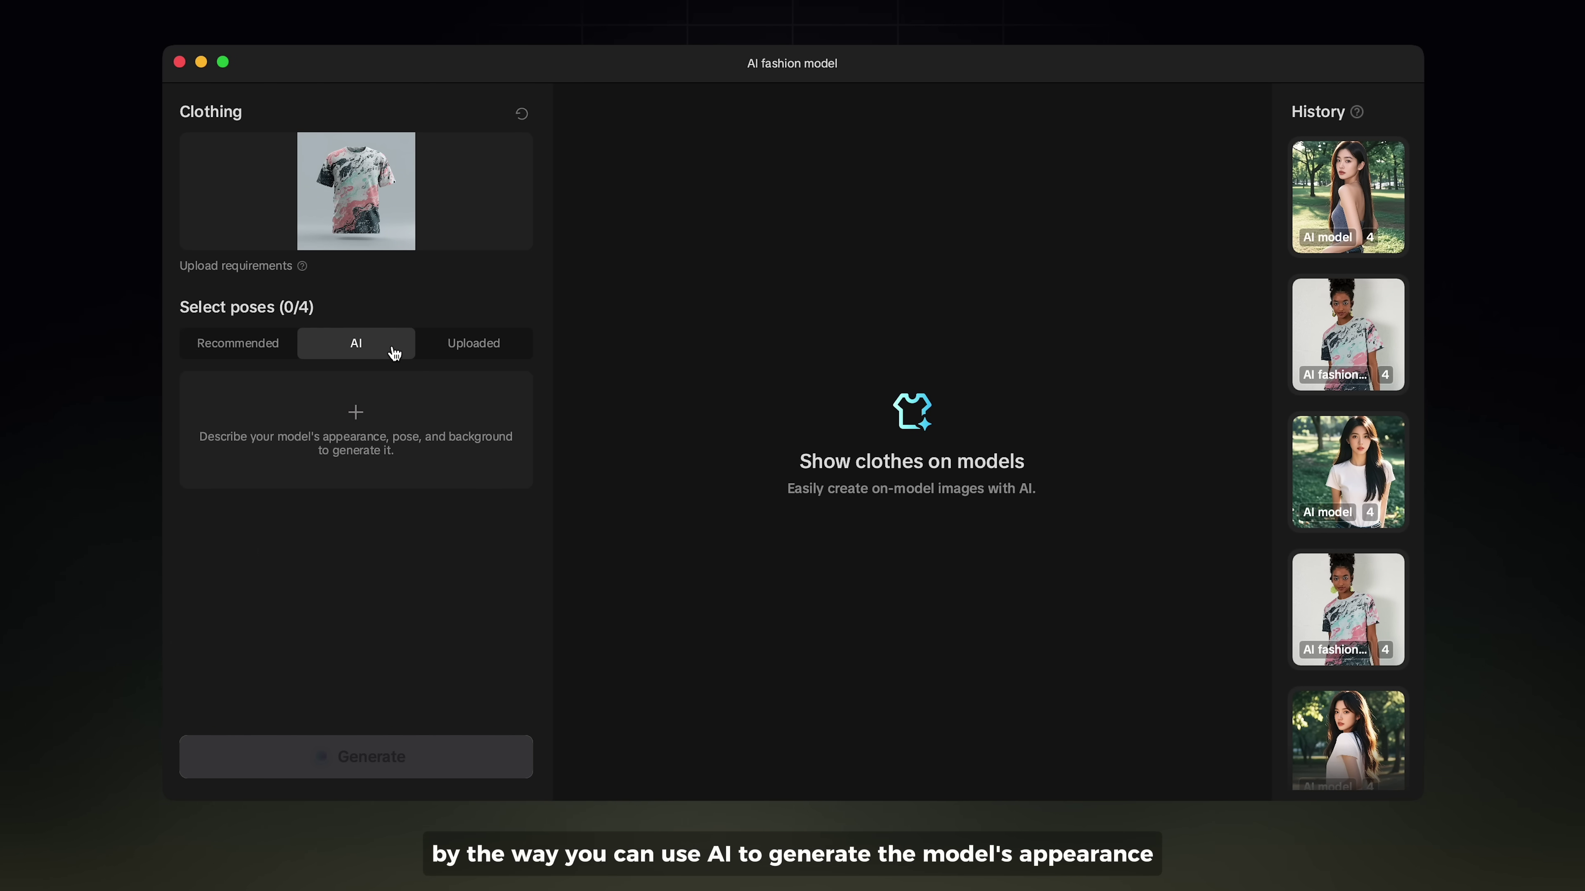
click(397, 411)
text(A hyper-realistic fashion photo)
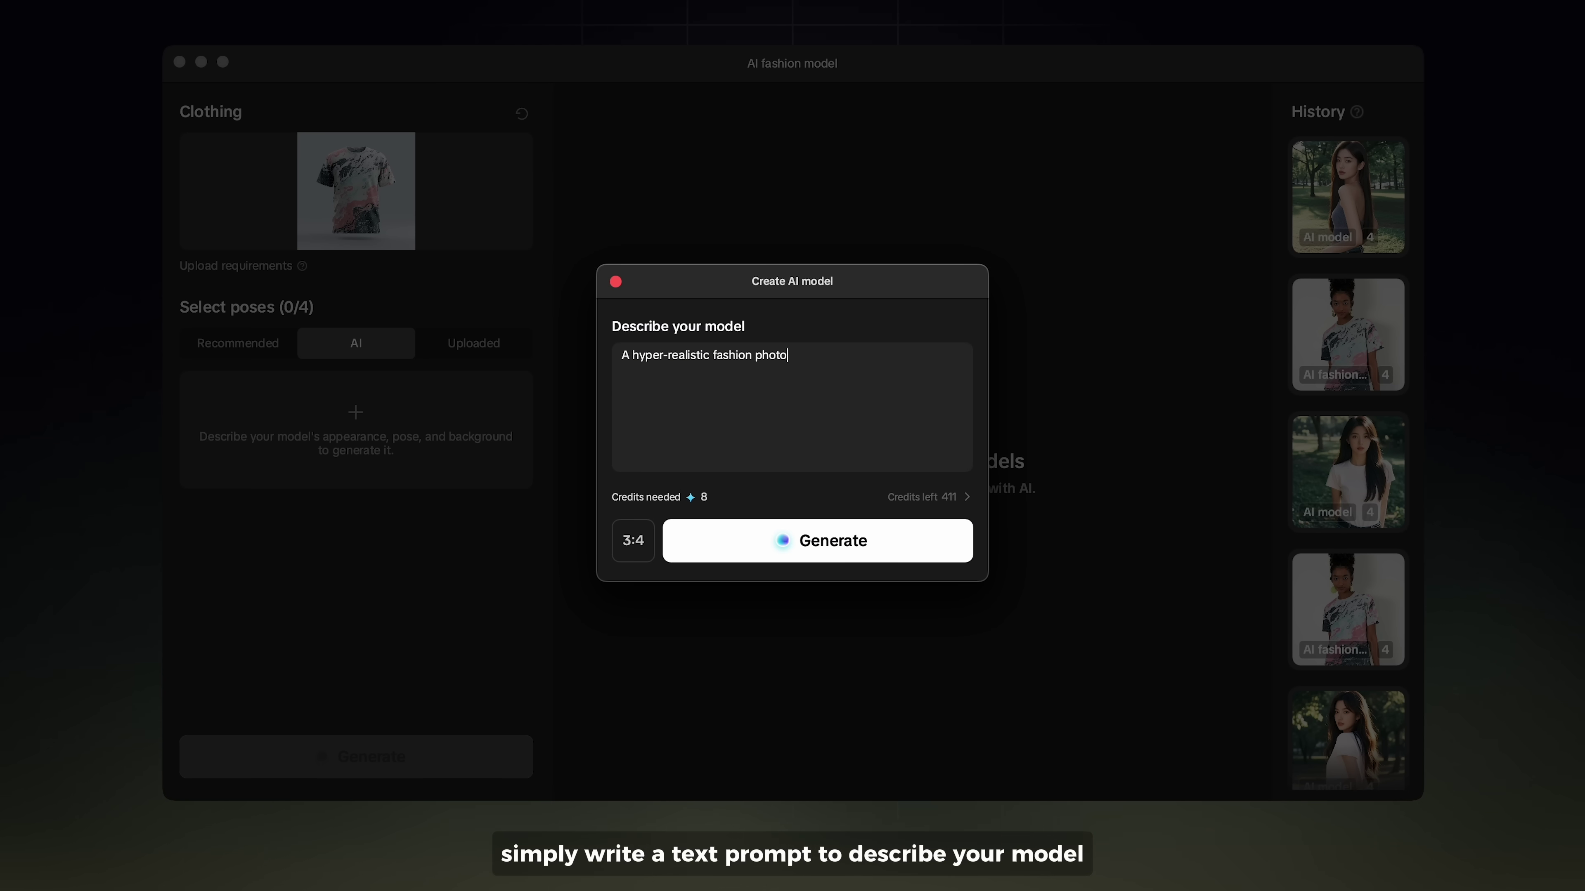
text( of a young American woman standing confidently in the middle of sunlit city street, surrounded by palm tre)
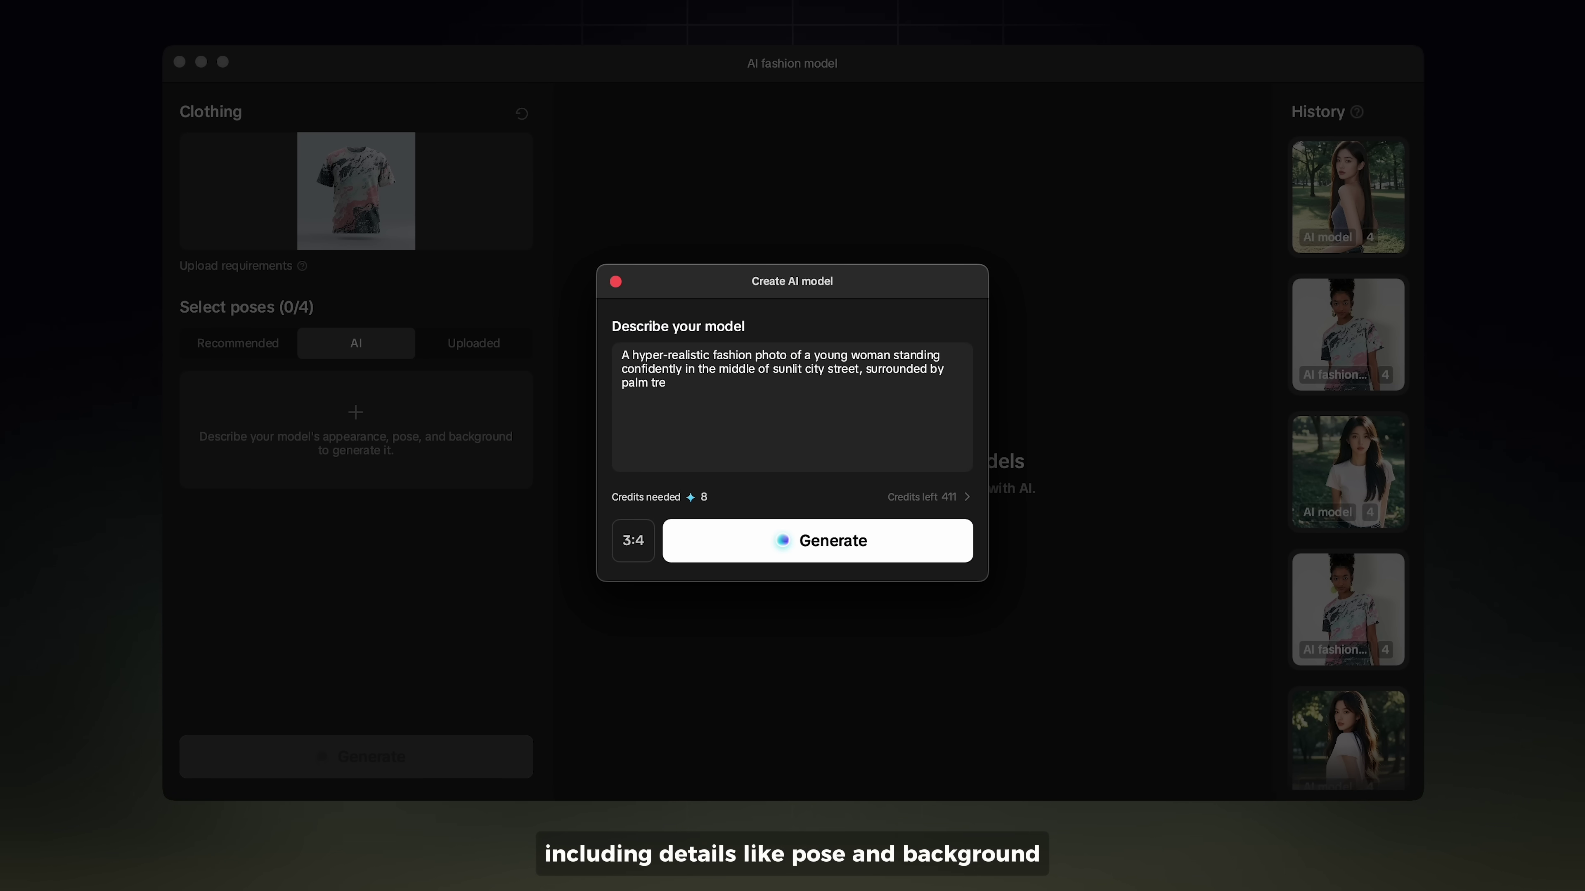
text(es, tall modern buildings, luxury sports cars in the background, wearing oversized white t)
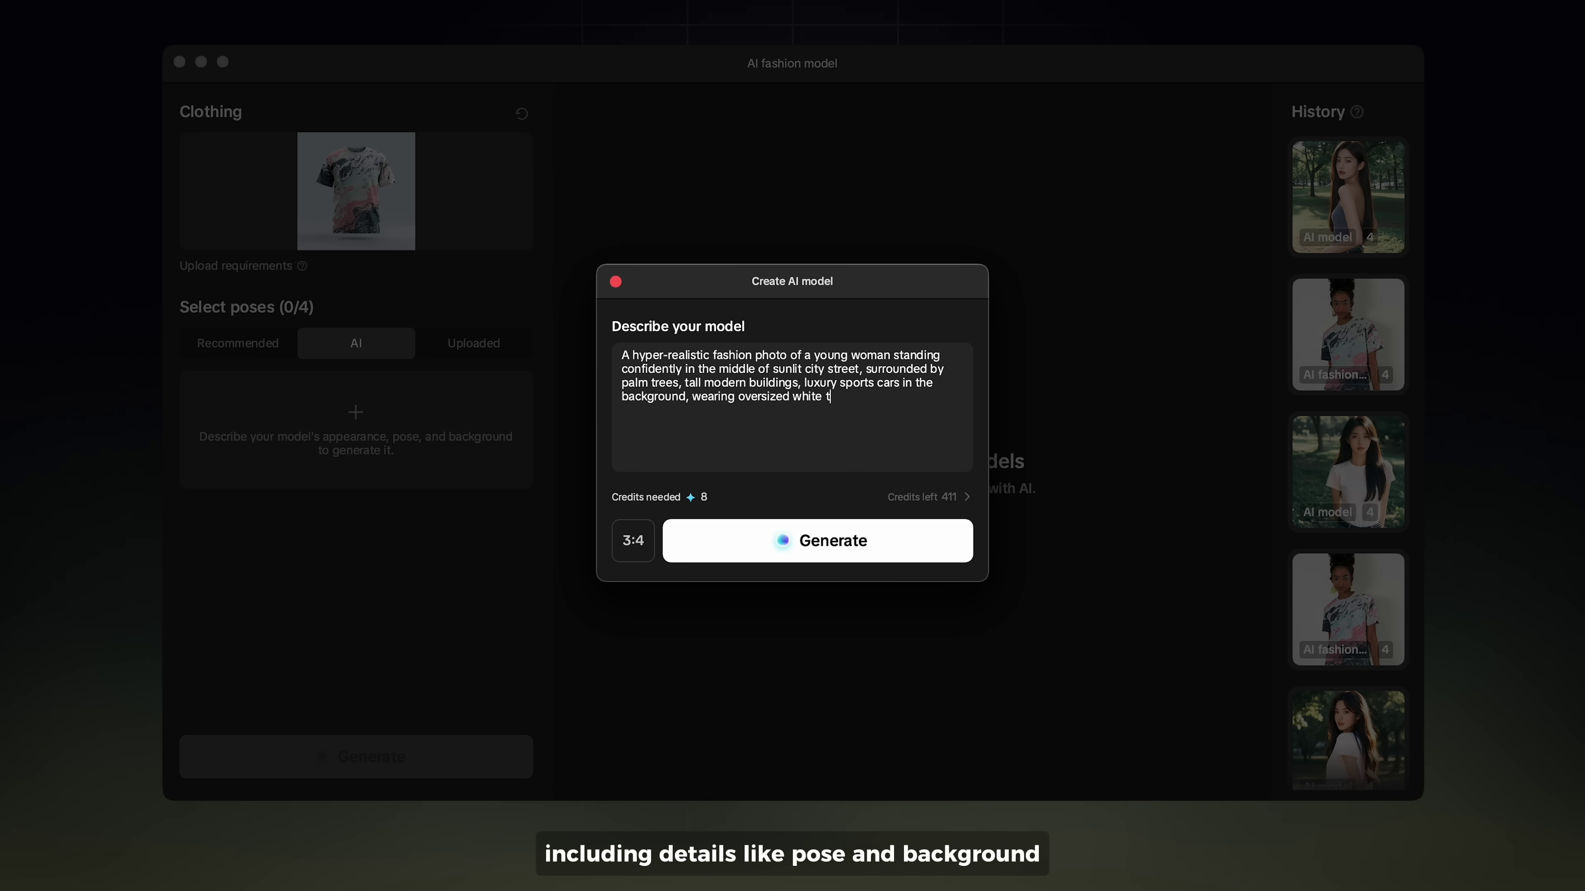
text(-shirt and gold jewerly, natural summer lighting, urban editorial photoshoot, ultra sharp details)
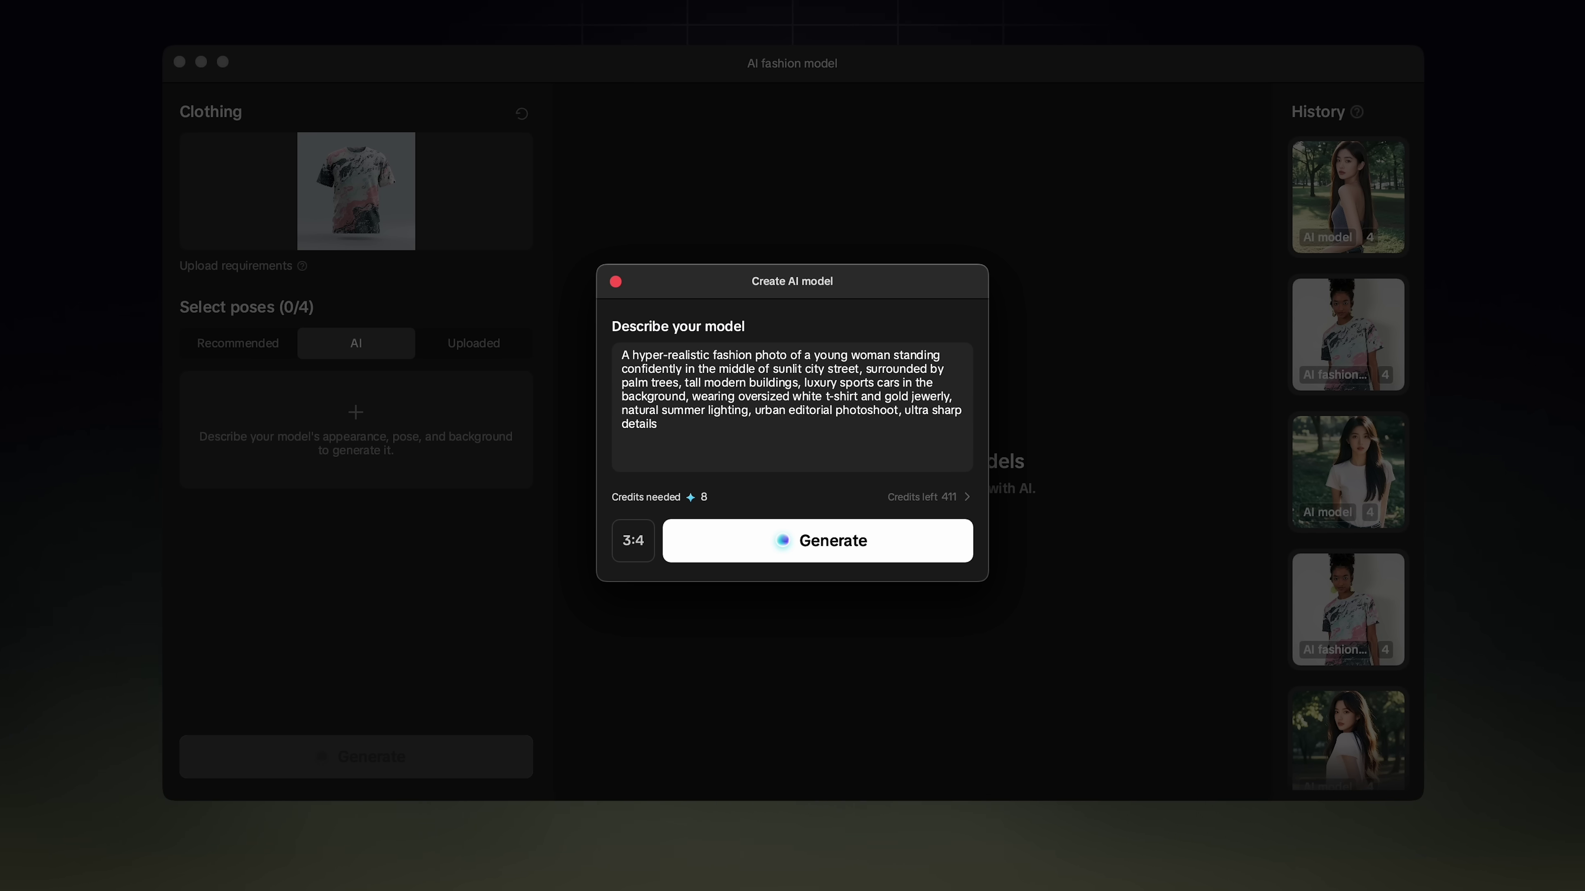
click(852, 356)
text(American)
click(884, 419)
text(, cinematic style)
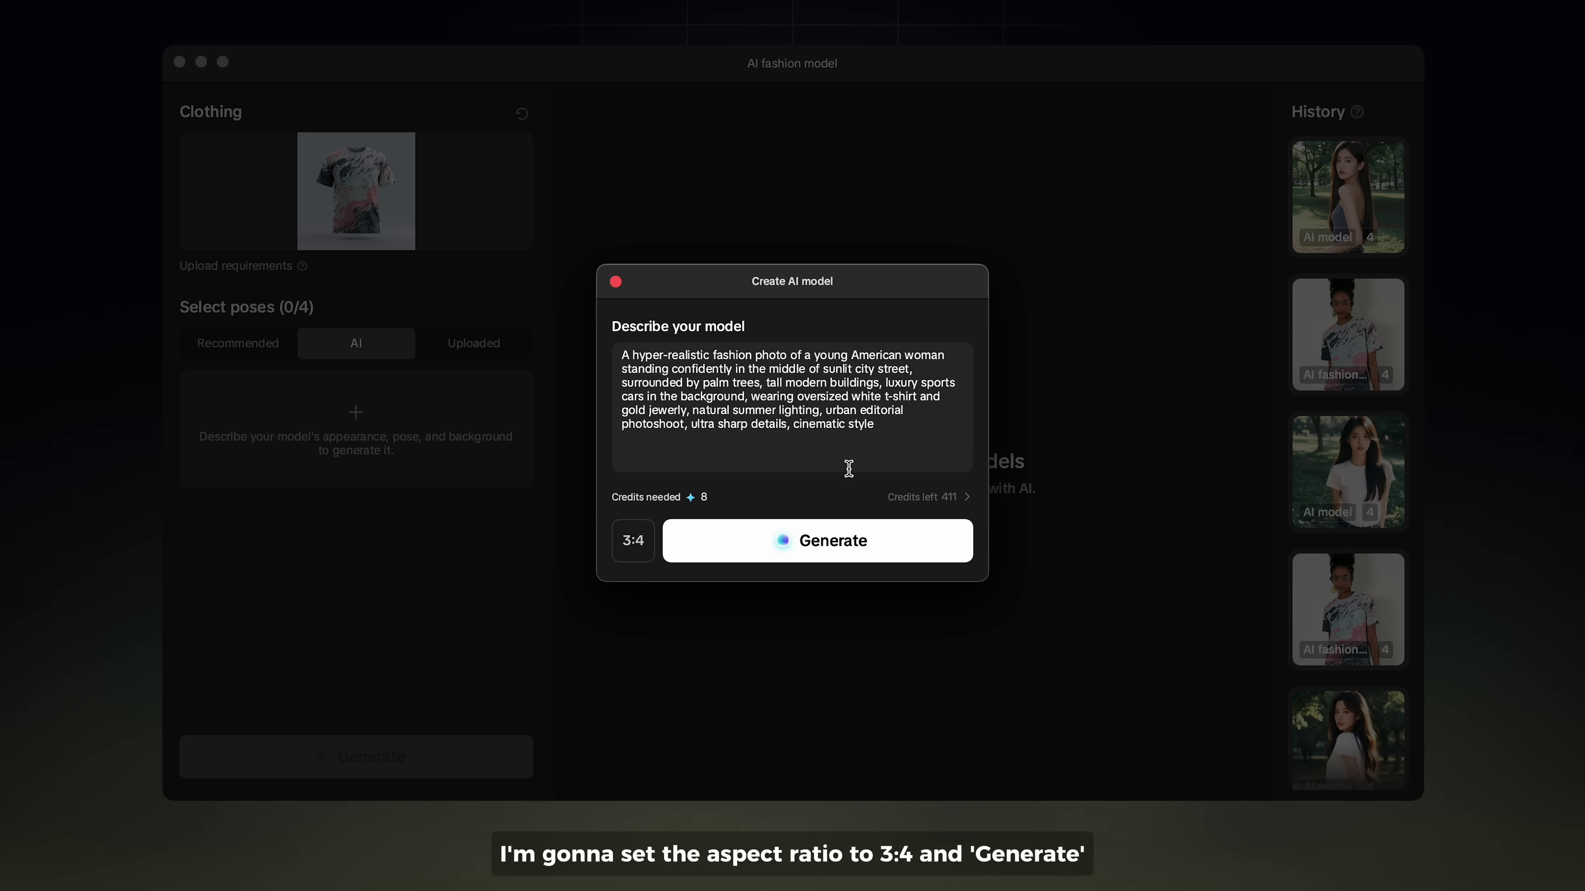
Step: Keep the 3:4 aspect ratio and generate the four models
click(636, 542)
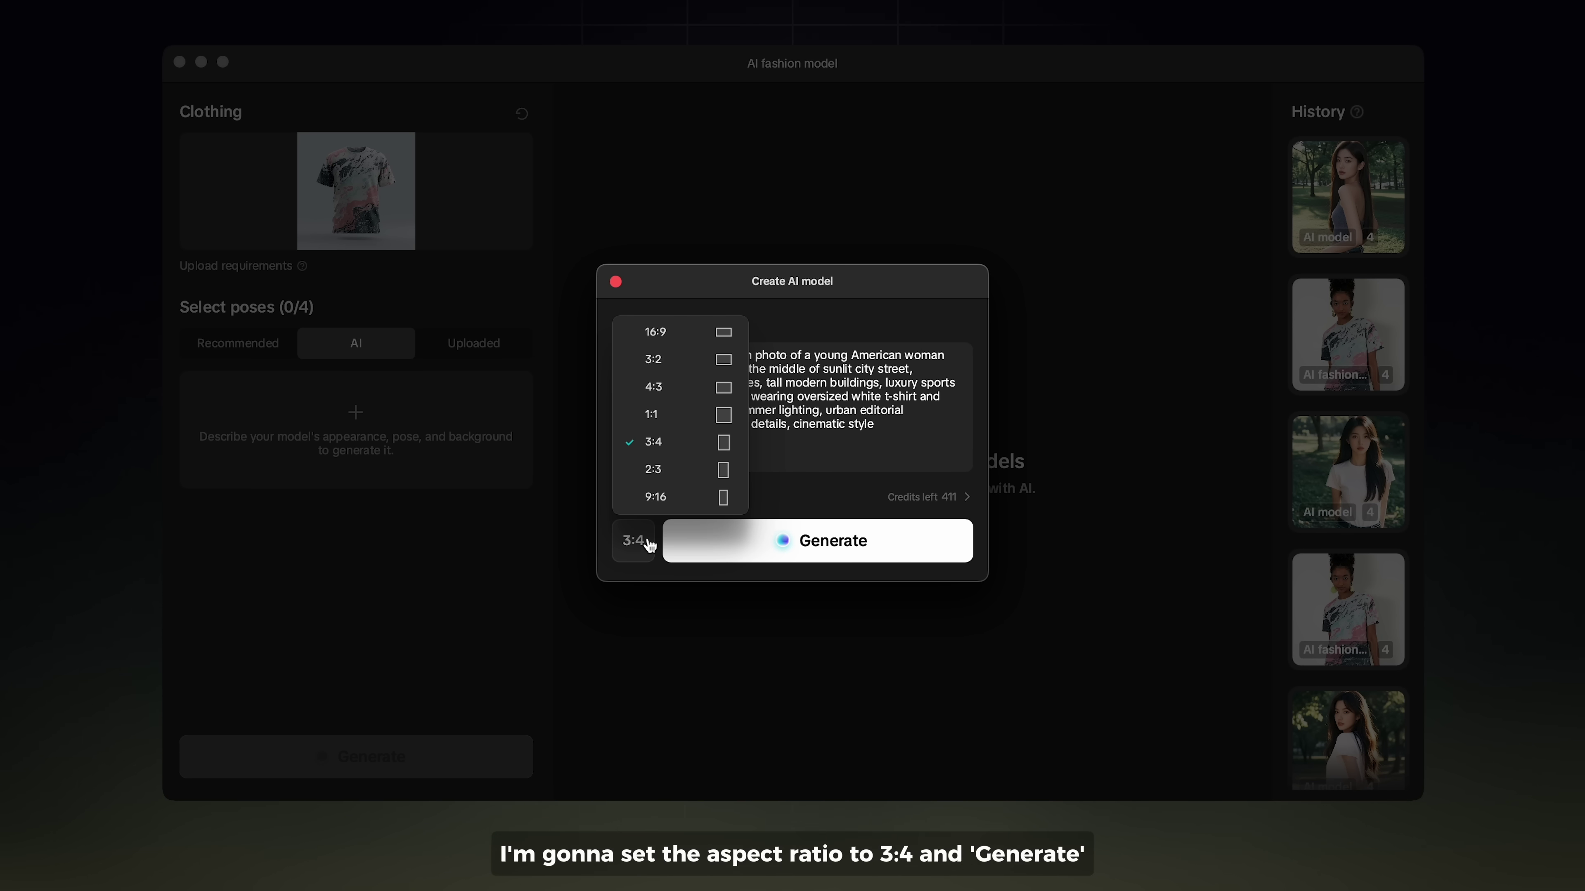
click(664, 443)
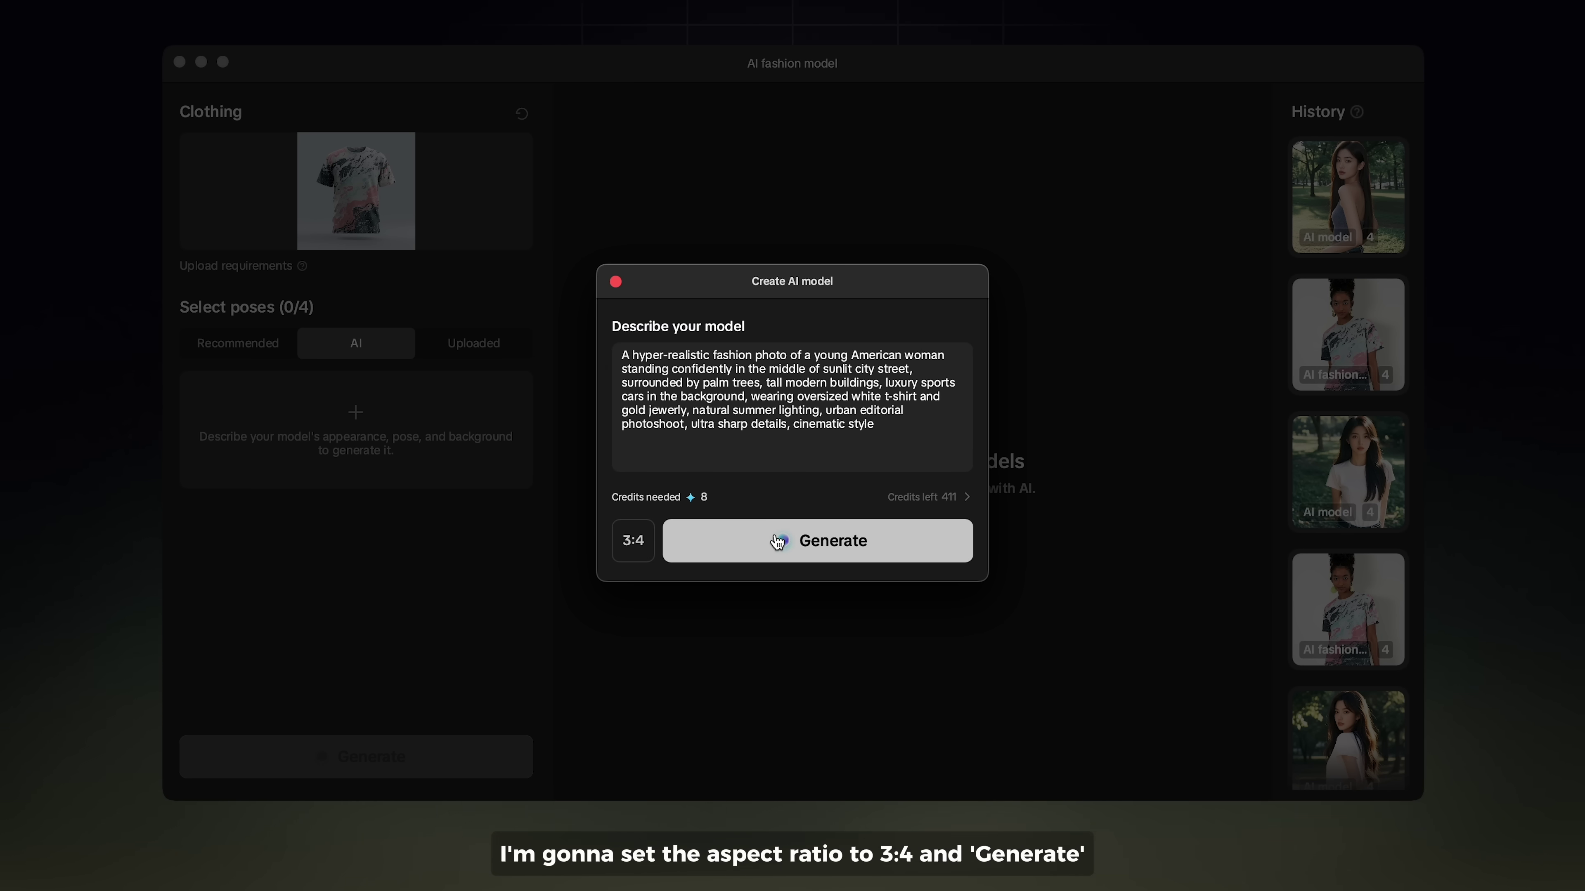
click(778, 541)
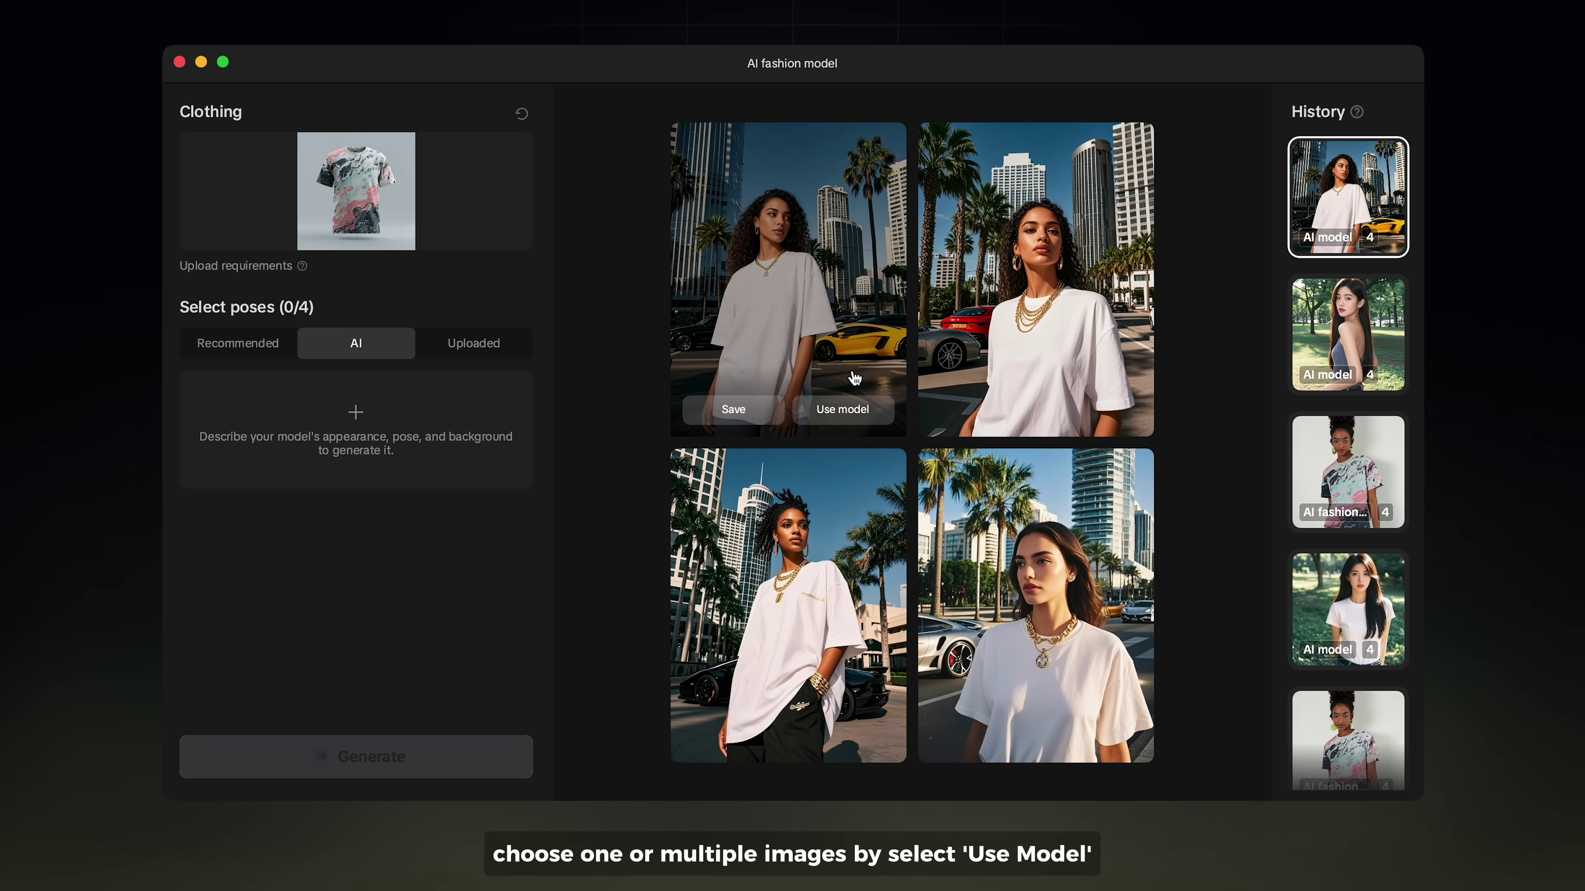
Step: Add two street models as poses, keep one selected, and generate its marbled T-shirt photo
click(863, 412)
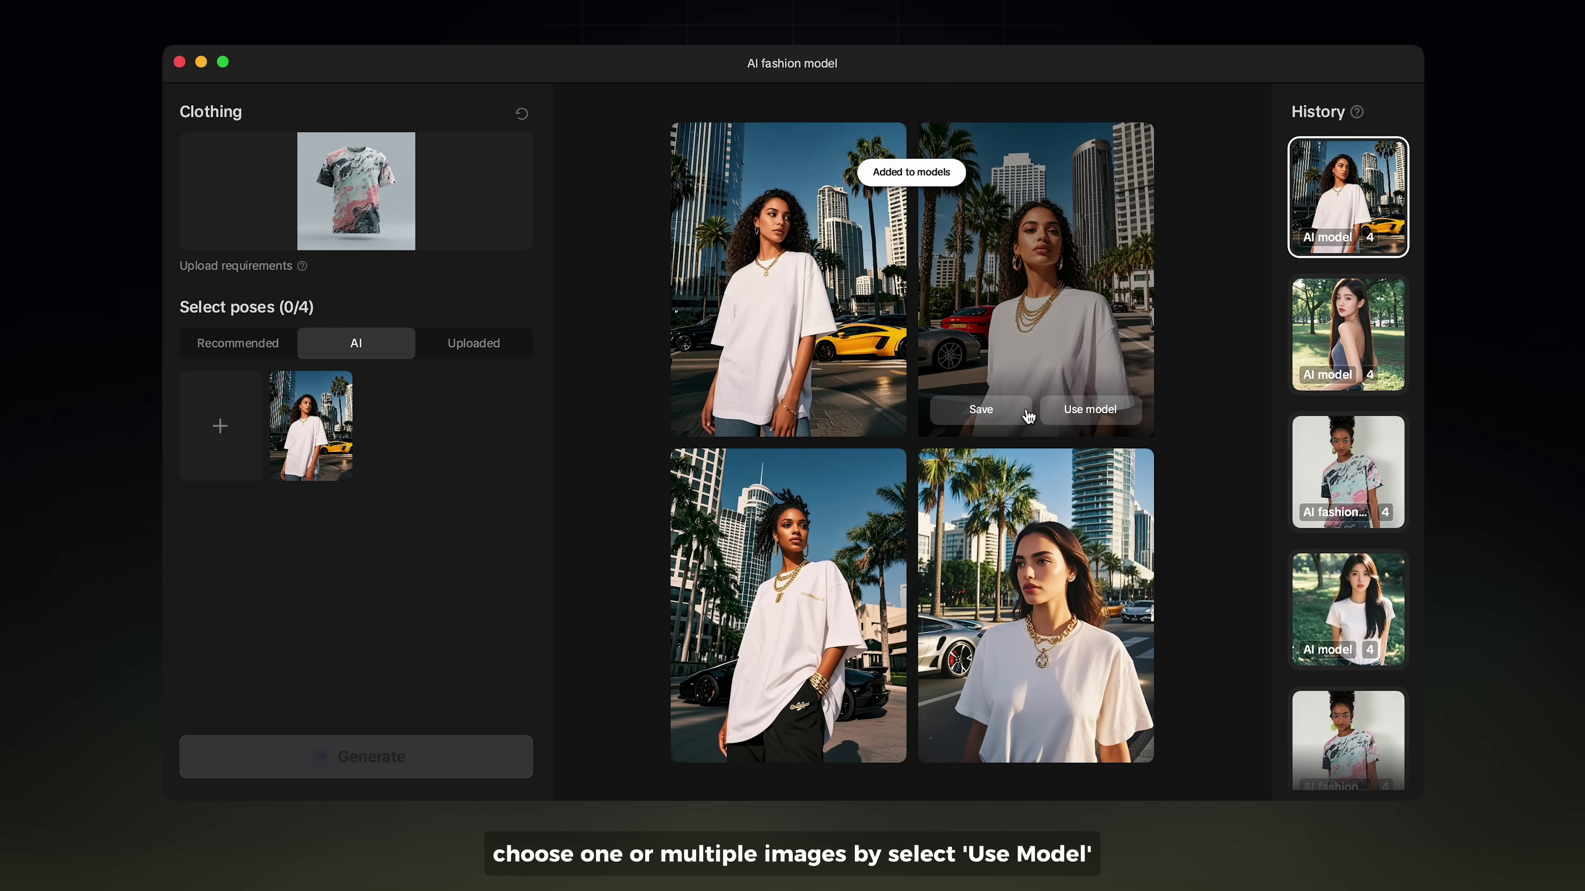
click(1074, 410)
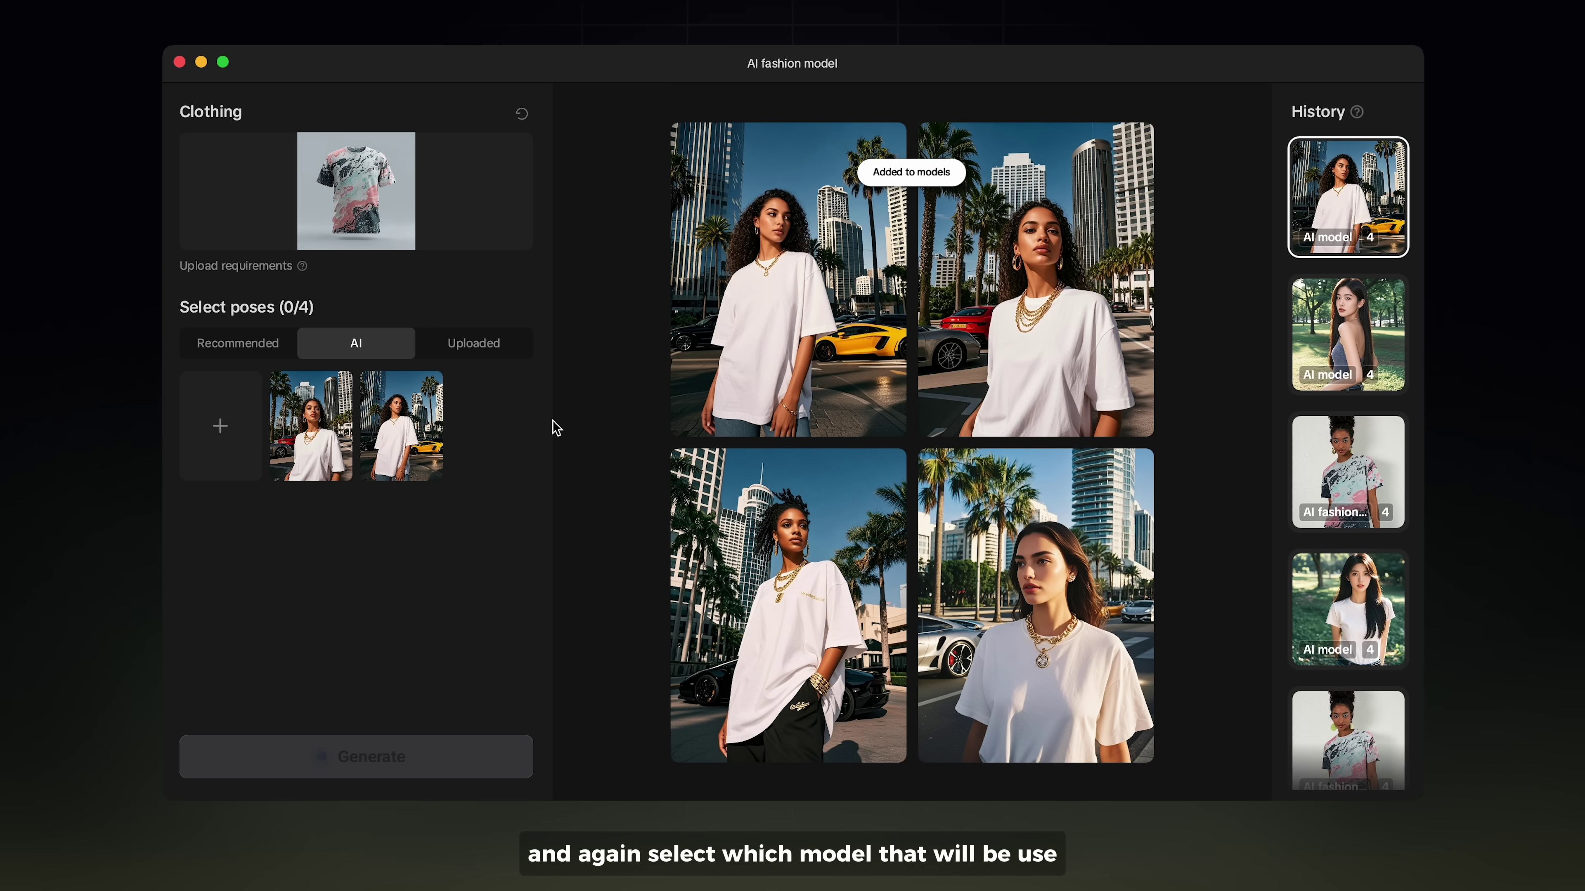
click(431, 386)
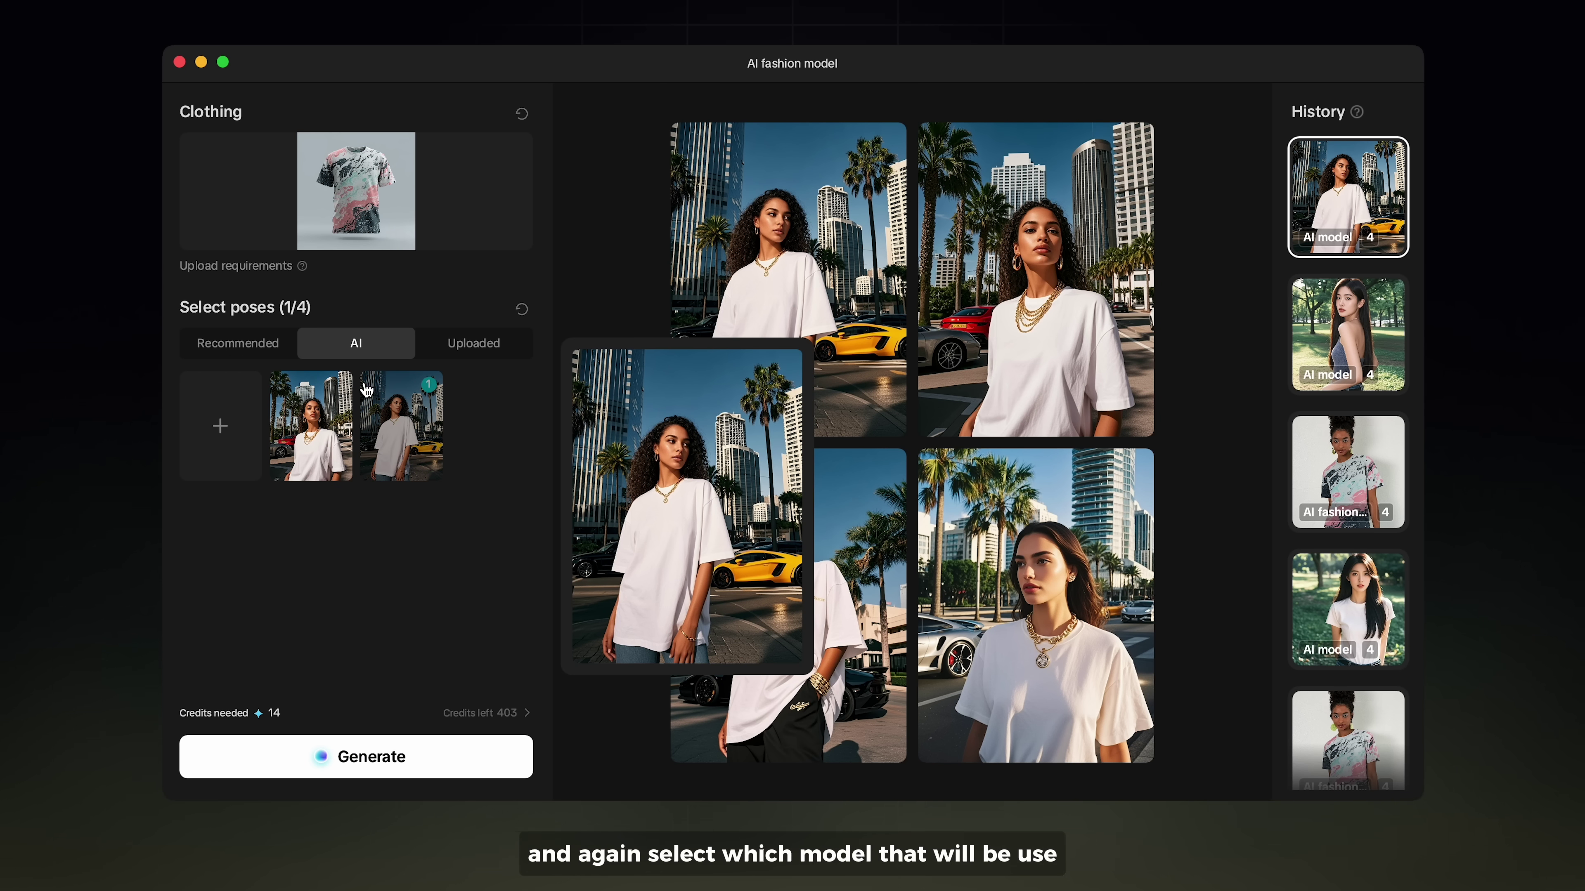
click(342, 387)
click(342, 388)
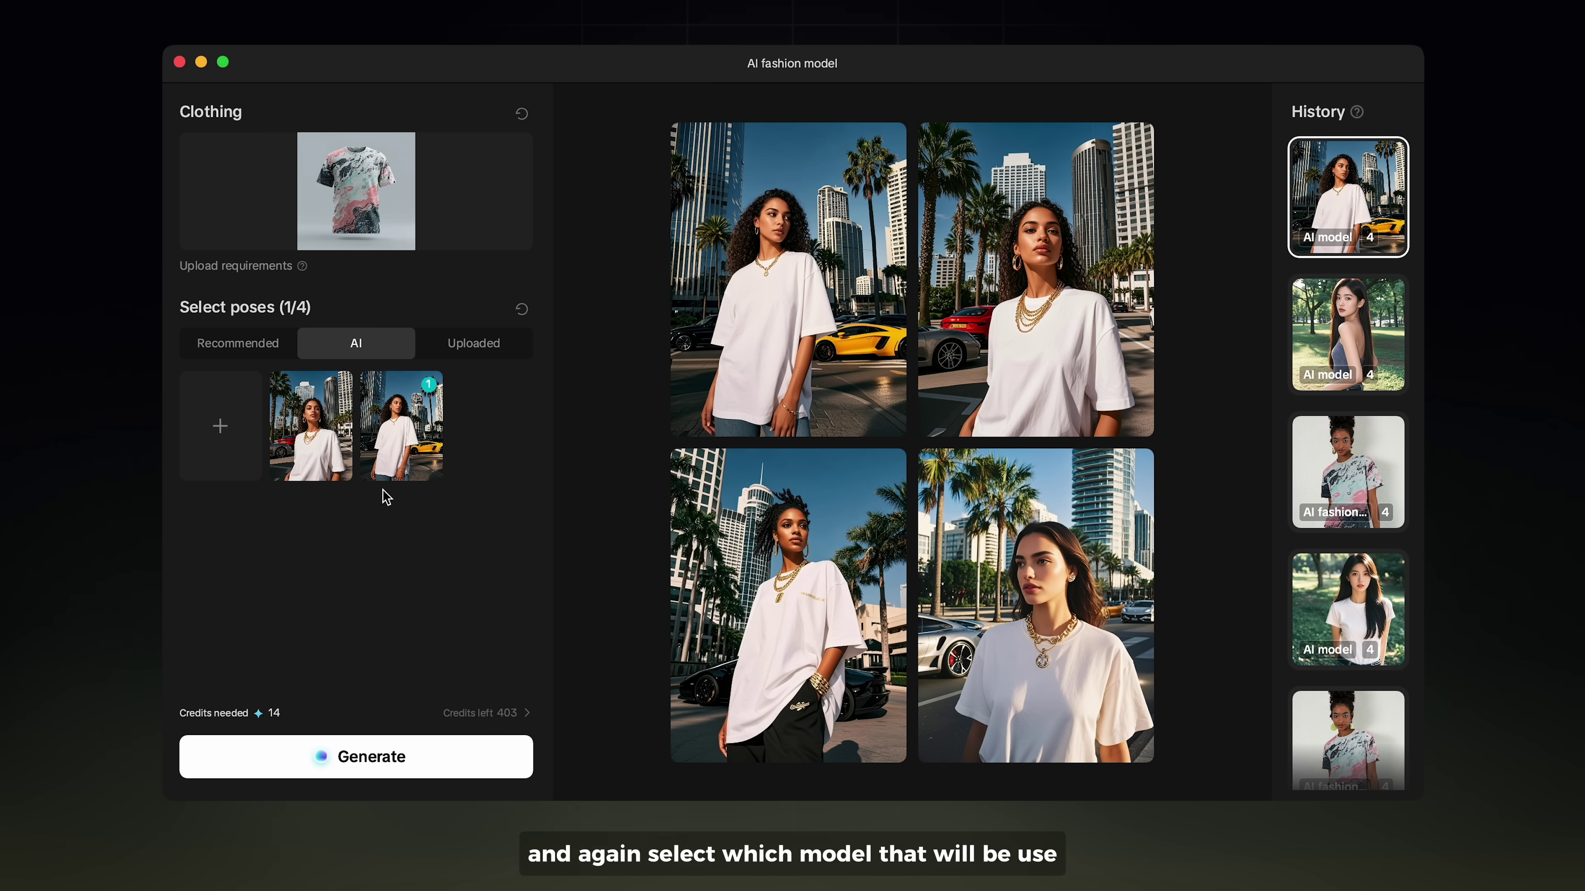
click(407, 765)
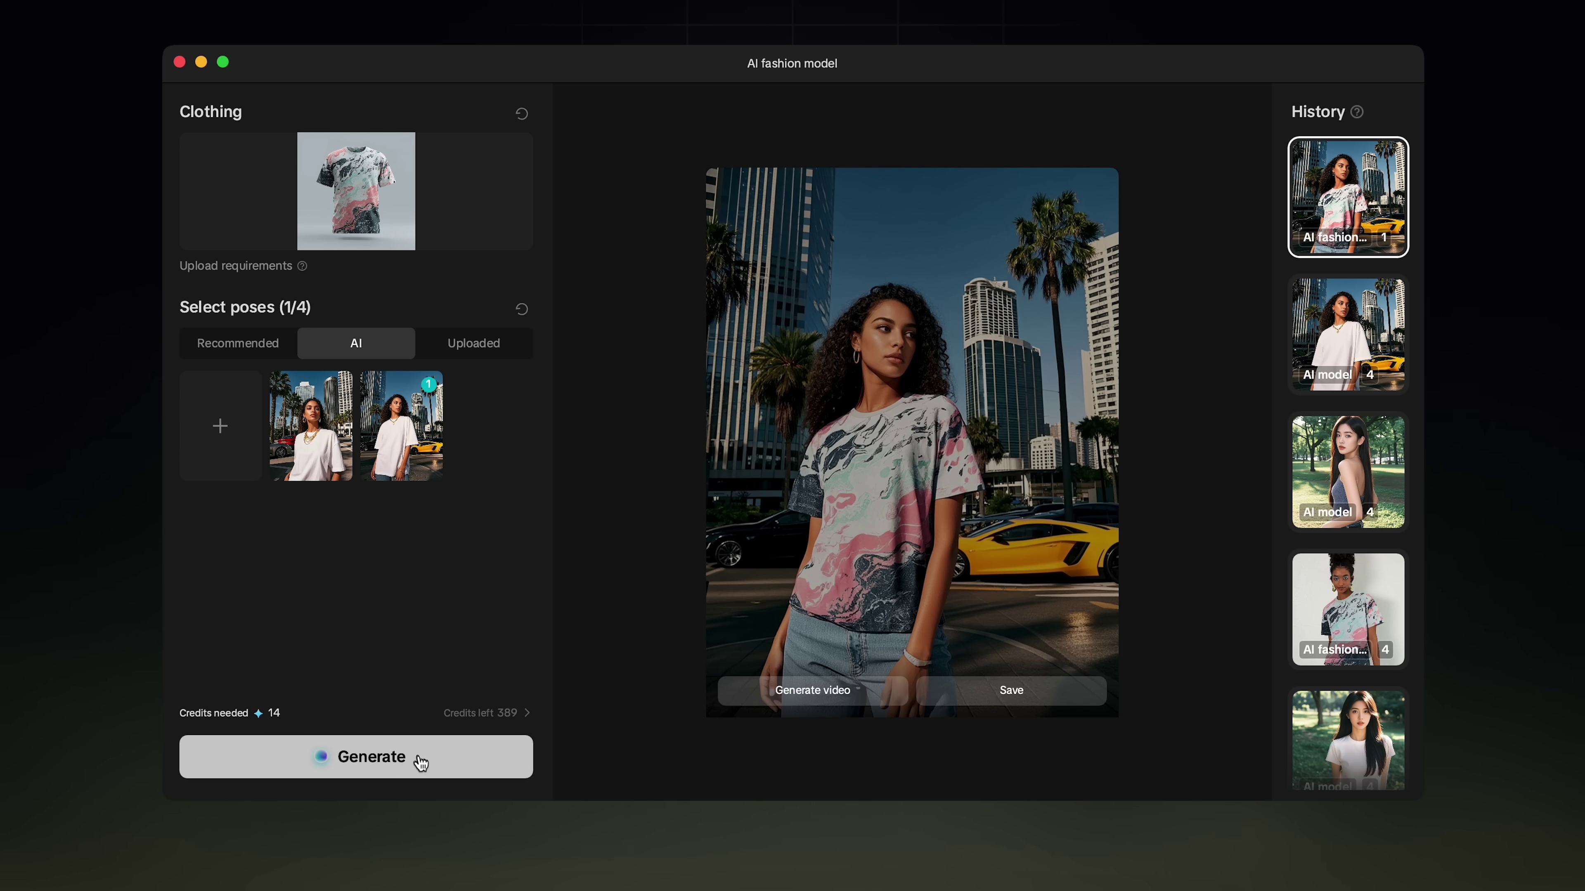
click(827, 498)
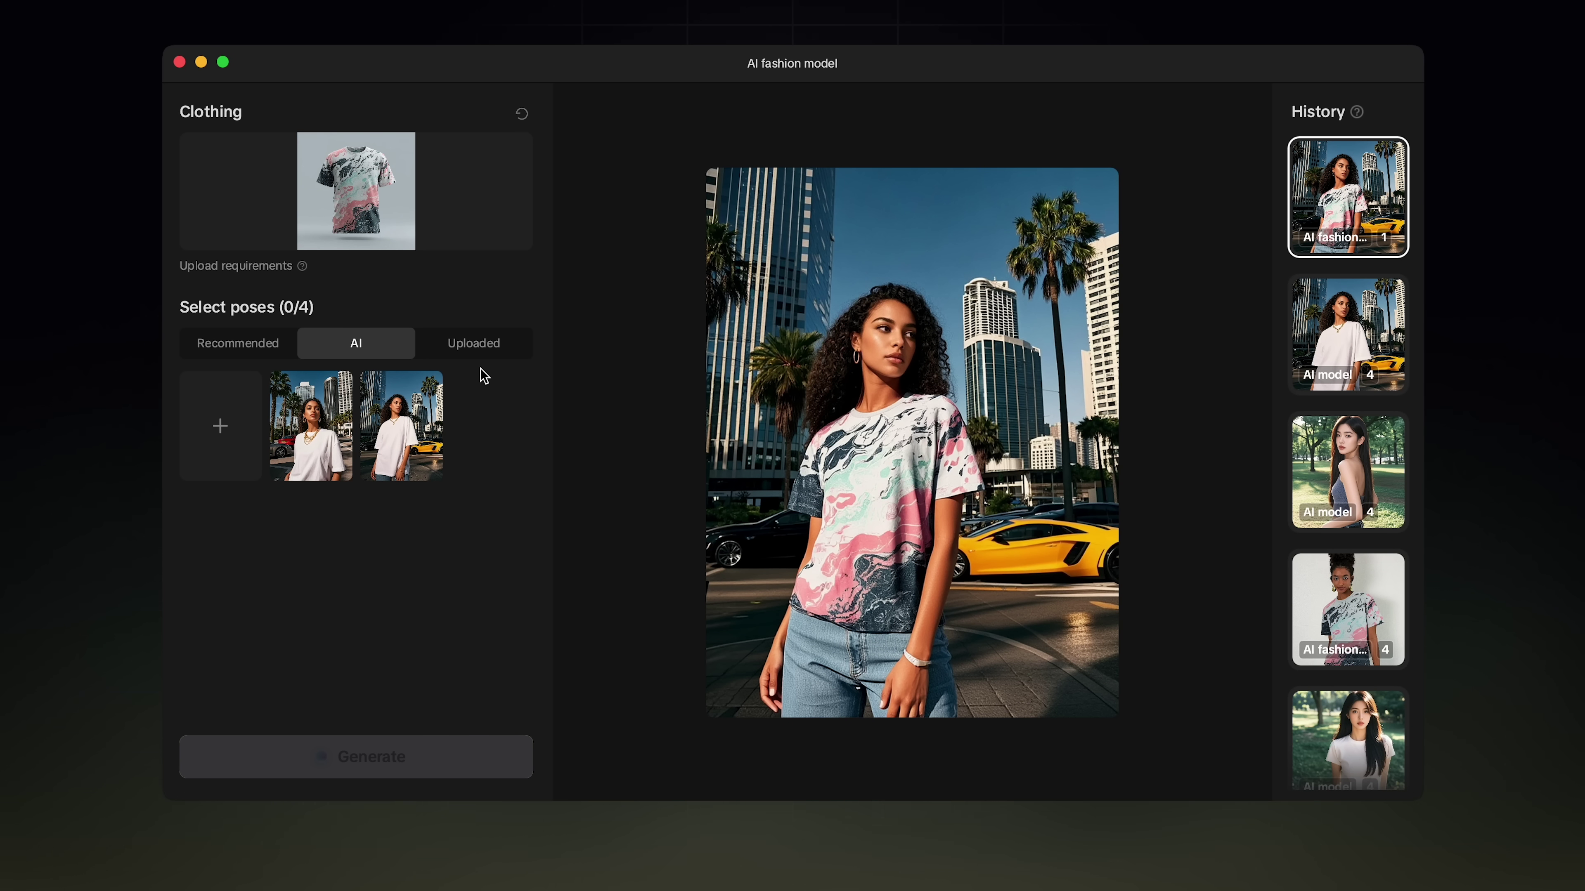
Step: Upload Fashion Street.png as a pose and generate the T-shirt on it
click(475, 347)
click(444, 423)
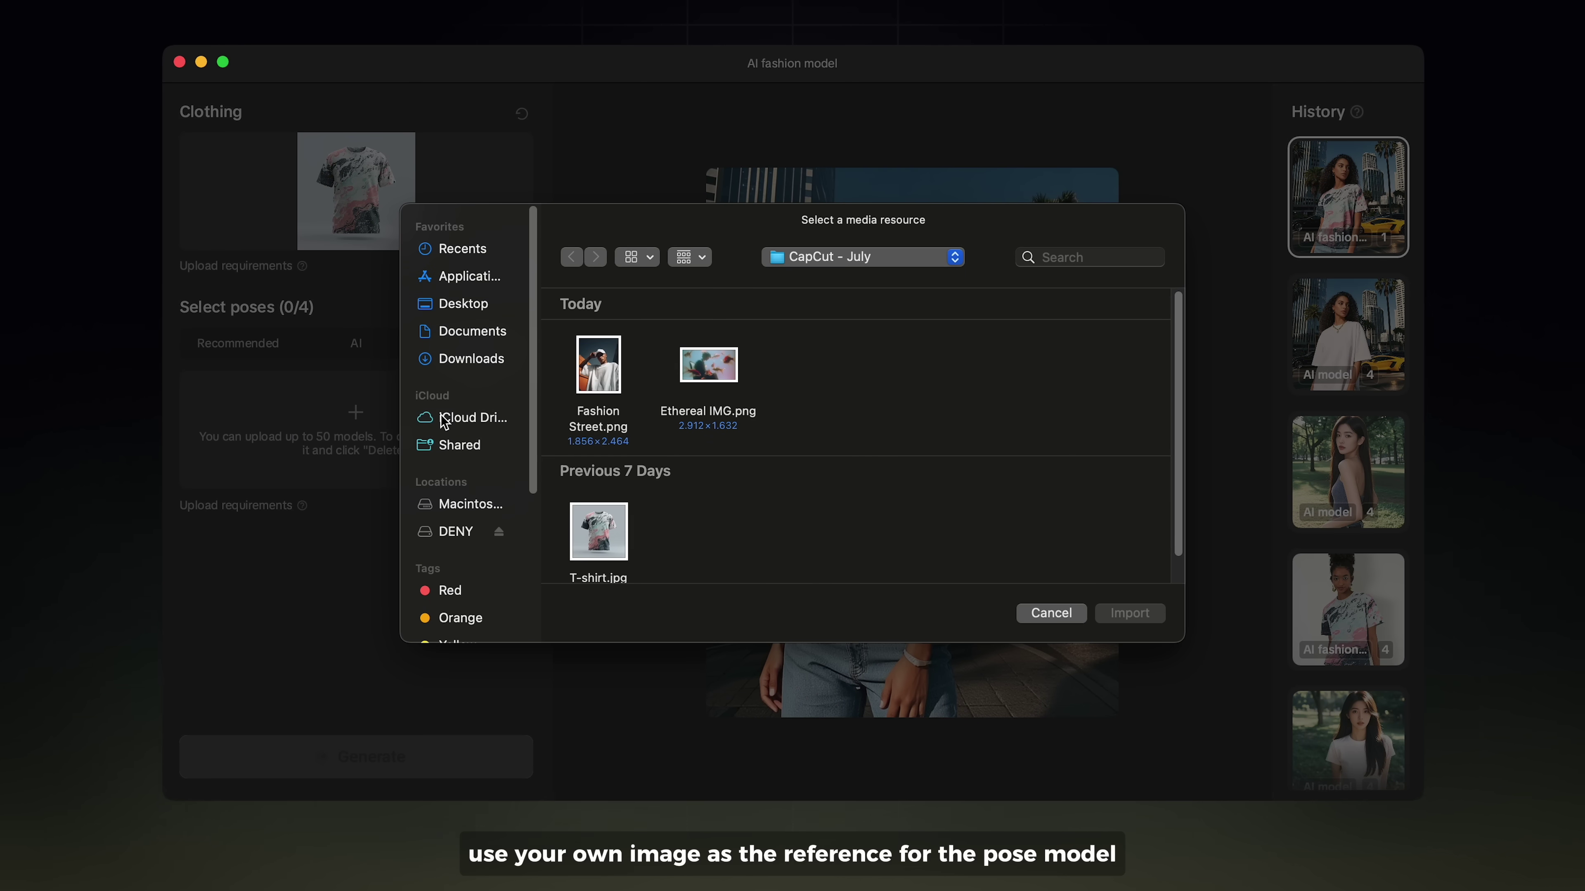
click(591, 432)
click(1129, 614)
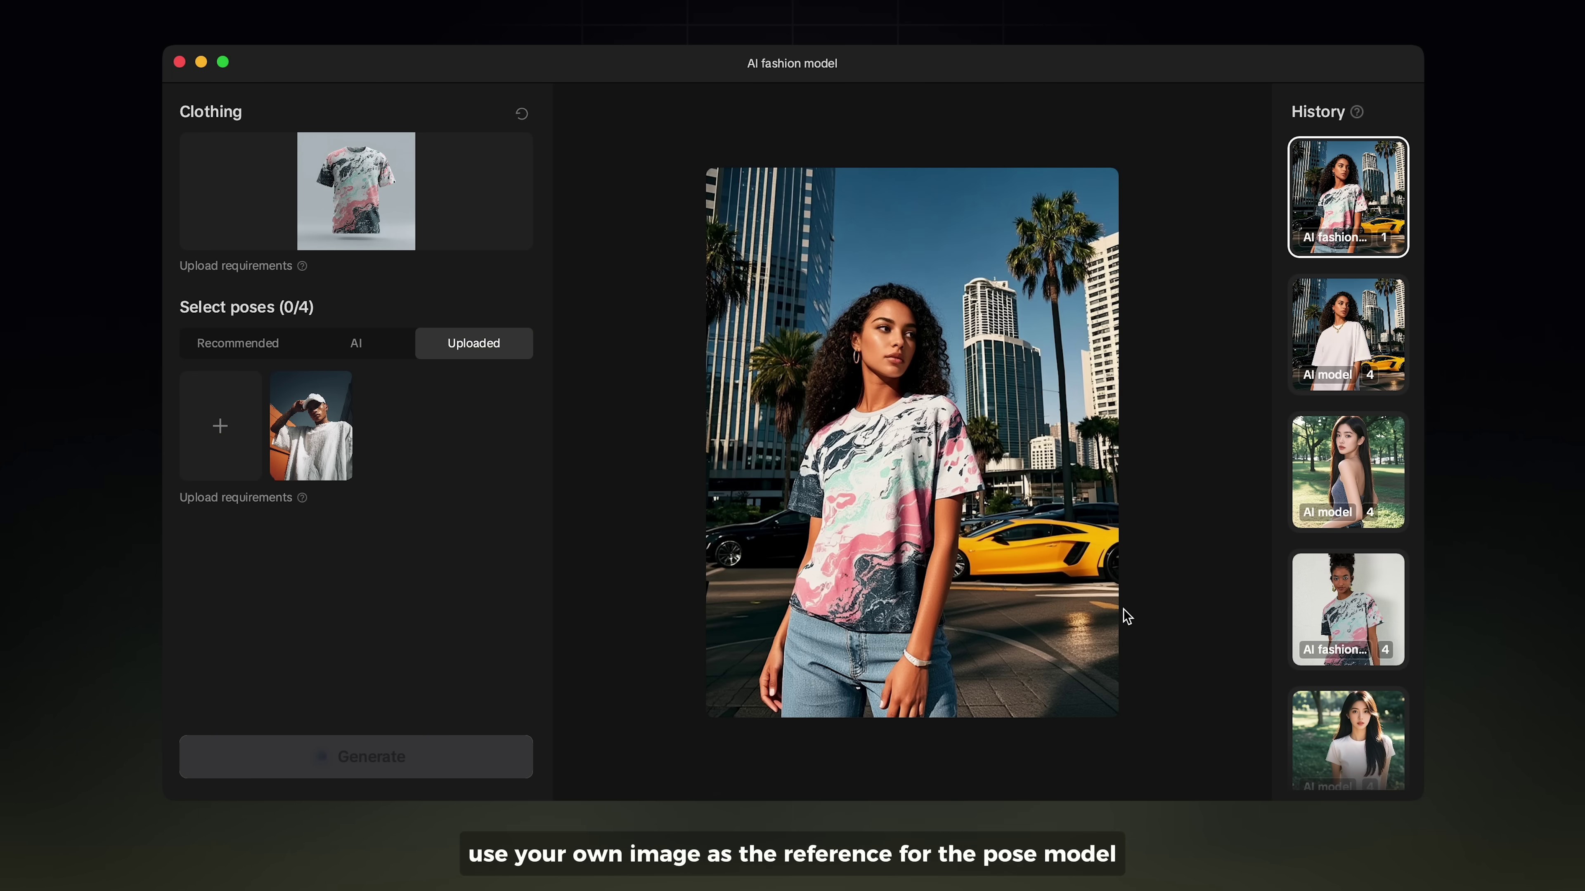
click(311, 426)
click(419, 755)
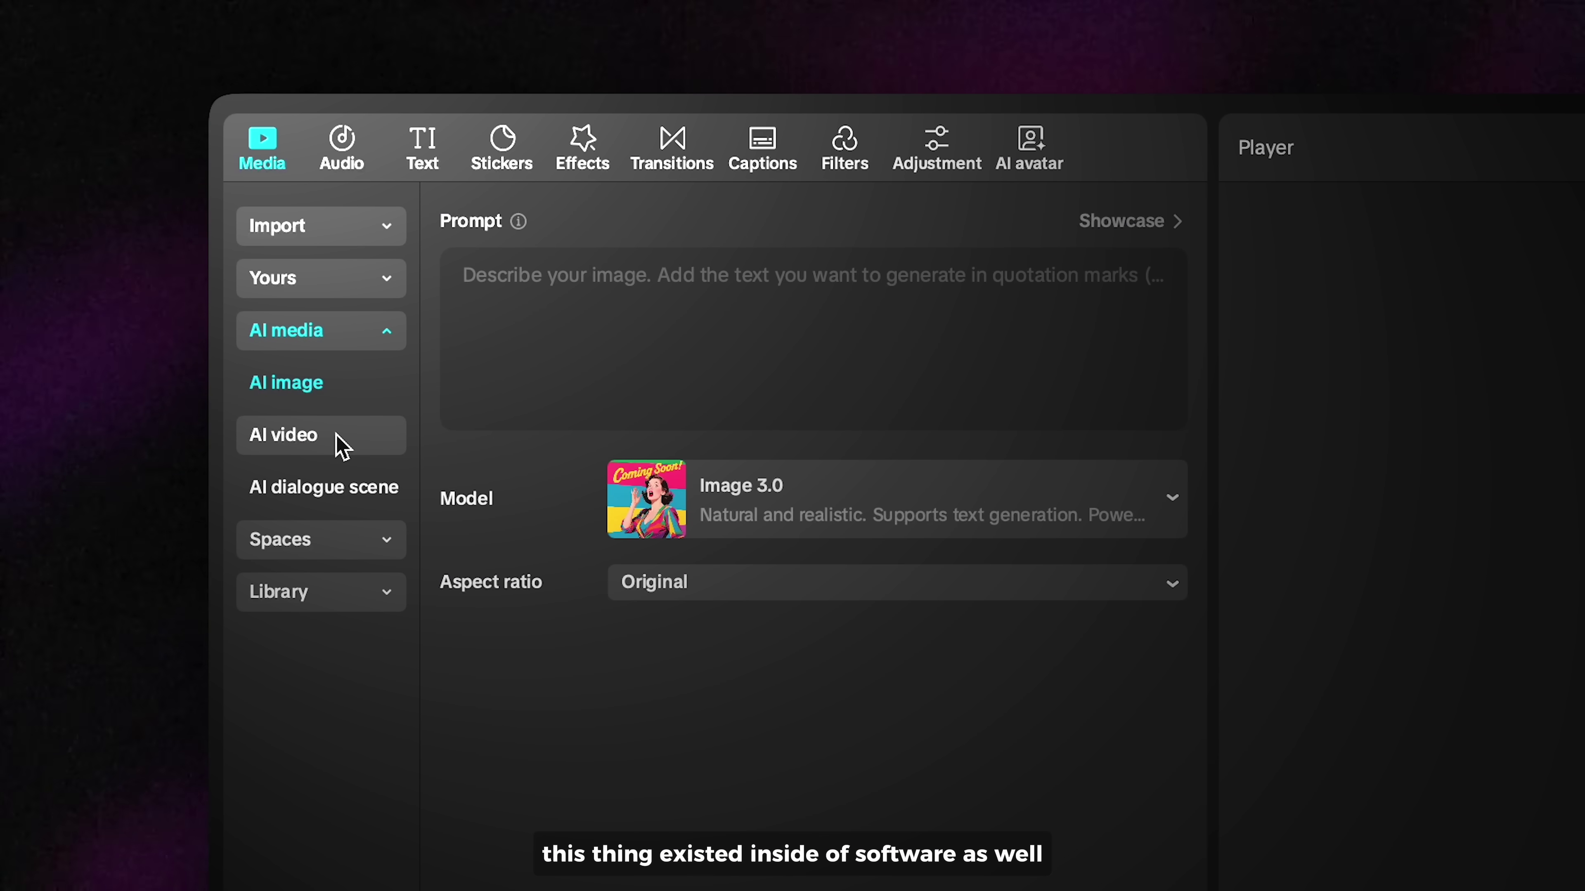
Step: Bring up the AI media generators in the Media panel
click(337, 436)
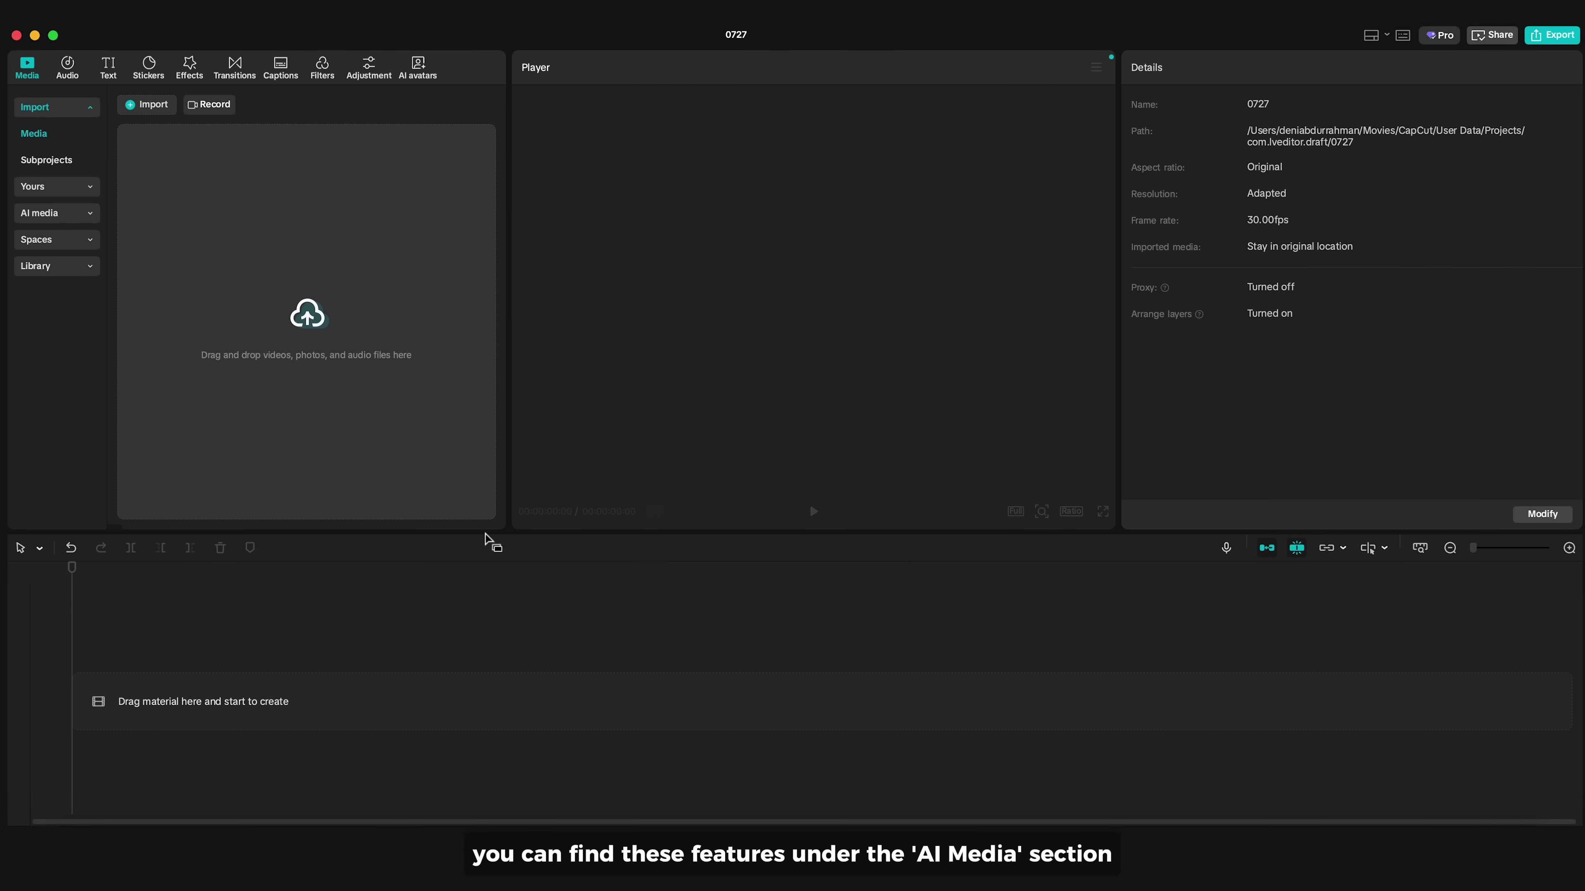
Step: Open AI image and write the prompt of a woman strolling through a misty, sunlit rainforest
click(82, 214)
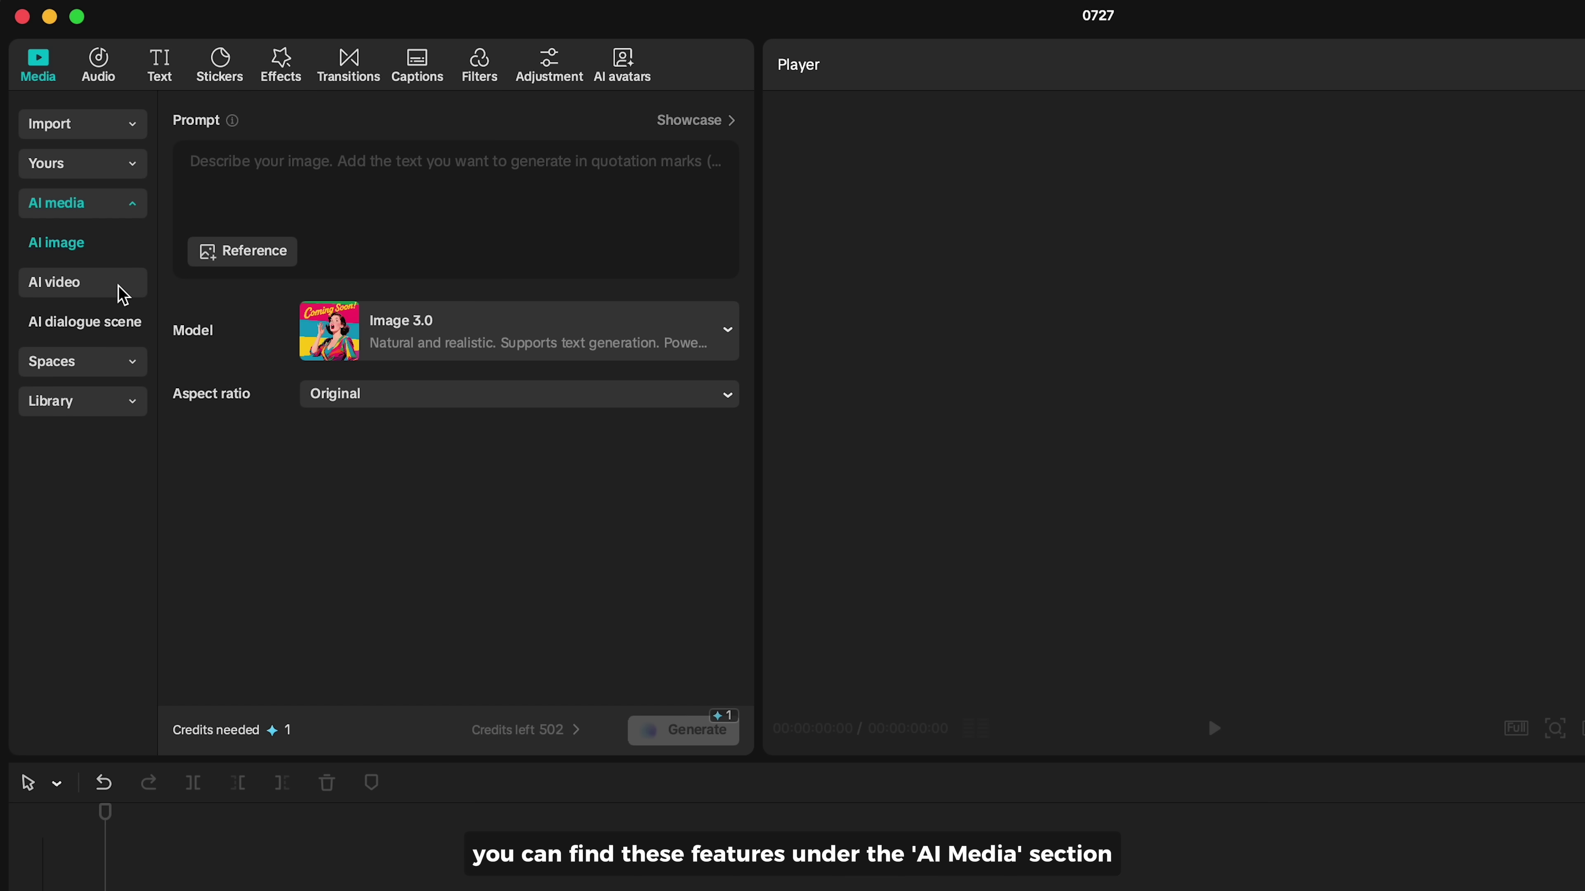
click(102, 248)
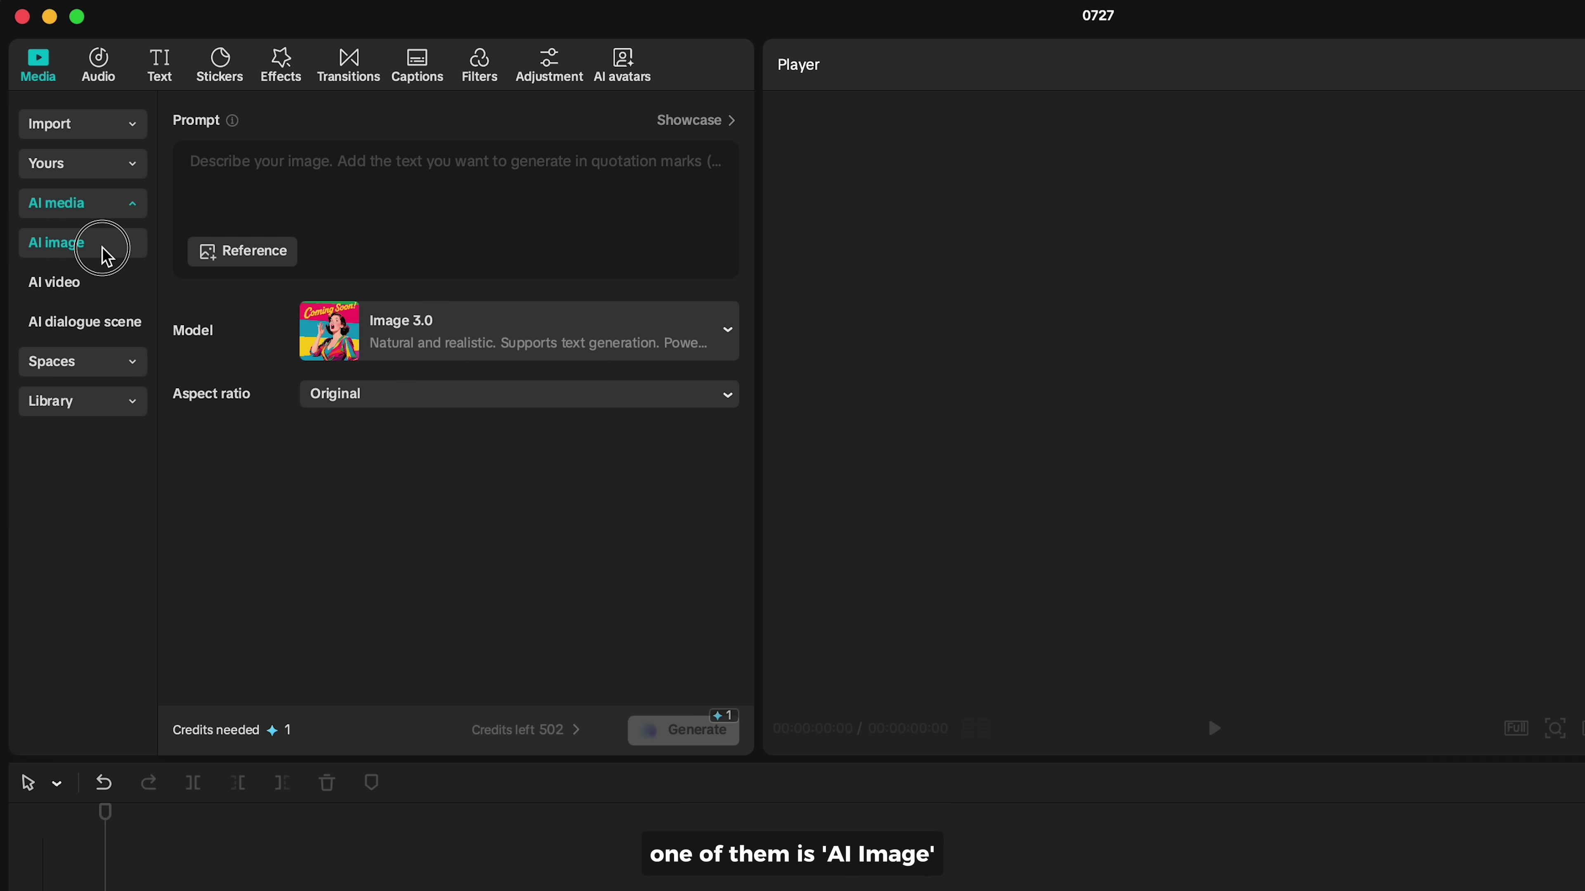
click(272, 192)
text(A )
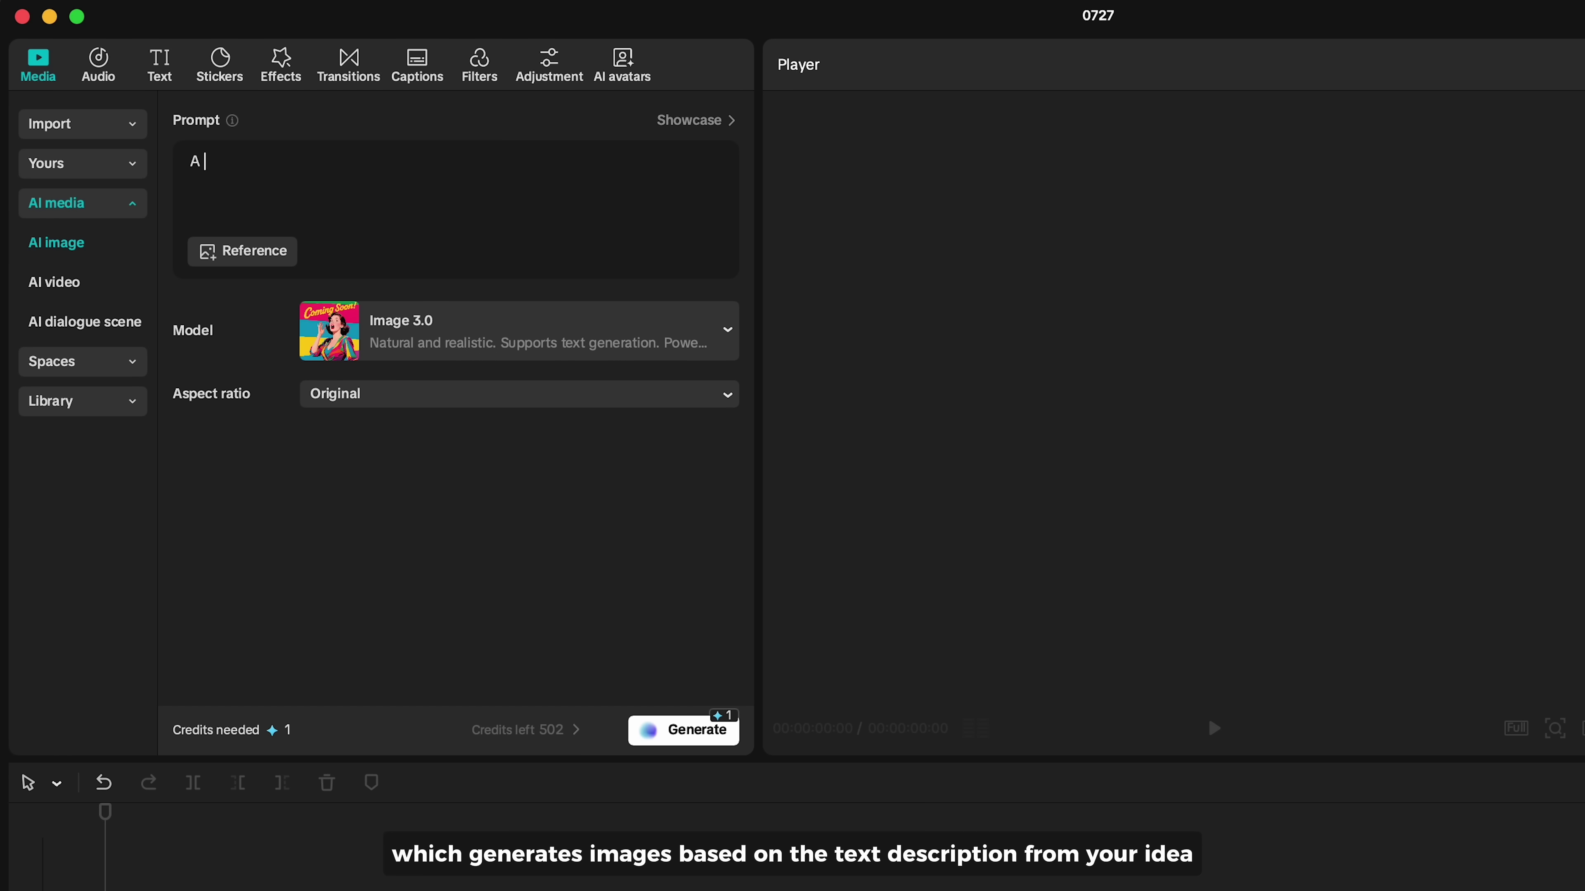
text(woman strolling through a lush, vibrant rainforest, seen a dramatic low angle)
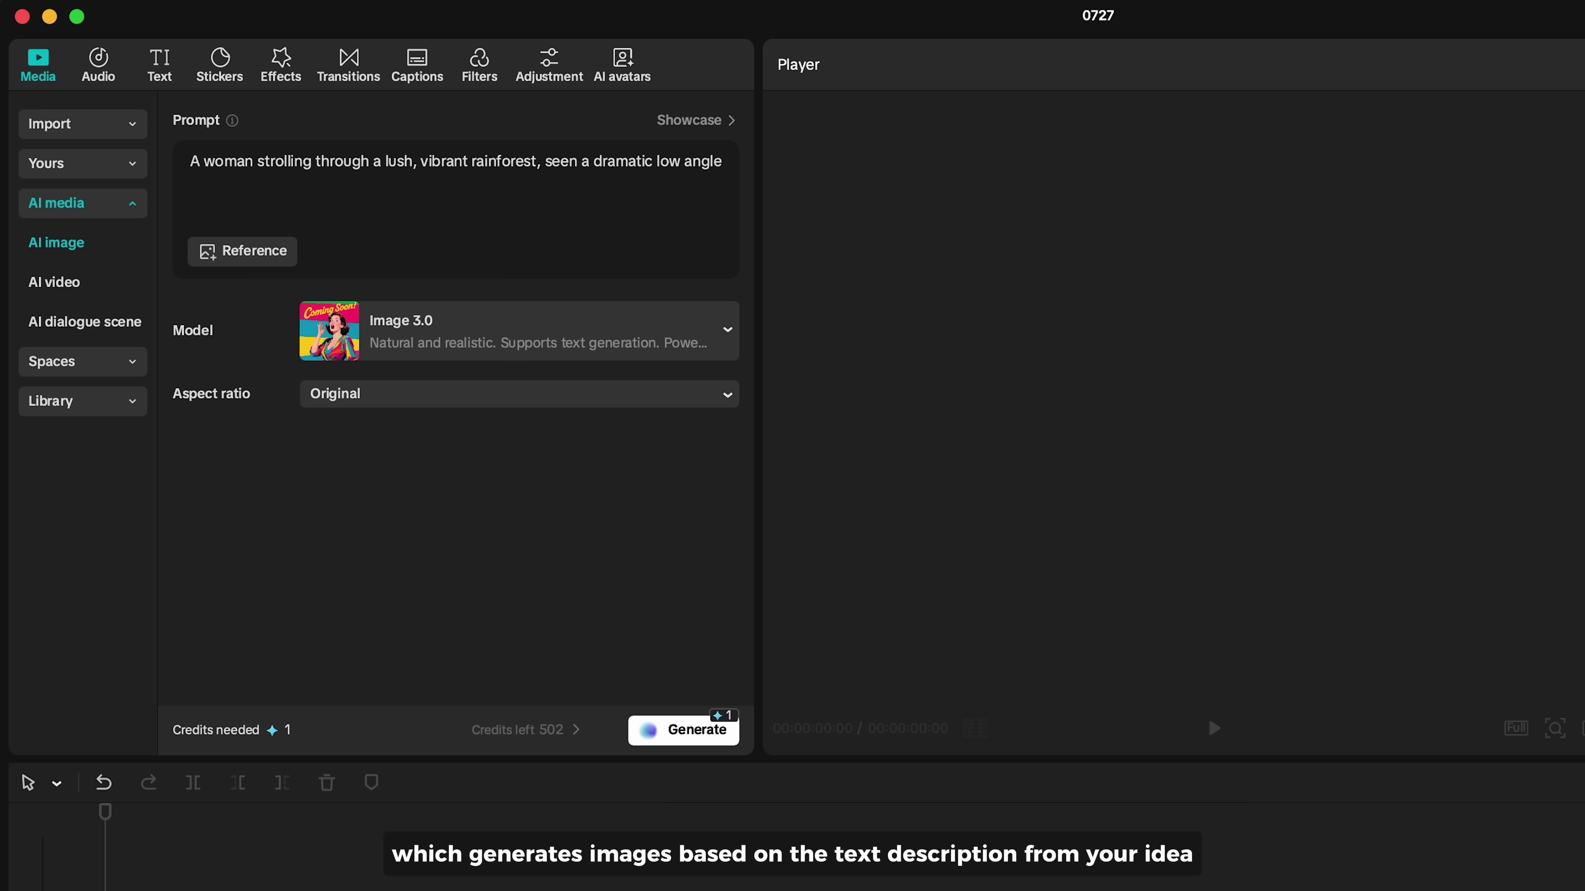
text(, towering ancient tres rise above, shaft of su)
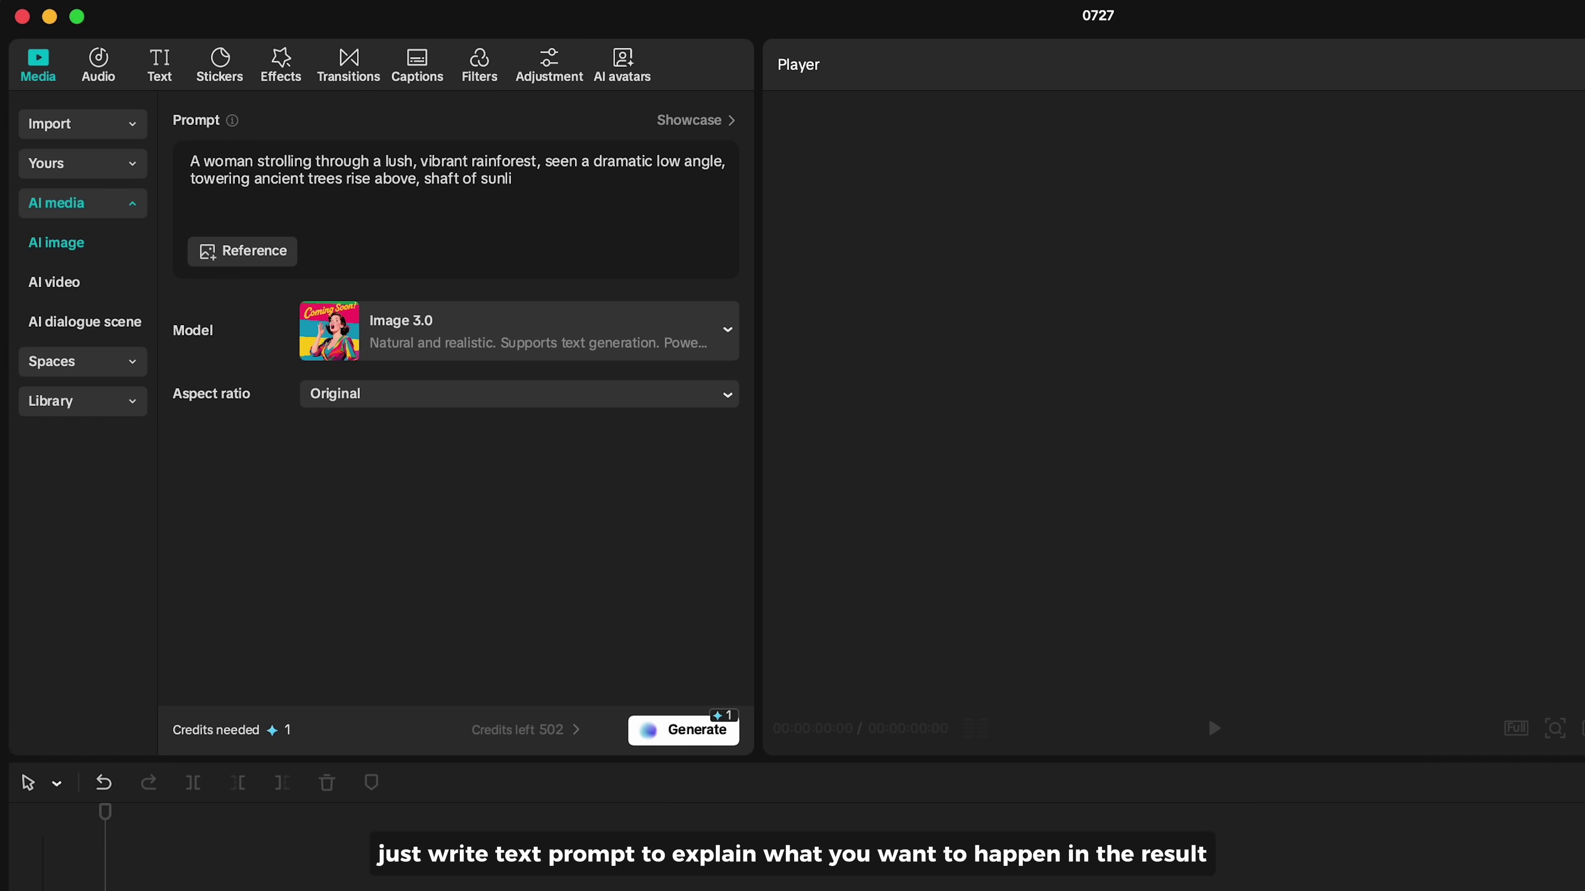
text(nl)
key(BackSpace)
key(BackSpace)
key(BackSpace)
key(BackSpace)
key(BackSpace)
key(BackSpace)
text(f sunligt)
key(BackSpace)
text(ht pierce of the dense canopy, et)
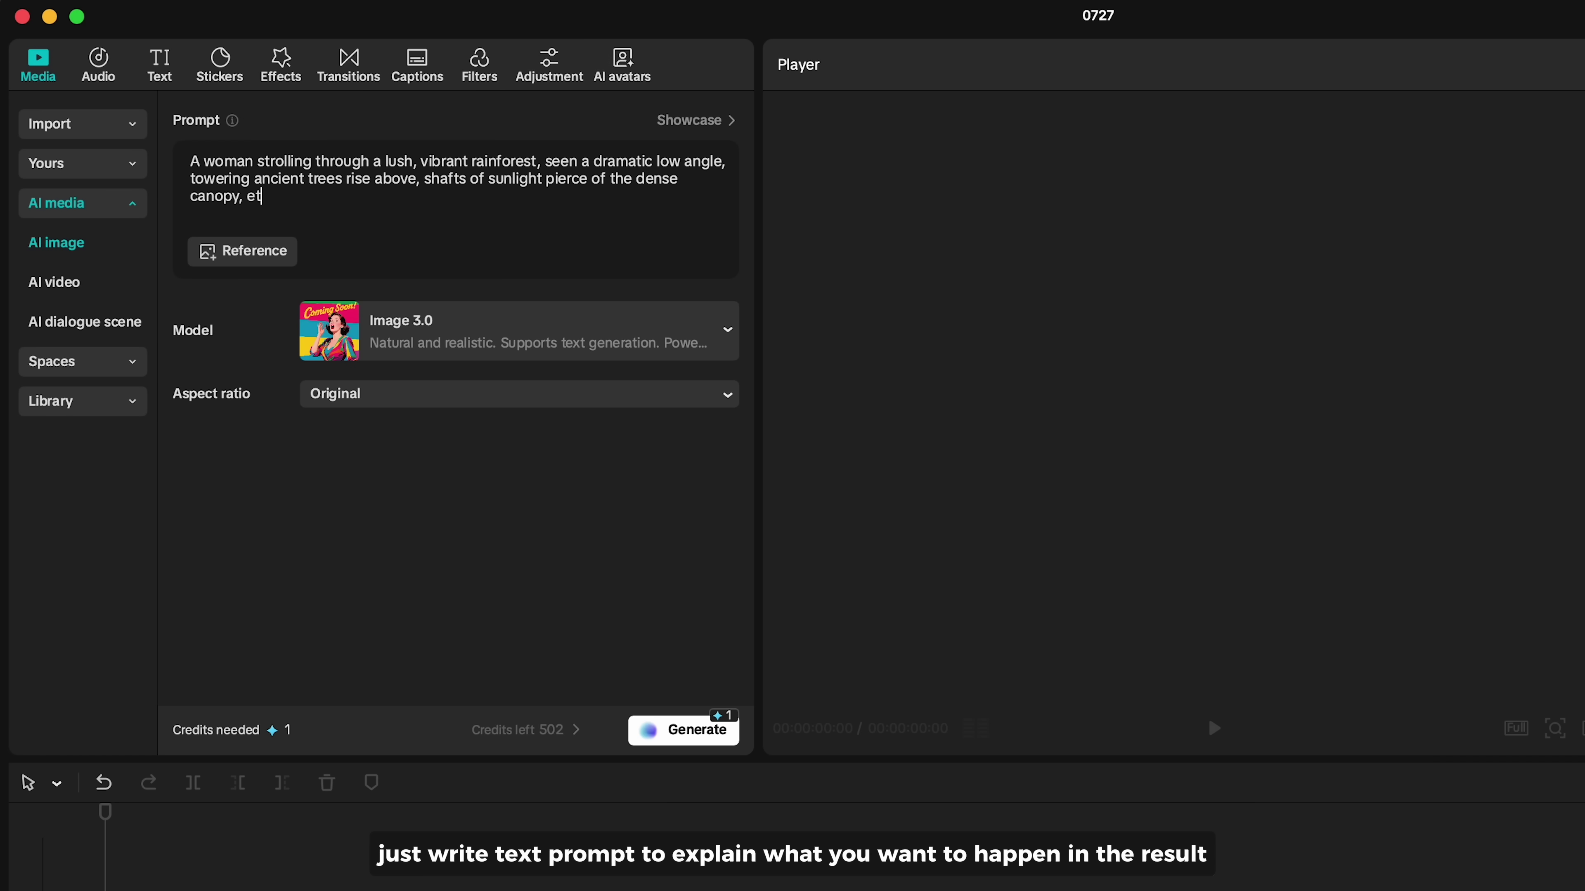
text(hereal mist swirling around, sense of awe and wonder)
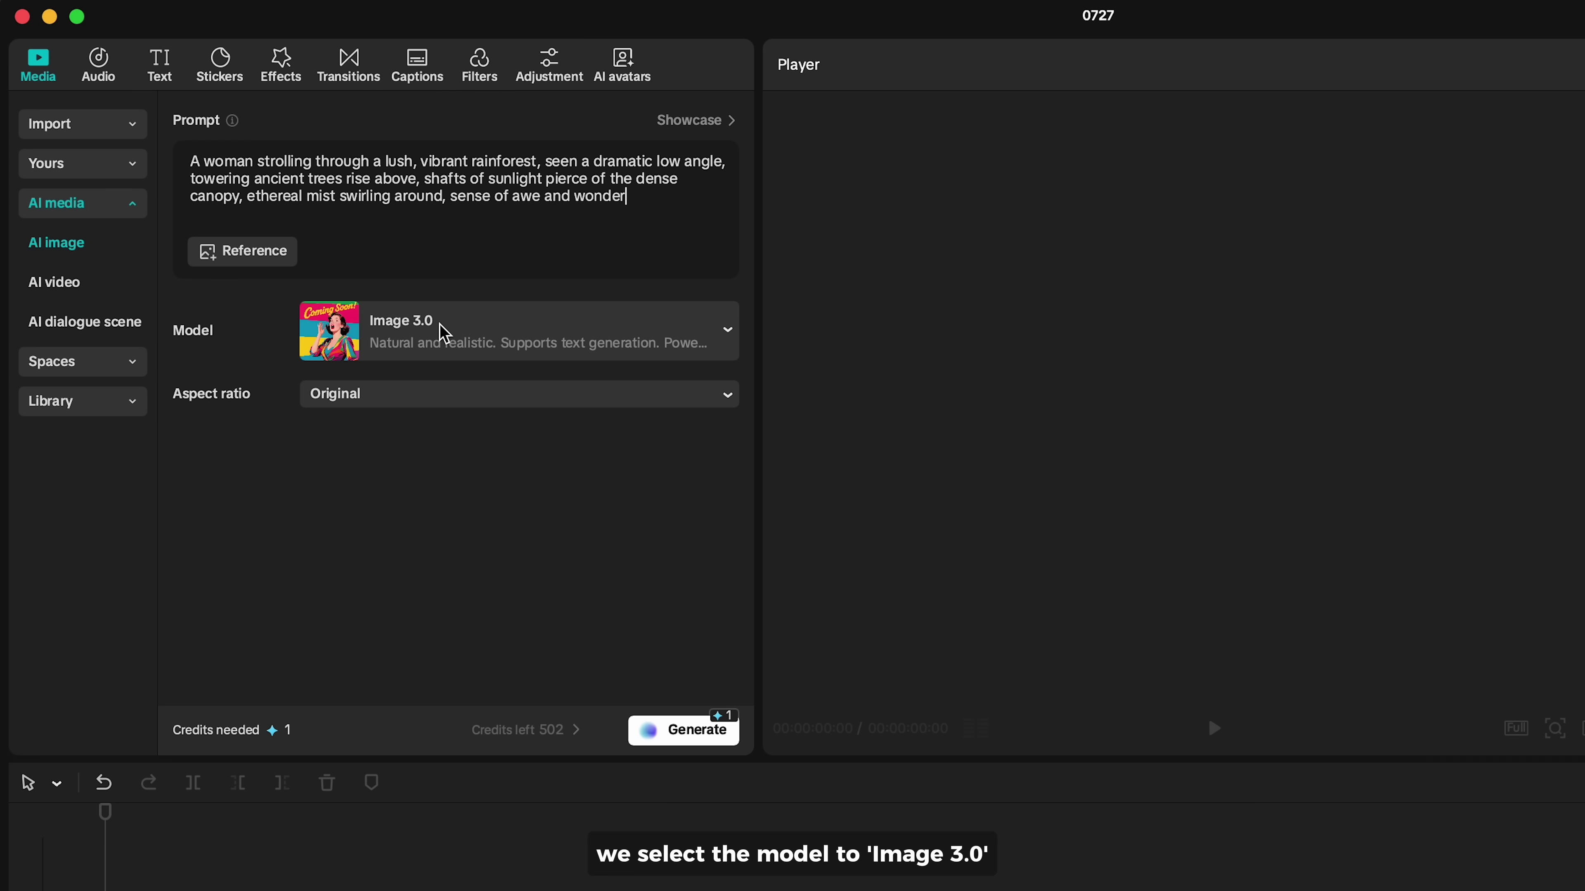
Step: Keep Image 3.0 as the model and set the aspect ratio to 16:9
click(457, 334)
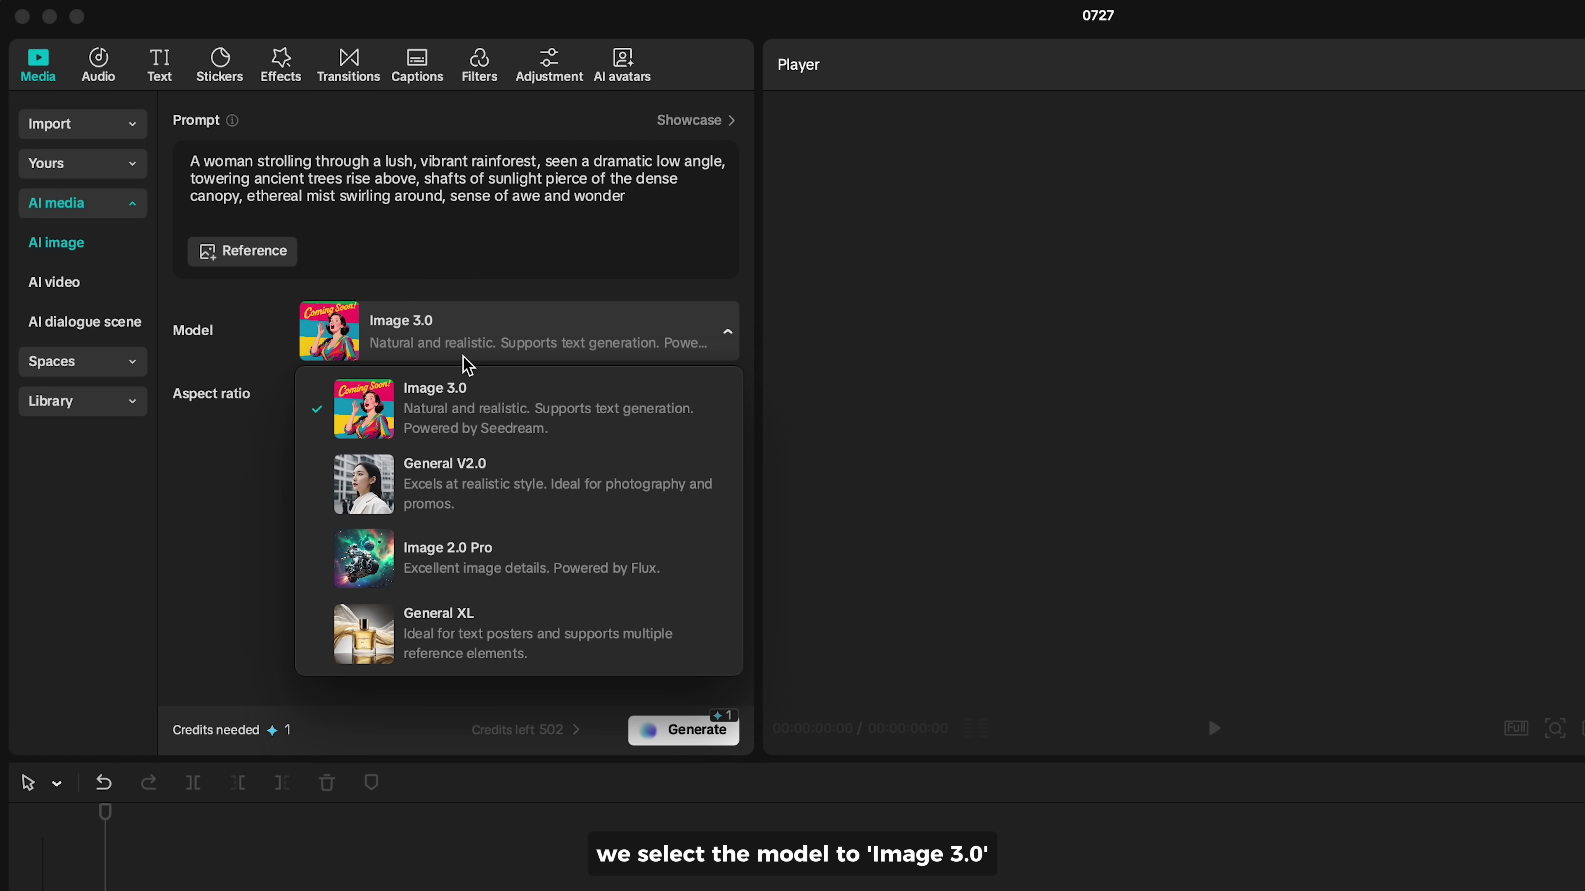
click(486, 428)
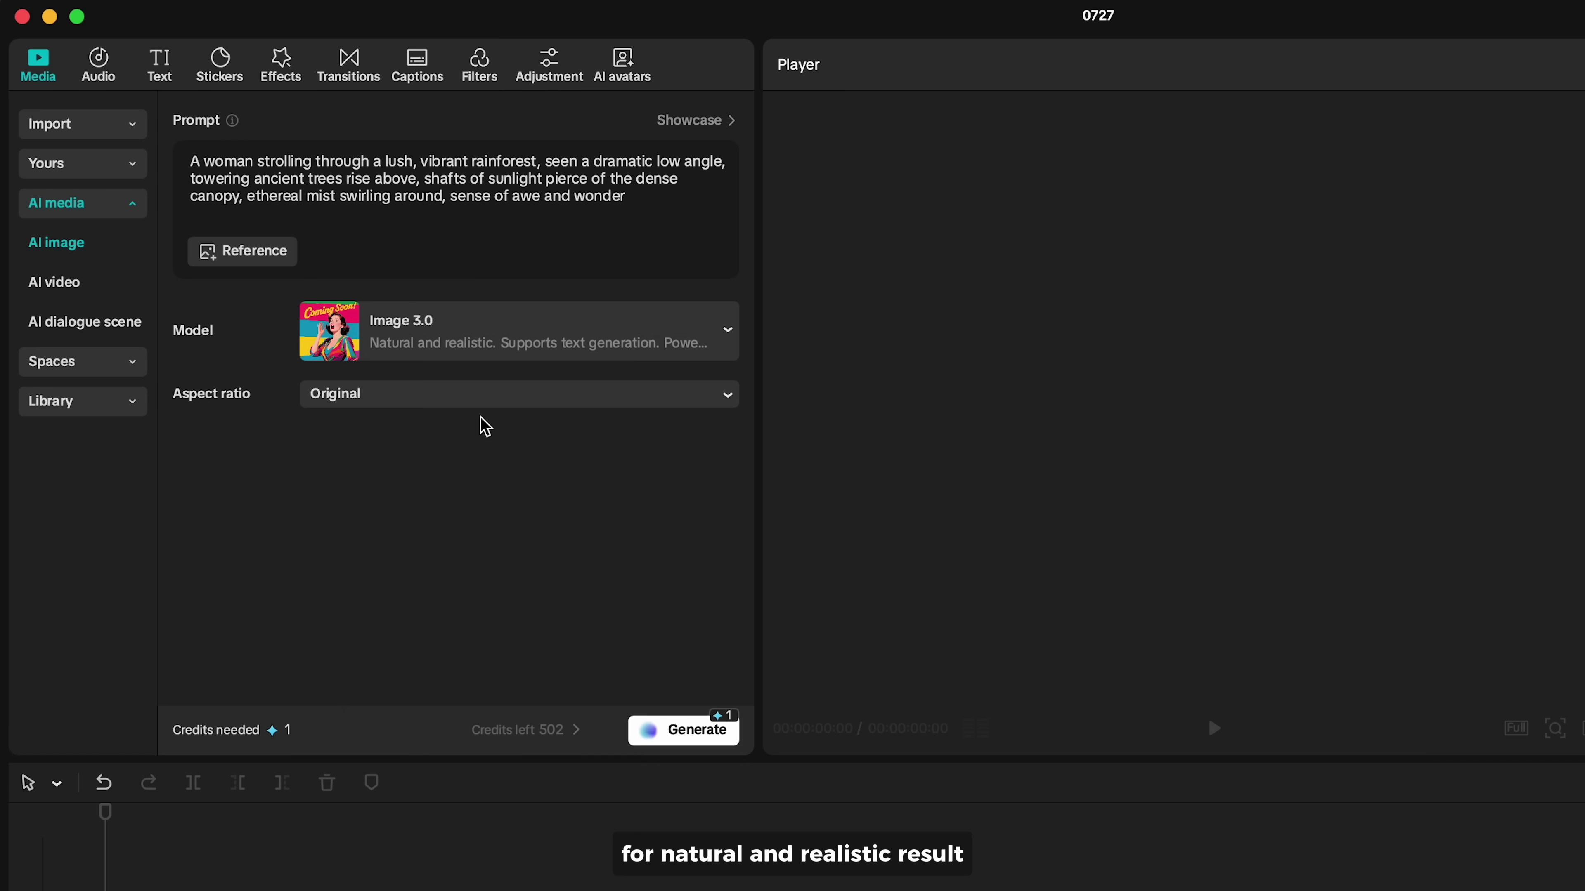
click(462, 396)
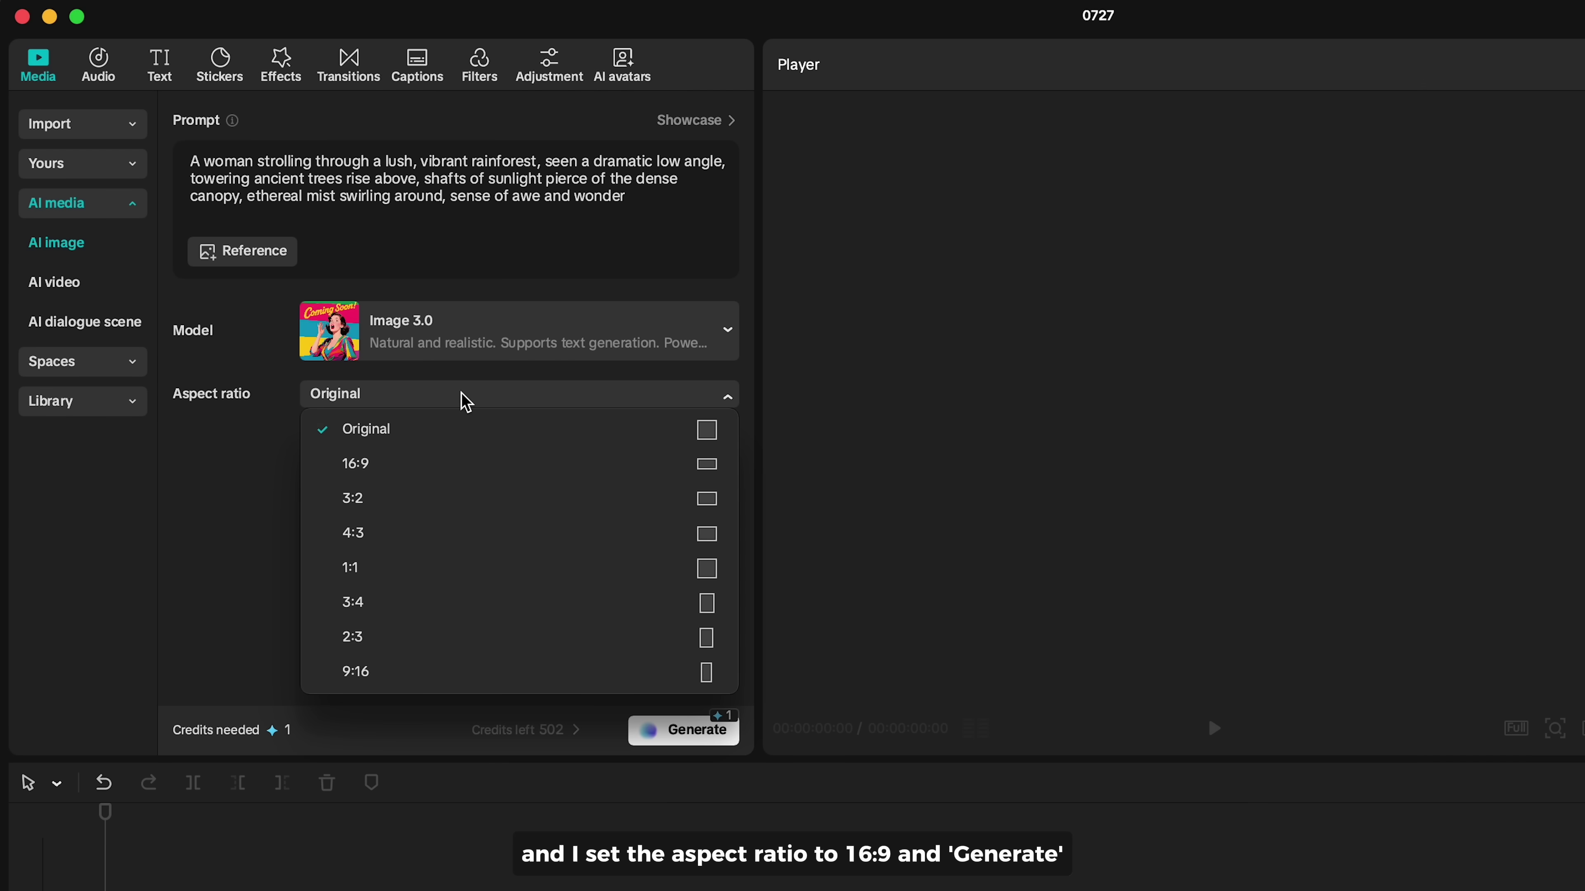
click(468, 459)
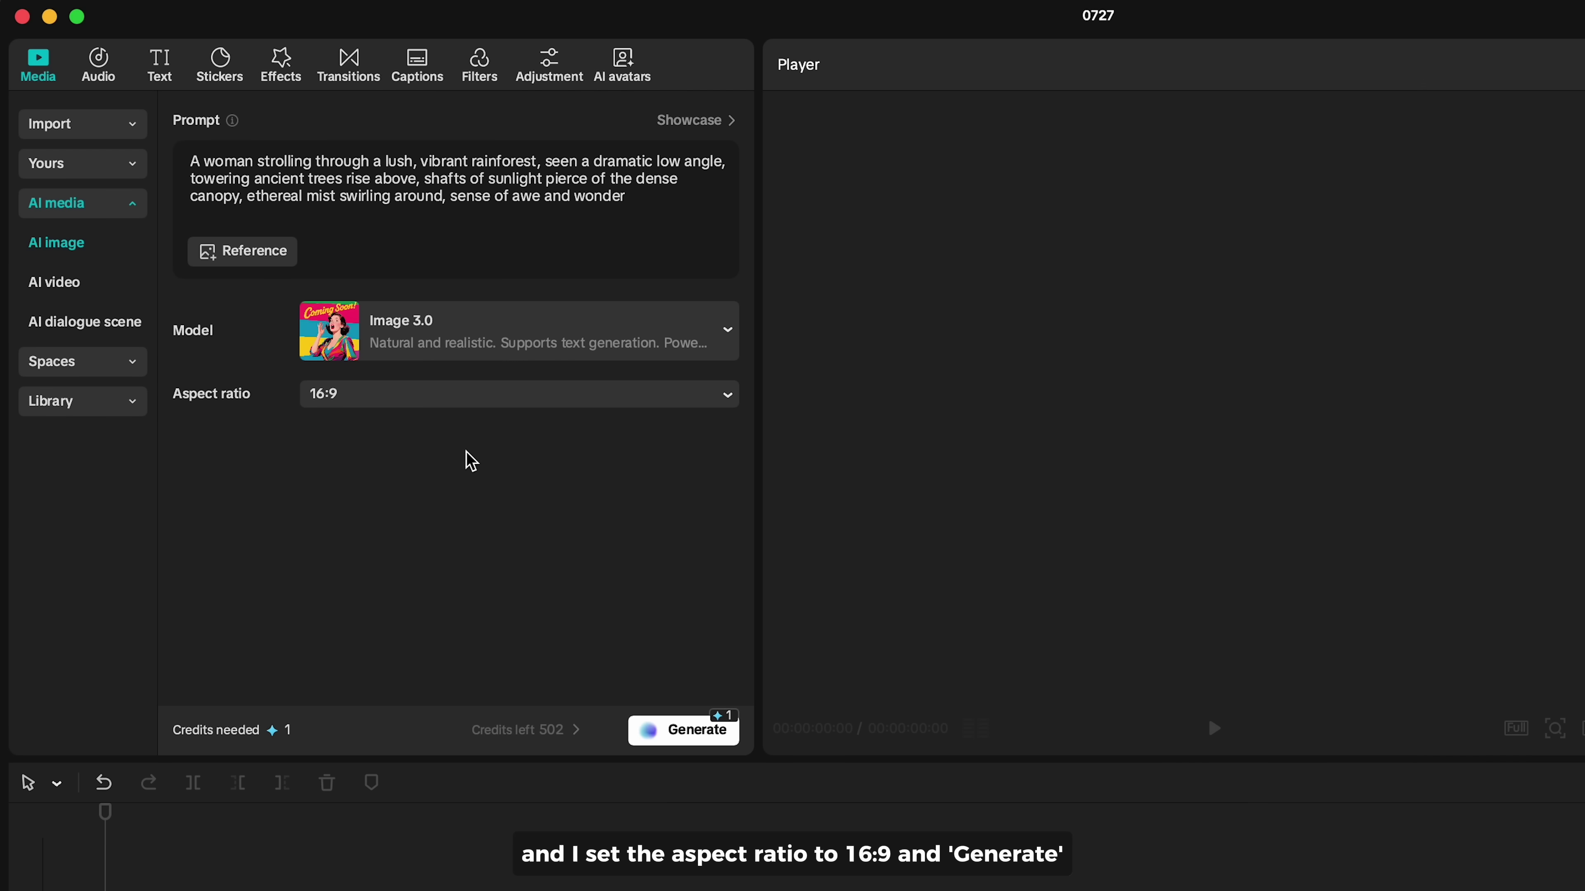
Step: Generate the rainforest images, confirm the credit, and preview the second through fourth variants
click(680, 737)
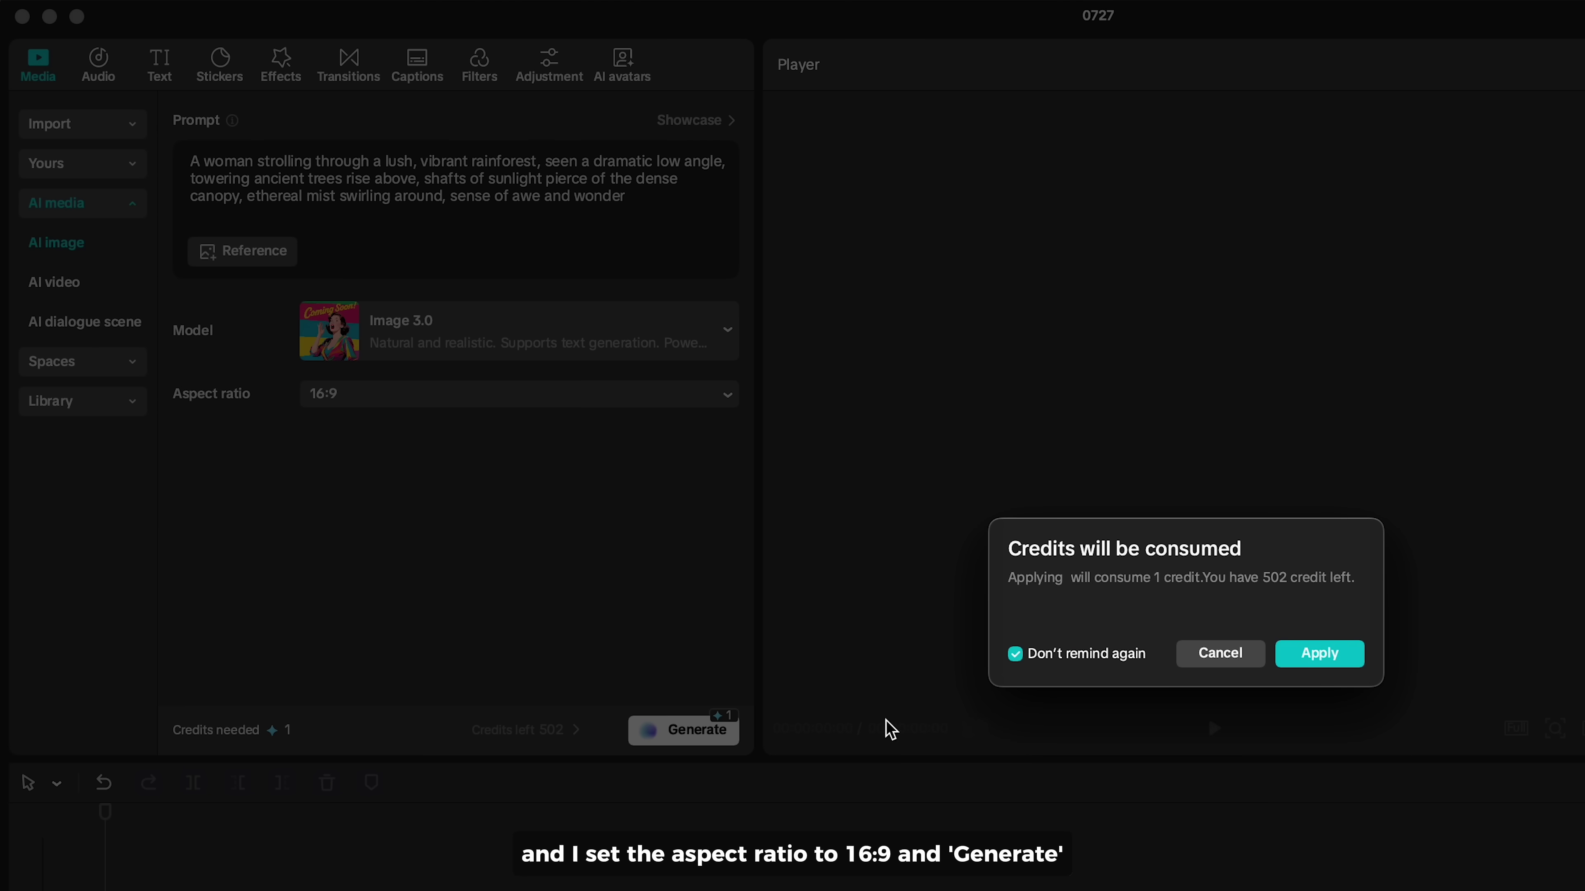
click(1319, 653)
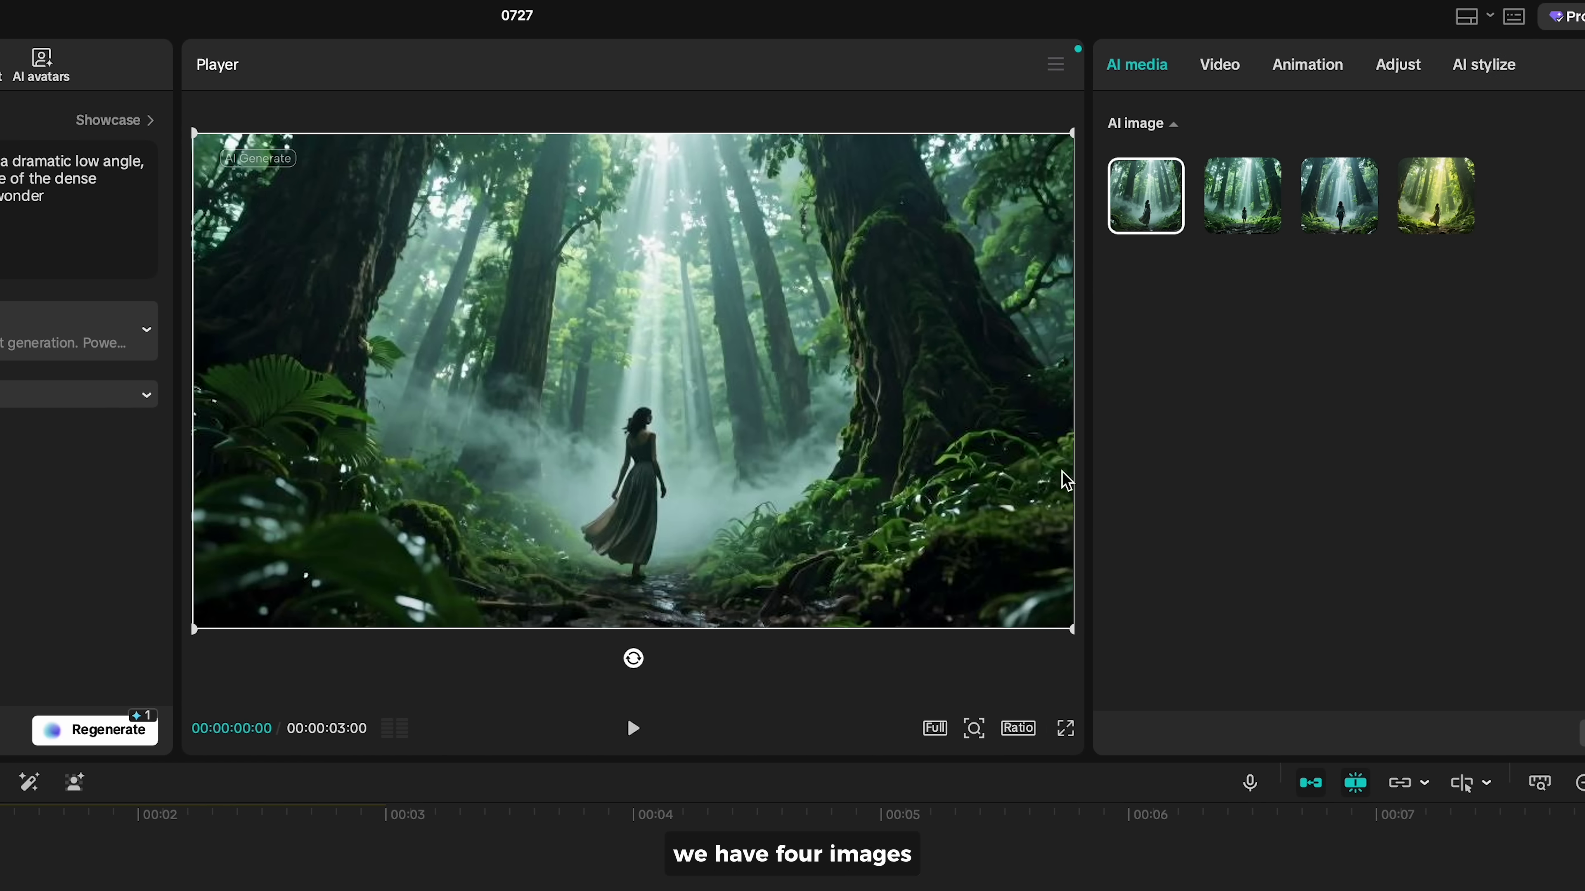
click(1238, 217)
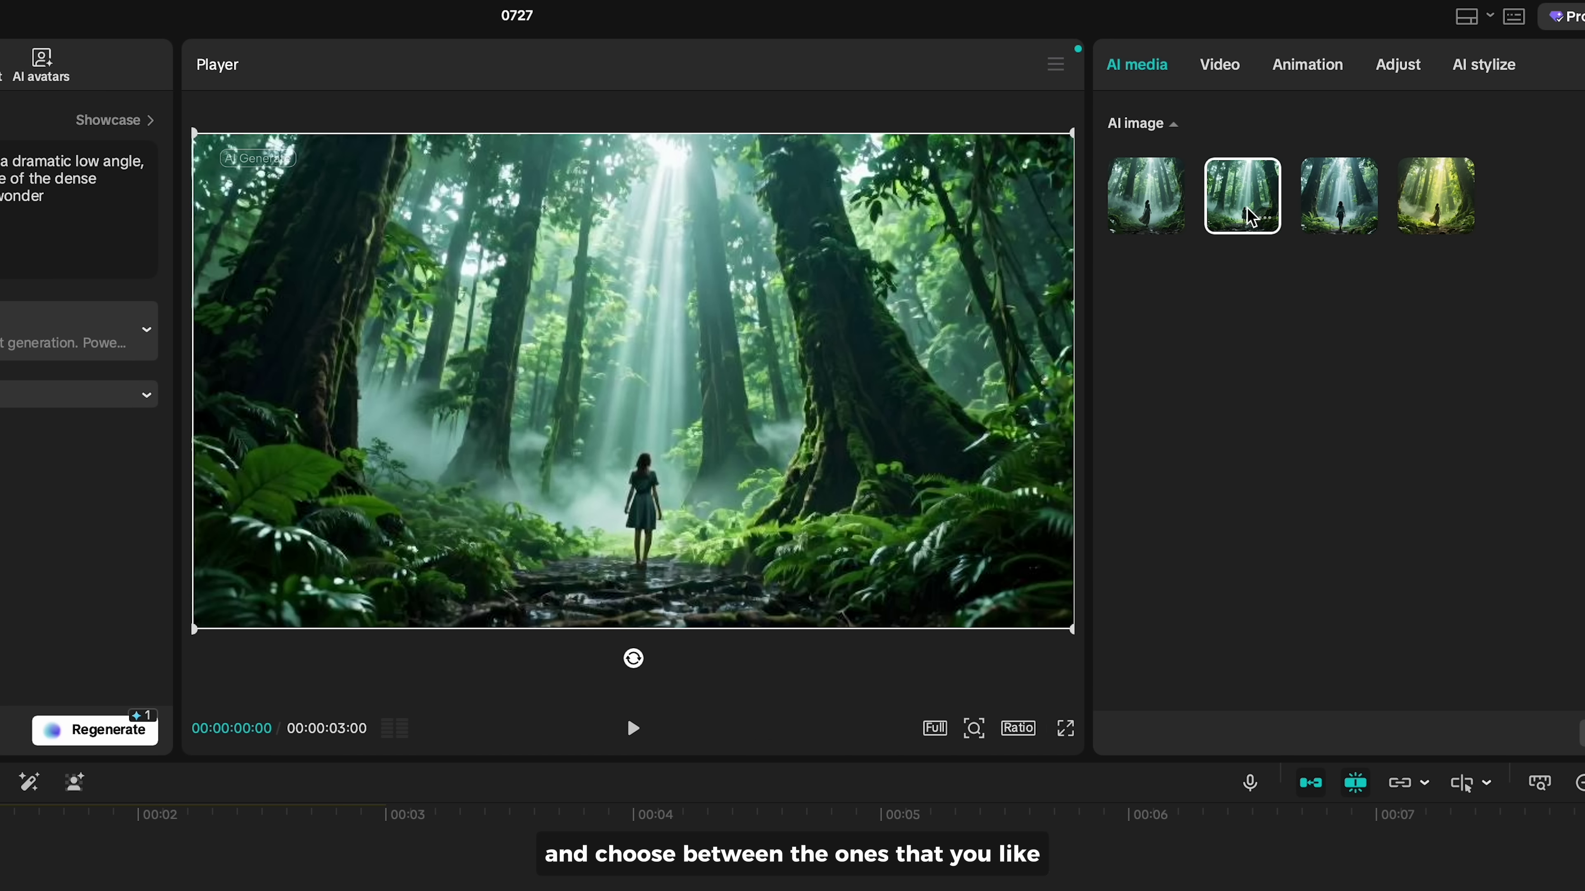
click(1346, 212)
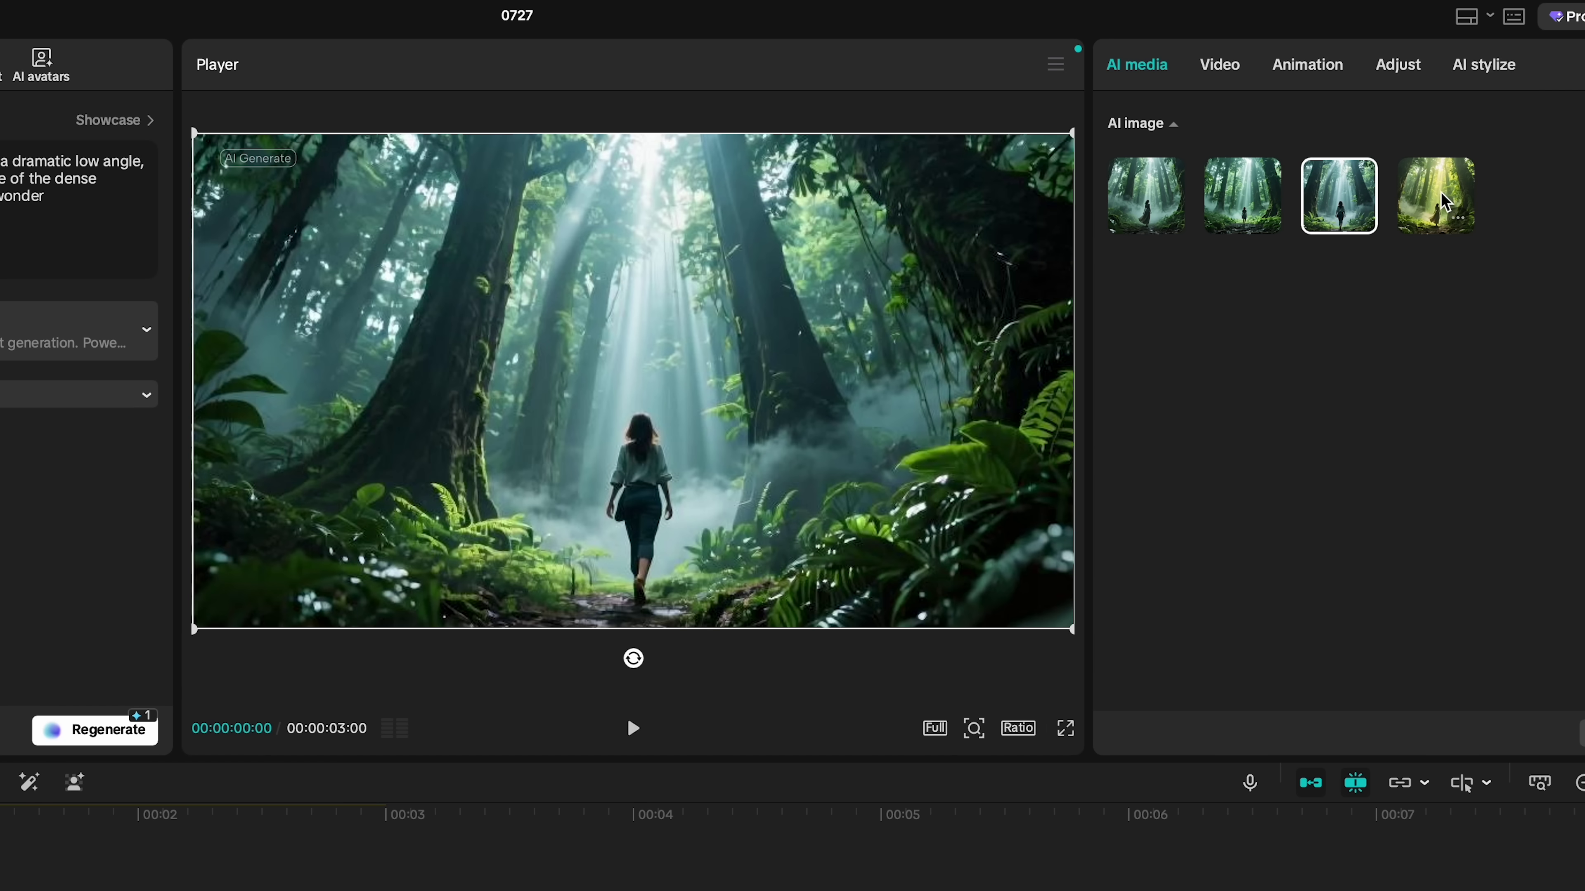
click(1445, 203)
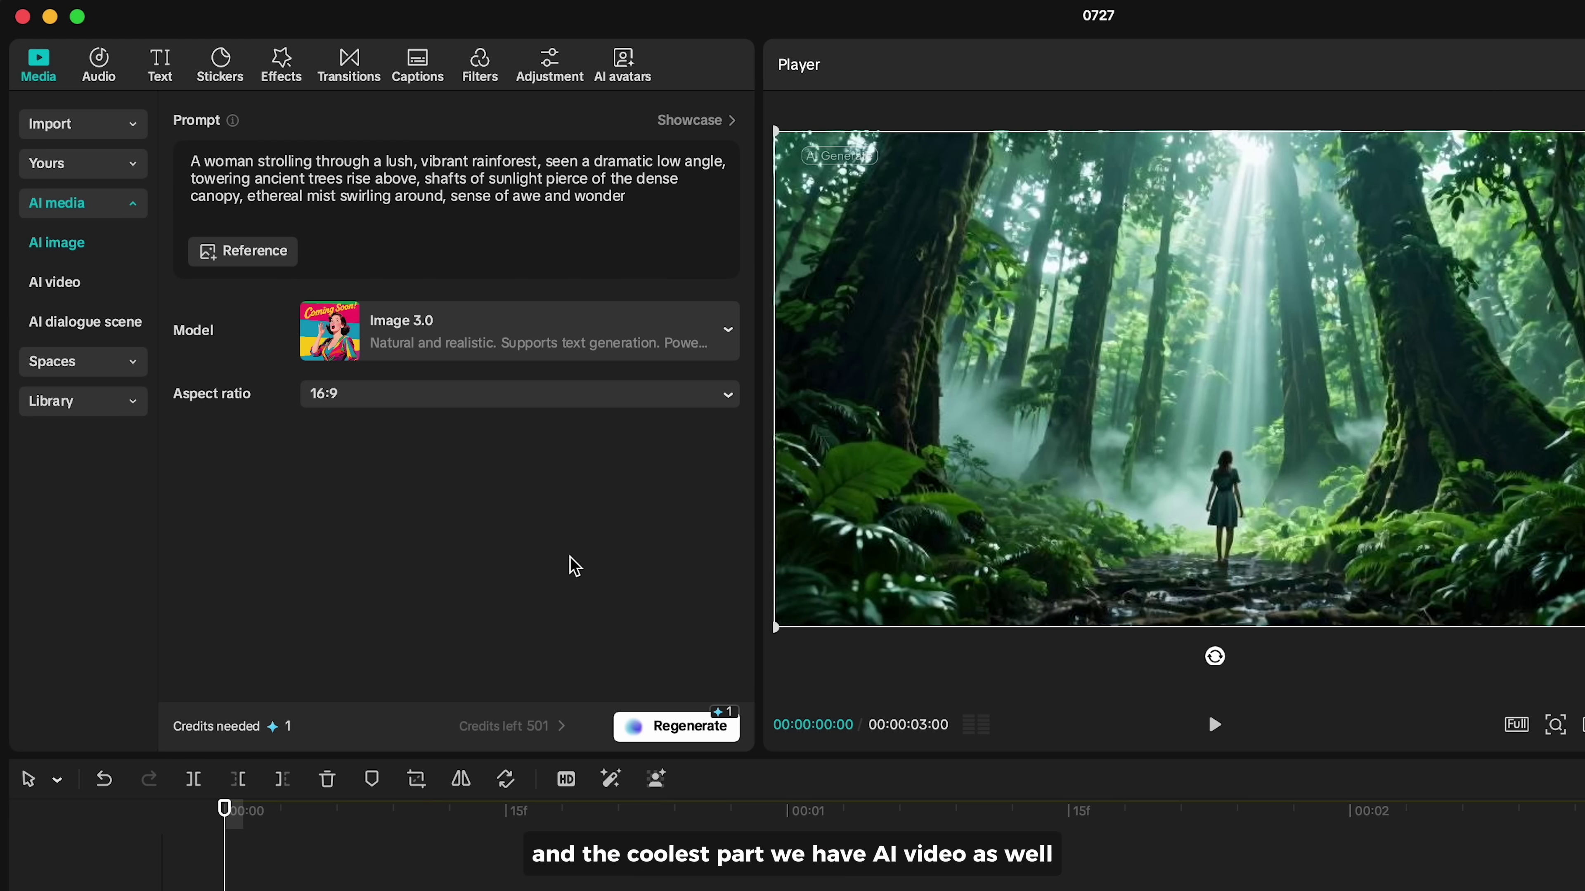
Step: In AI video, load Ethereal IMG.png and enter the prompt 'Man sits on a chair underwater, with golden koi fish swimming around him.'
click(128, 288)
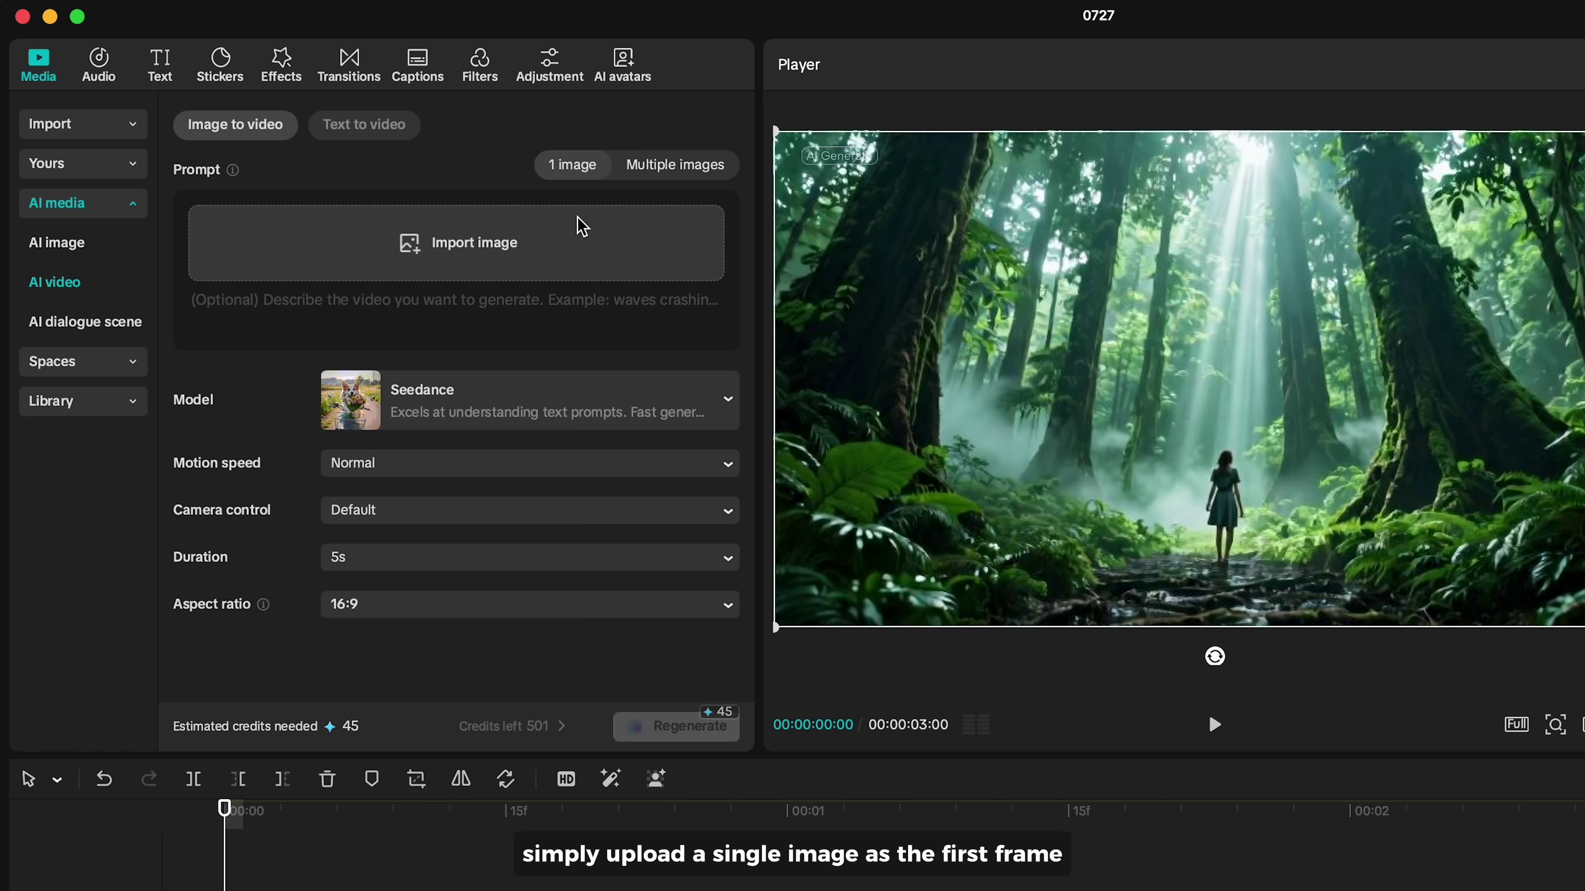
click(566, 237)
click(949, 404)
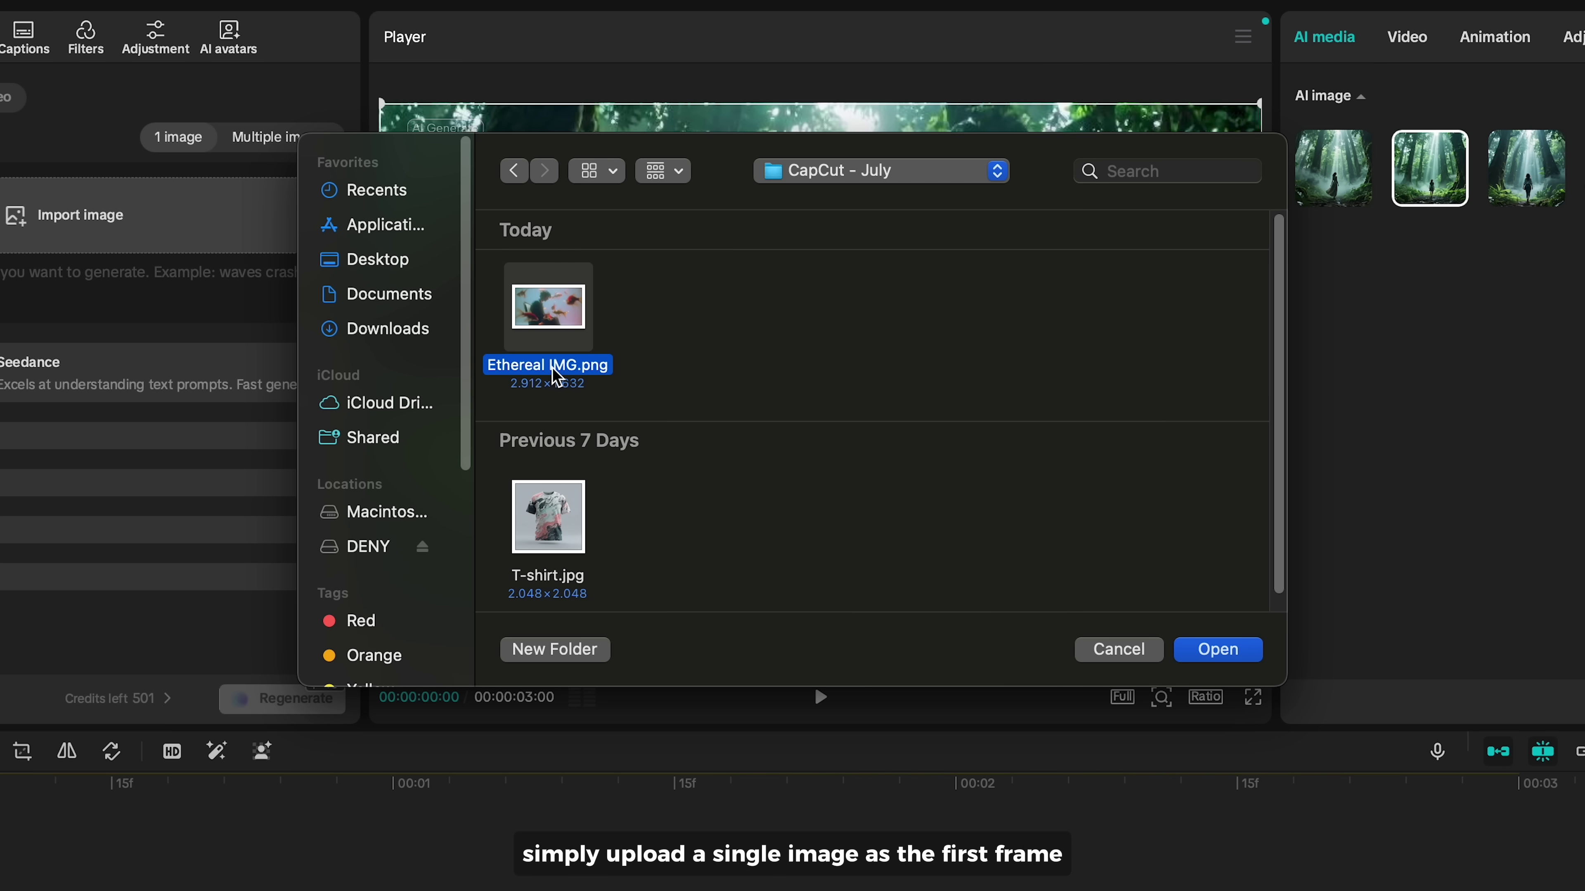
click(1578, 677)
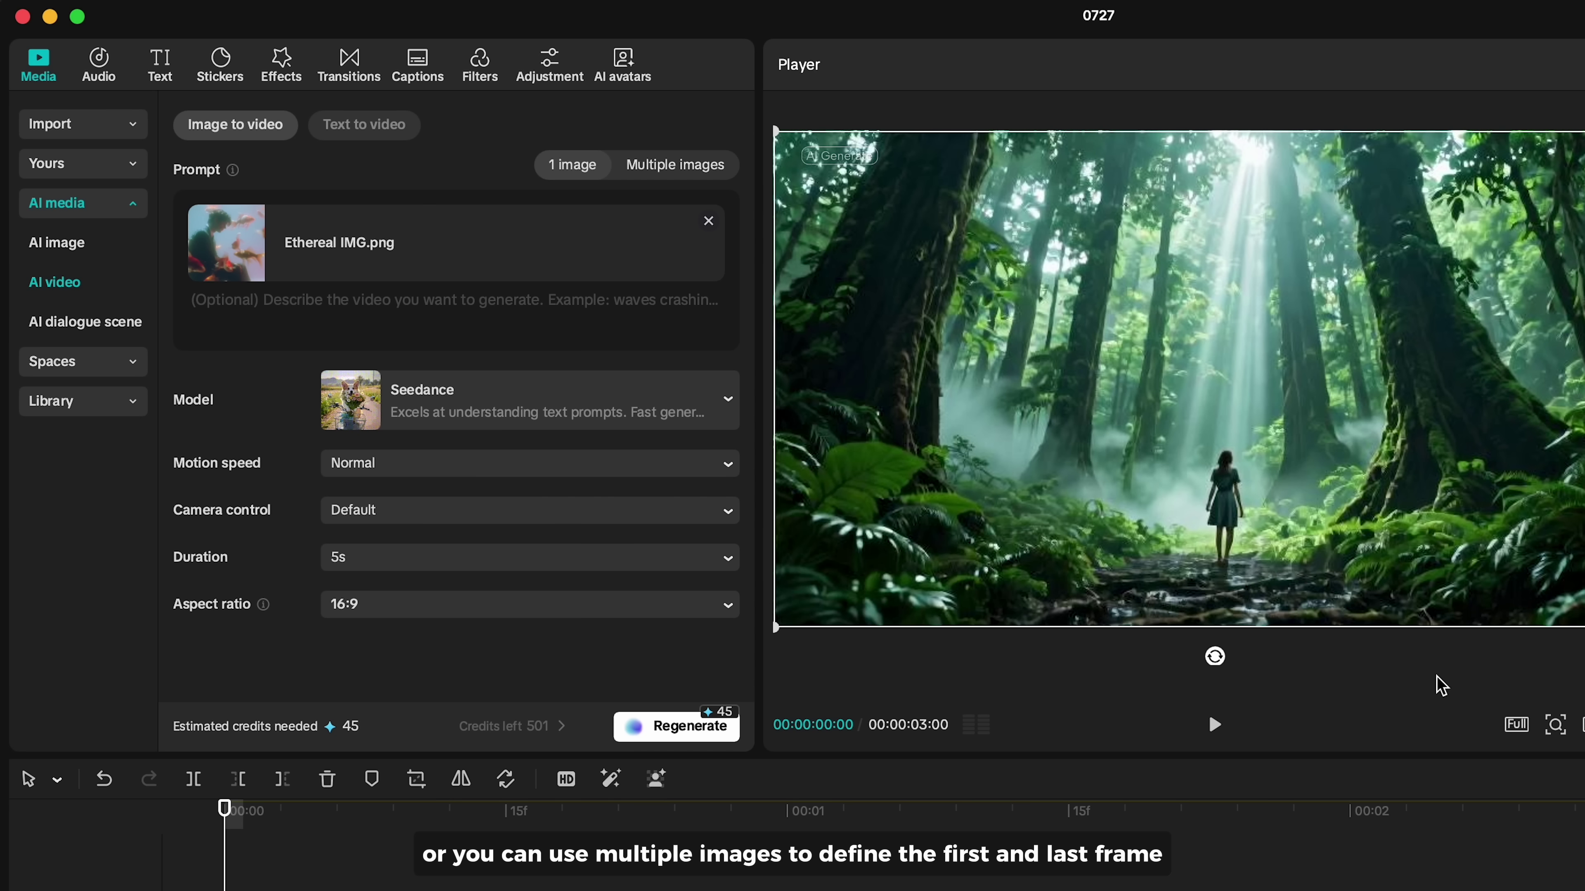
click(552, 316)
text(Man sits )
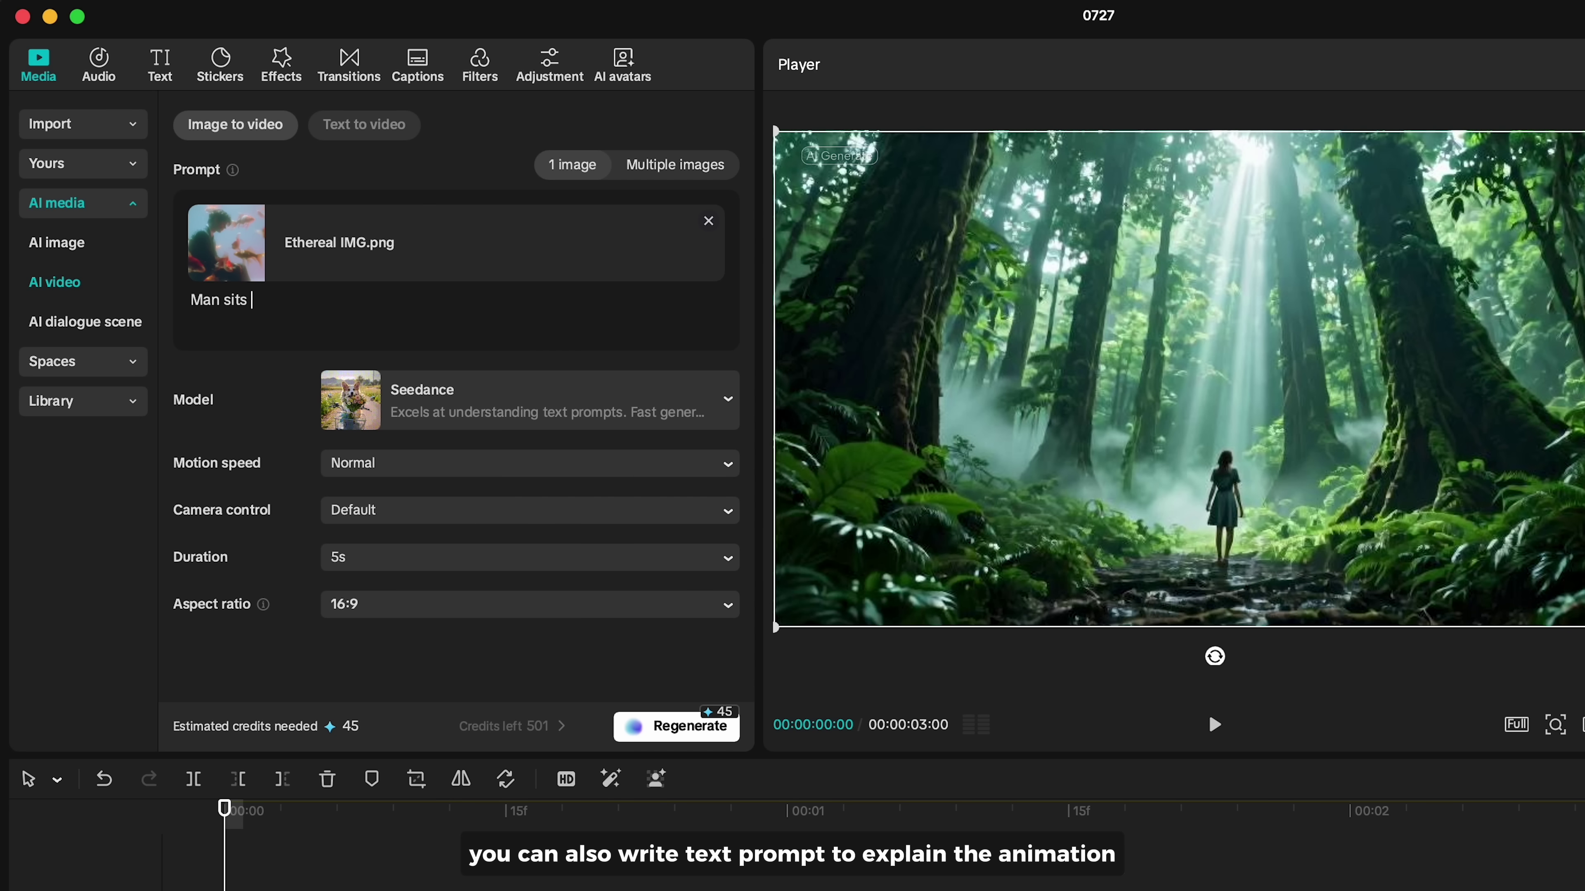
text(on a chair underwater, with golden koi)
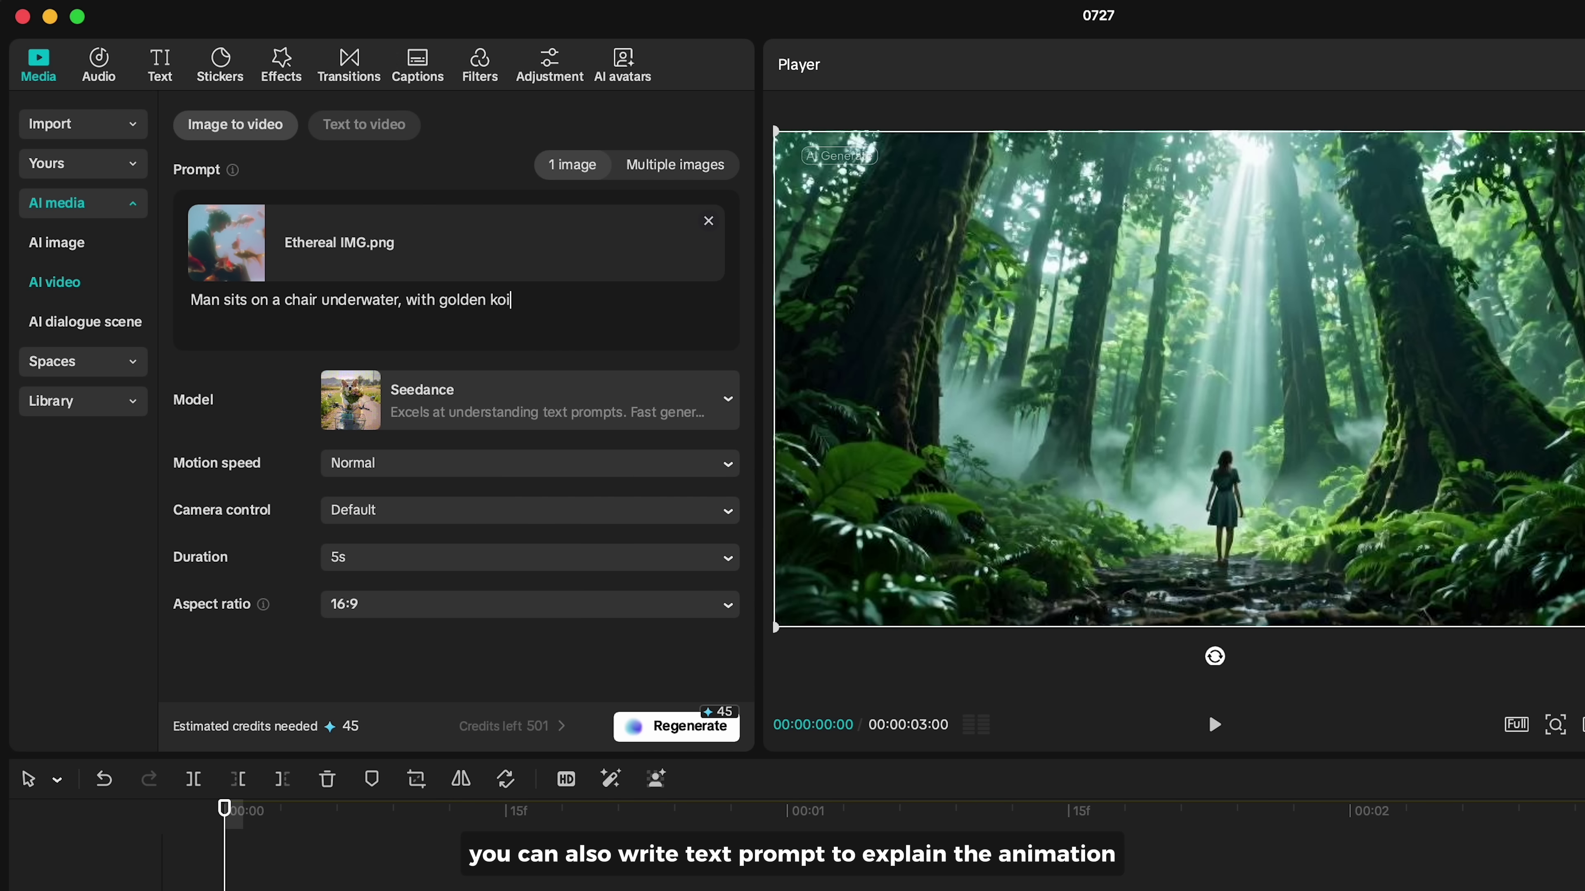
text( fish swimming around him.)
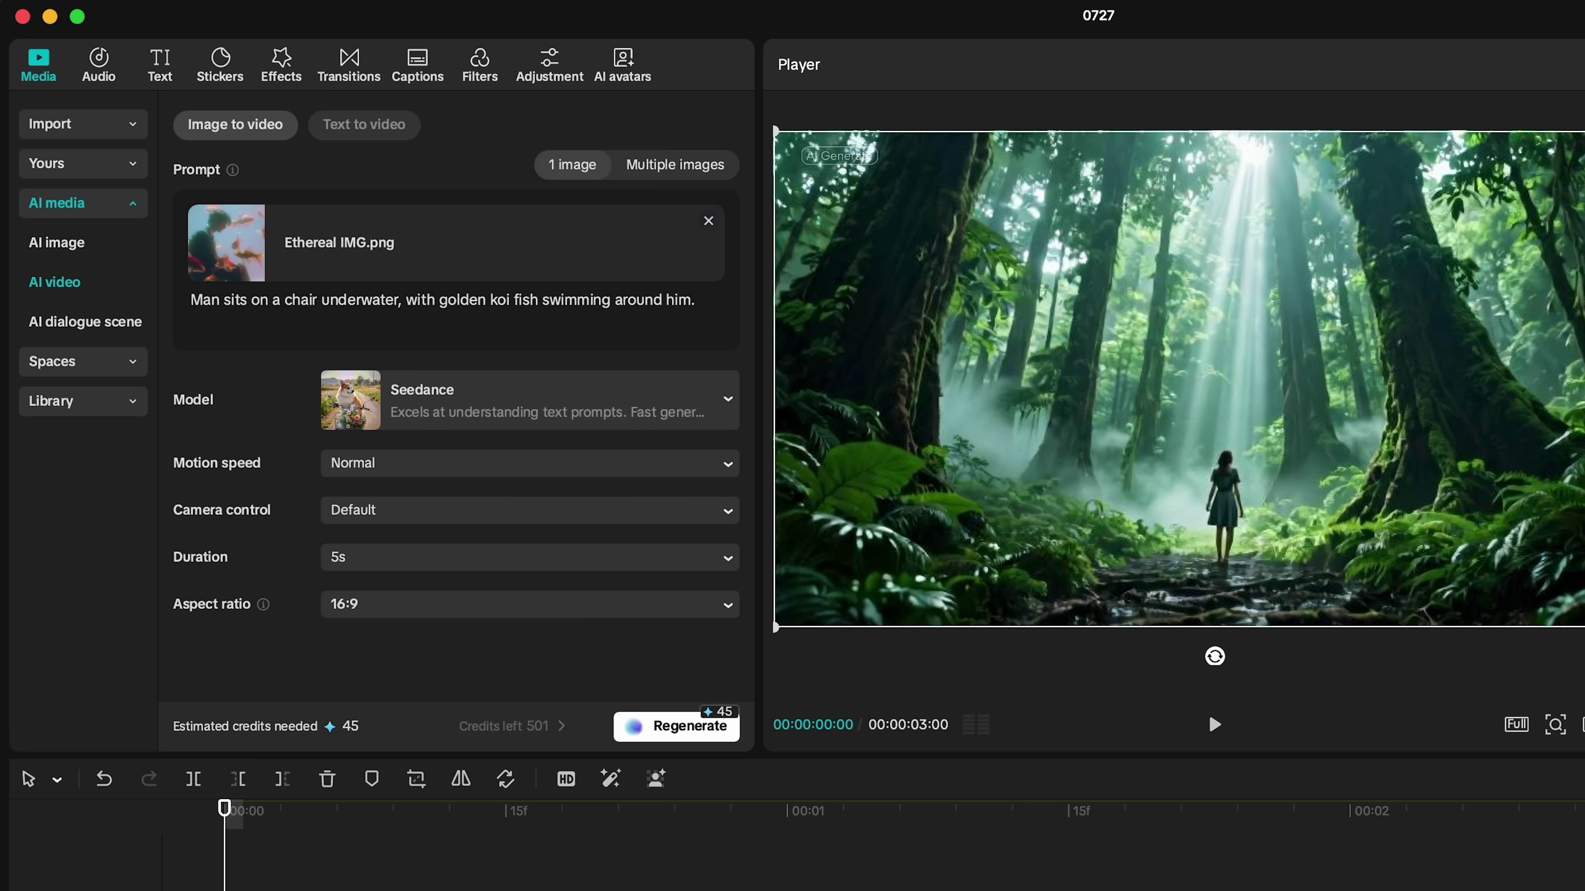
Step: Keep Seedance, Normal speed, Default camera, 5s and 16:9, then regenerate the video
click(585, 397)
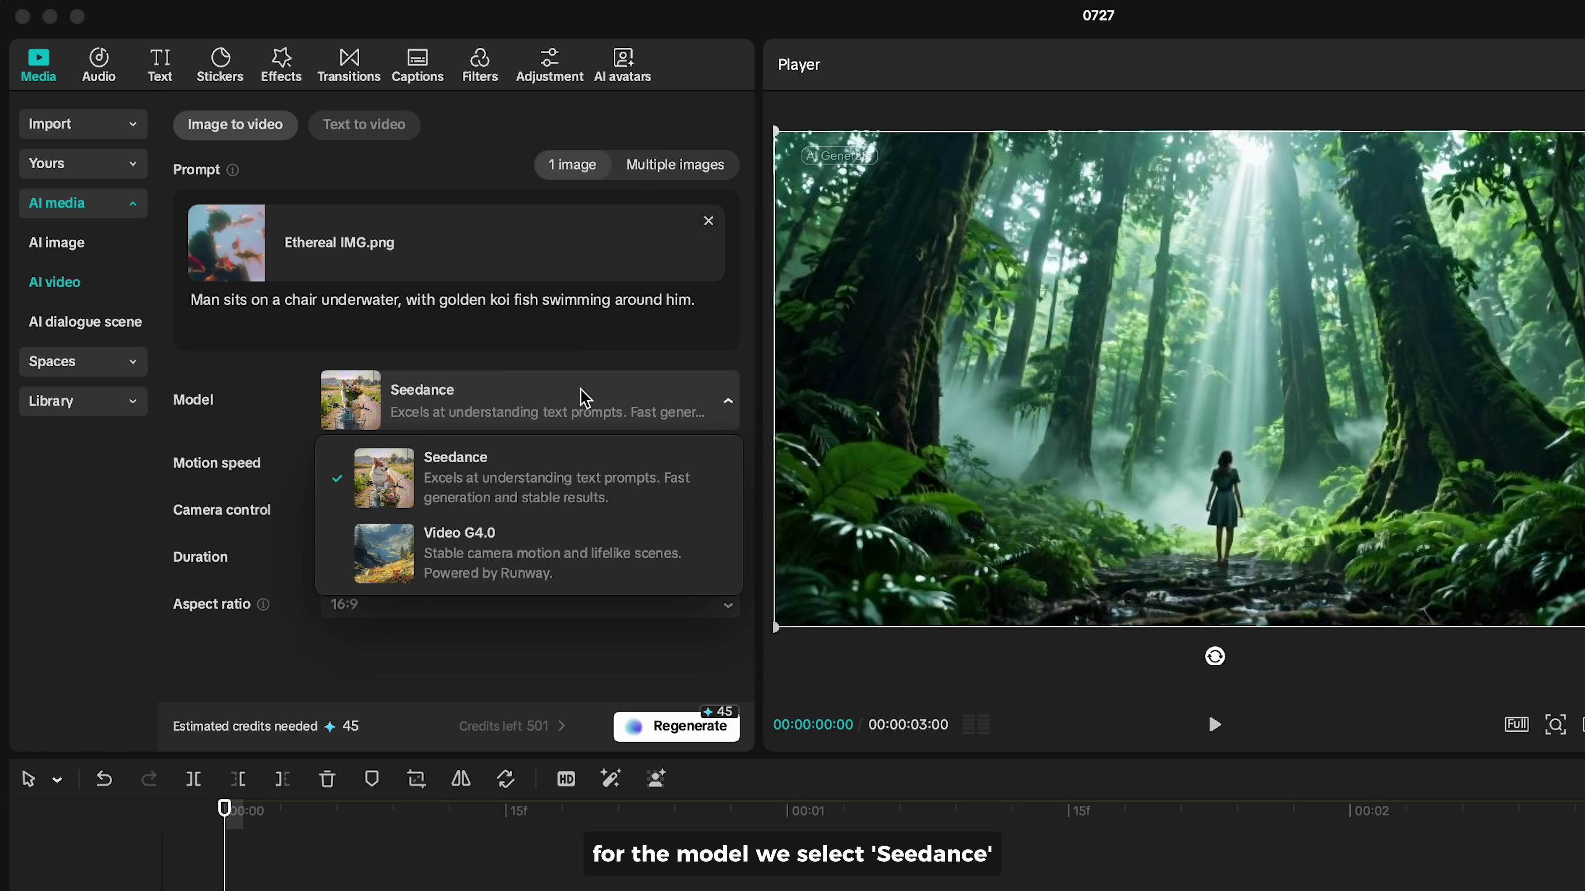
click(568, 494)
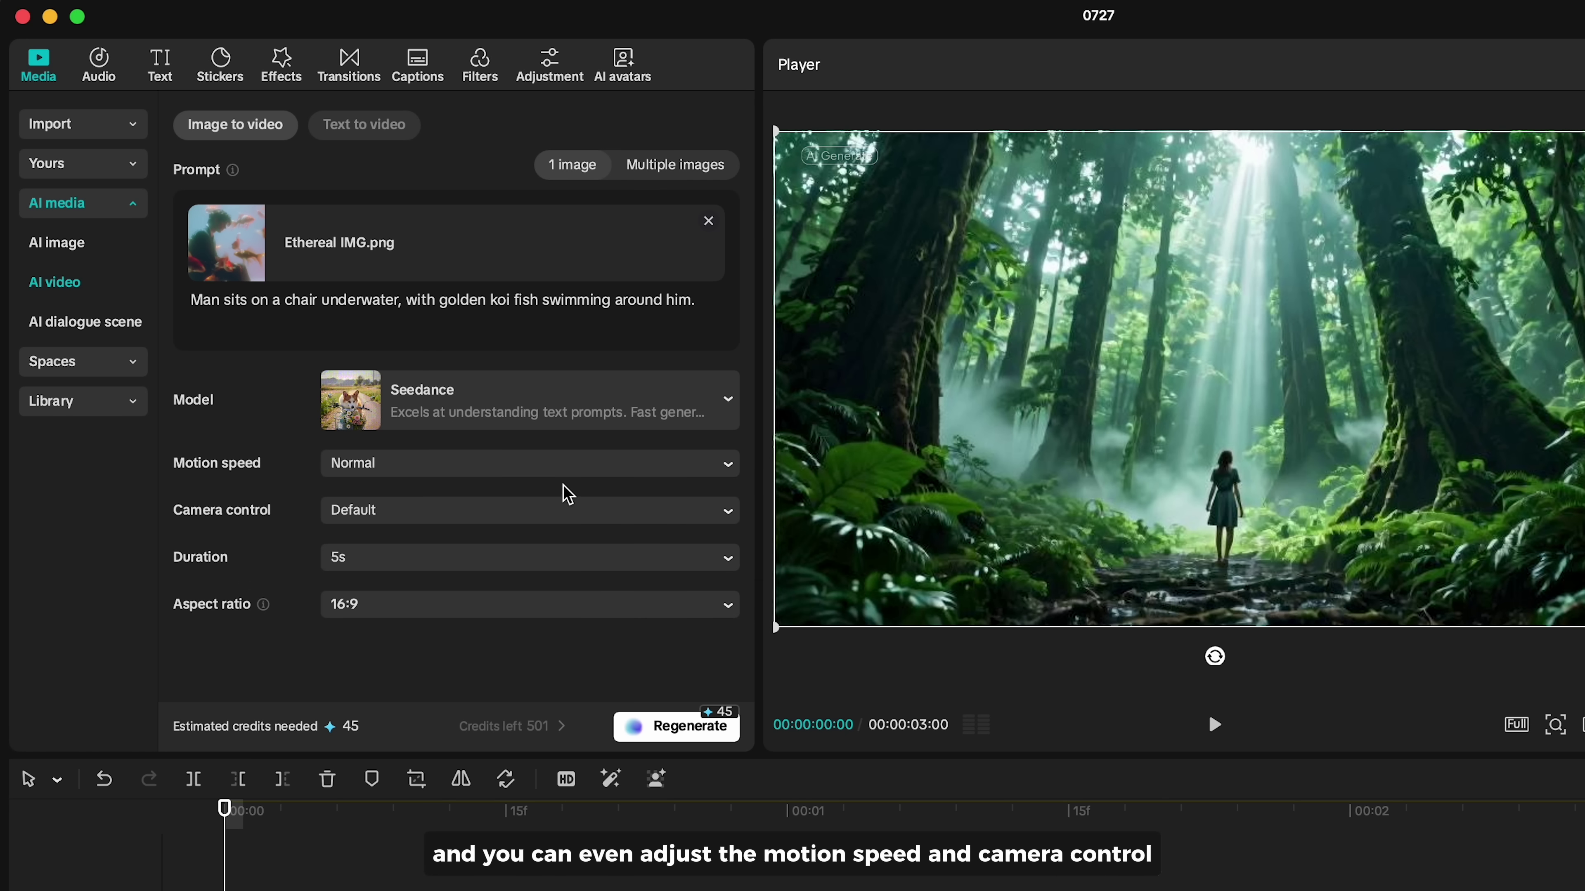
click(558, 477)
click(556, 503)
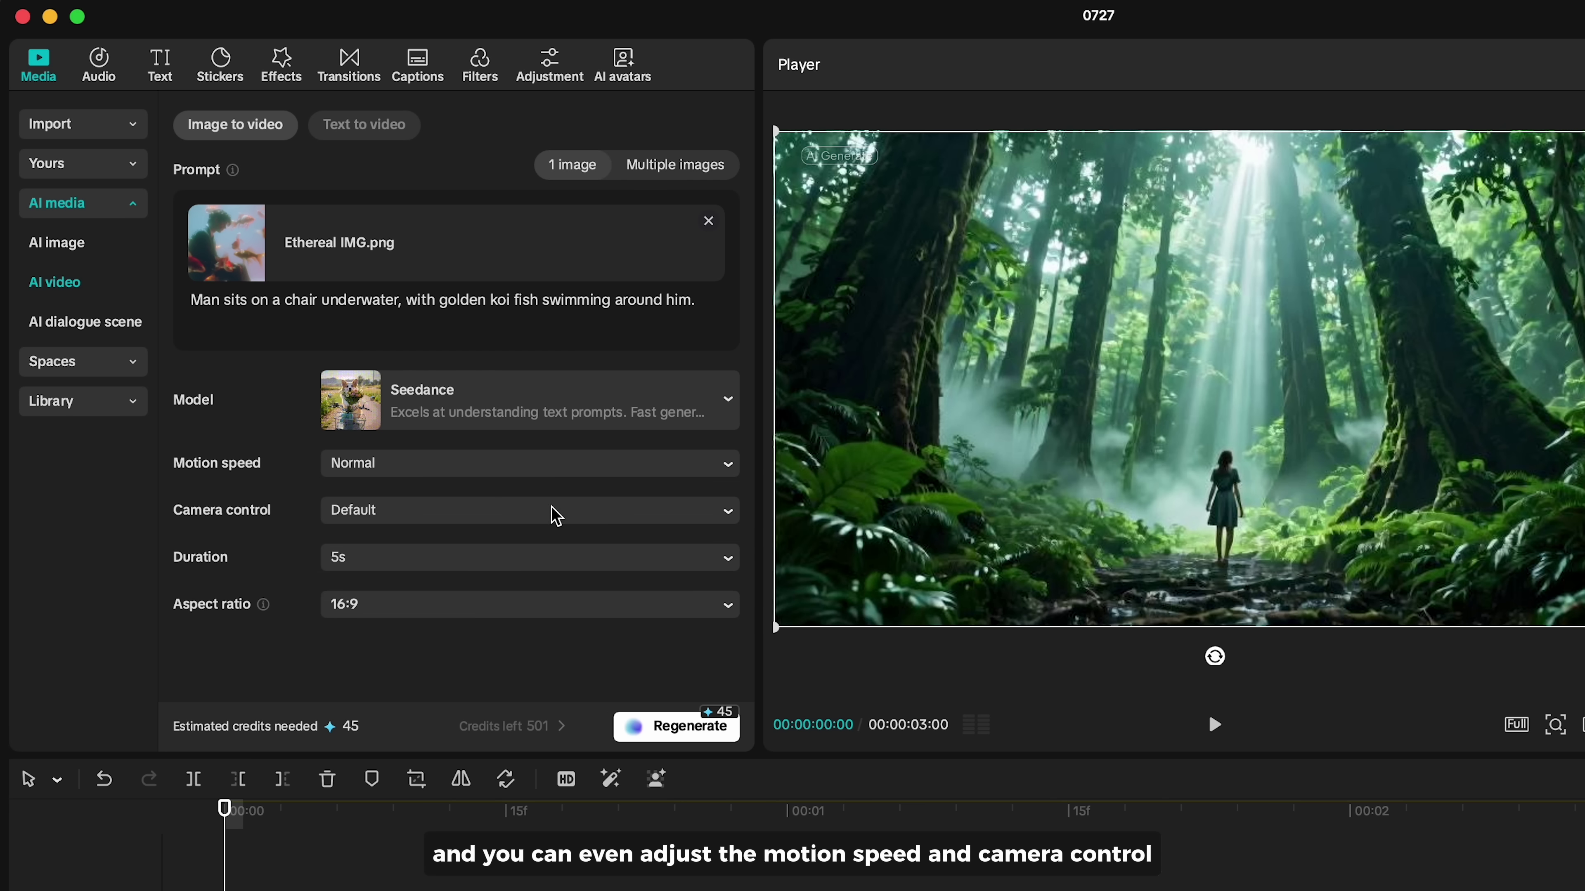
click(553, 526)
click(554, 555)
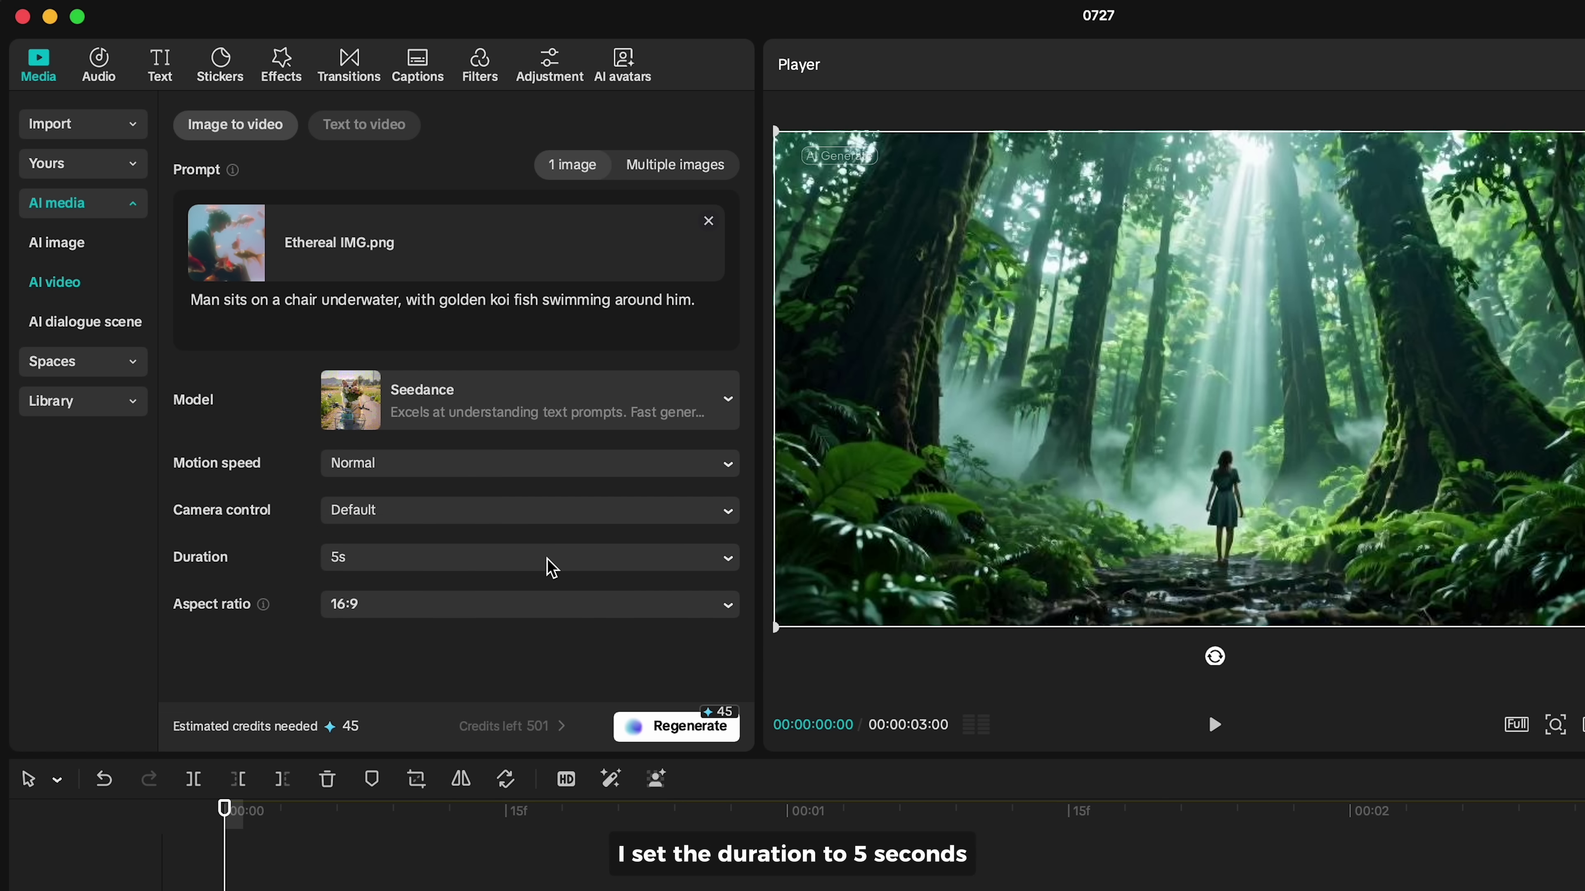
click(547, 562)
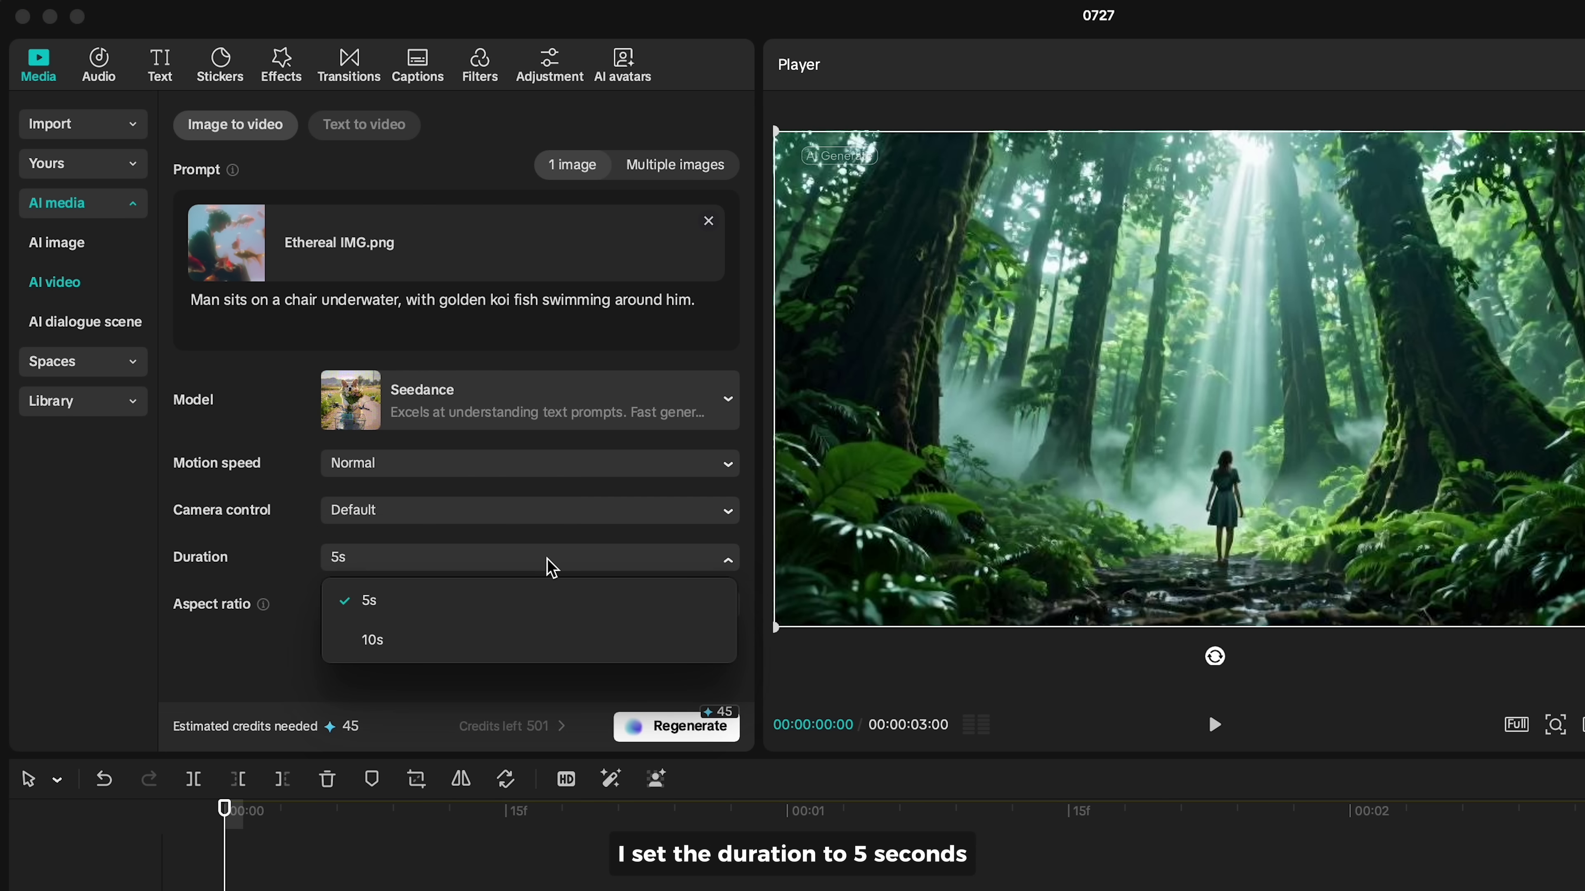
click(544, 608)
click(531, 611)
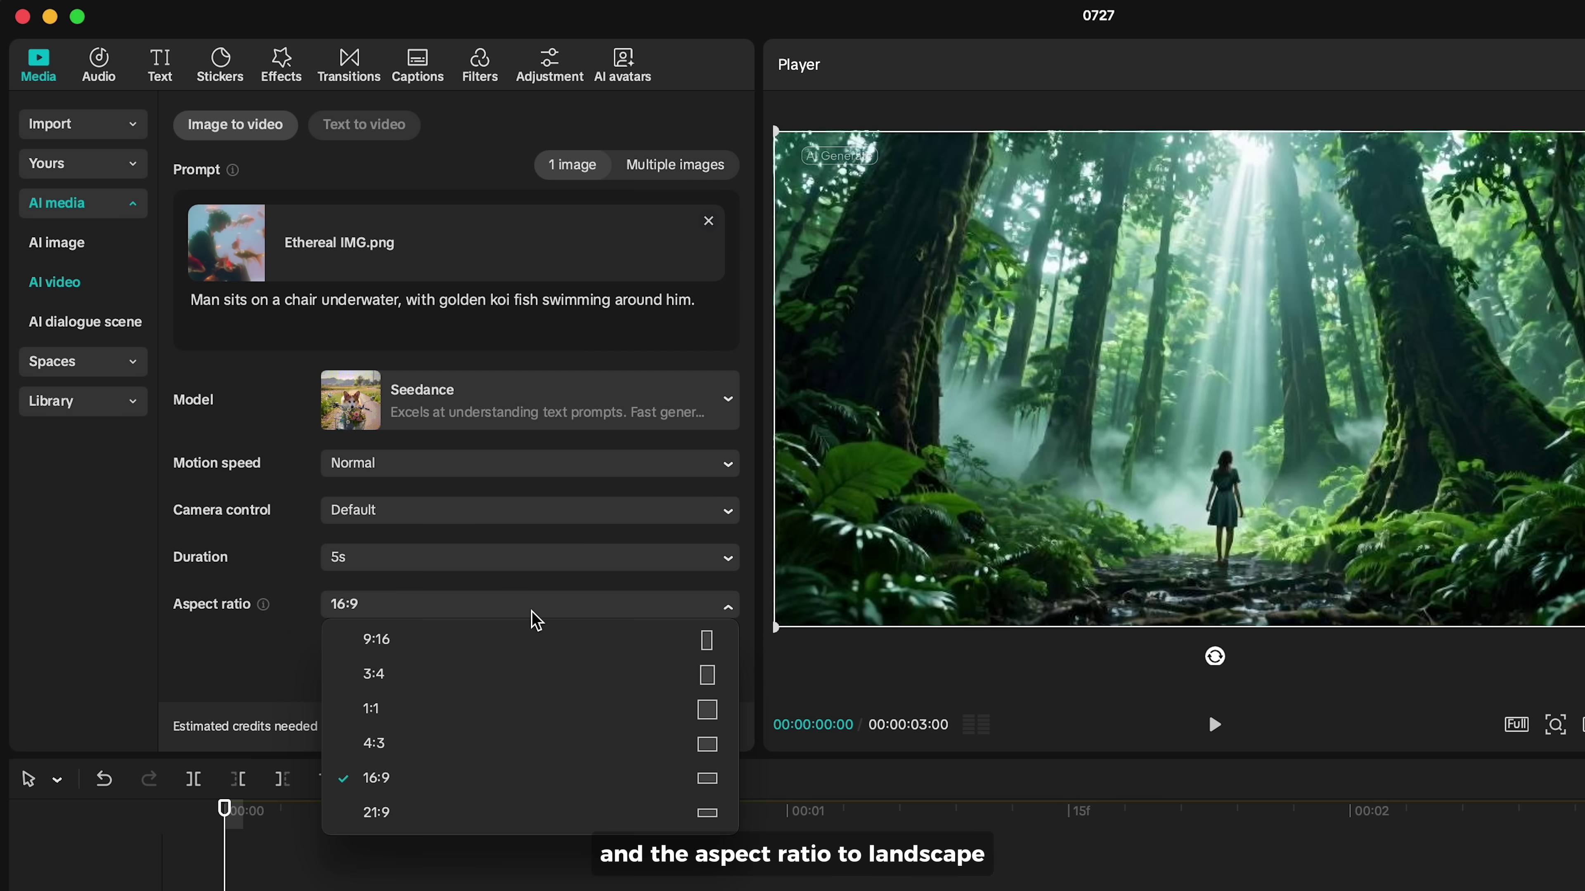
click(519, 774)
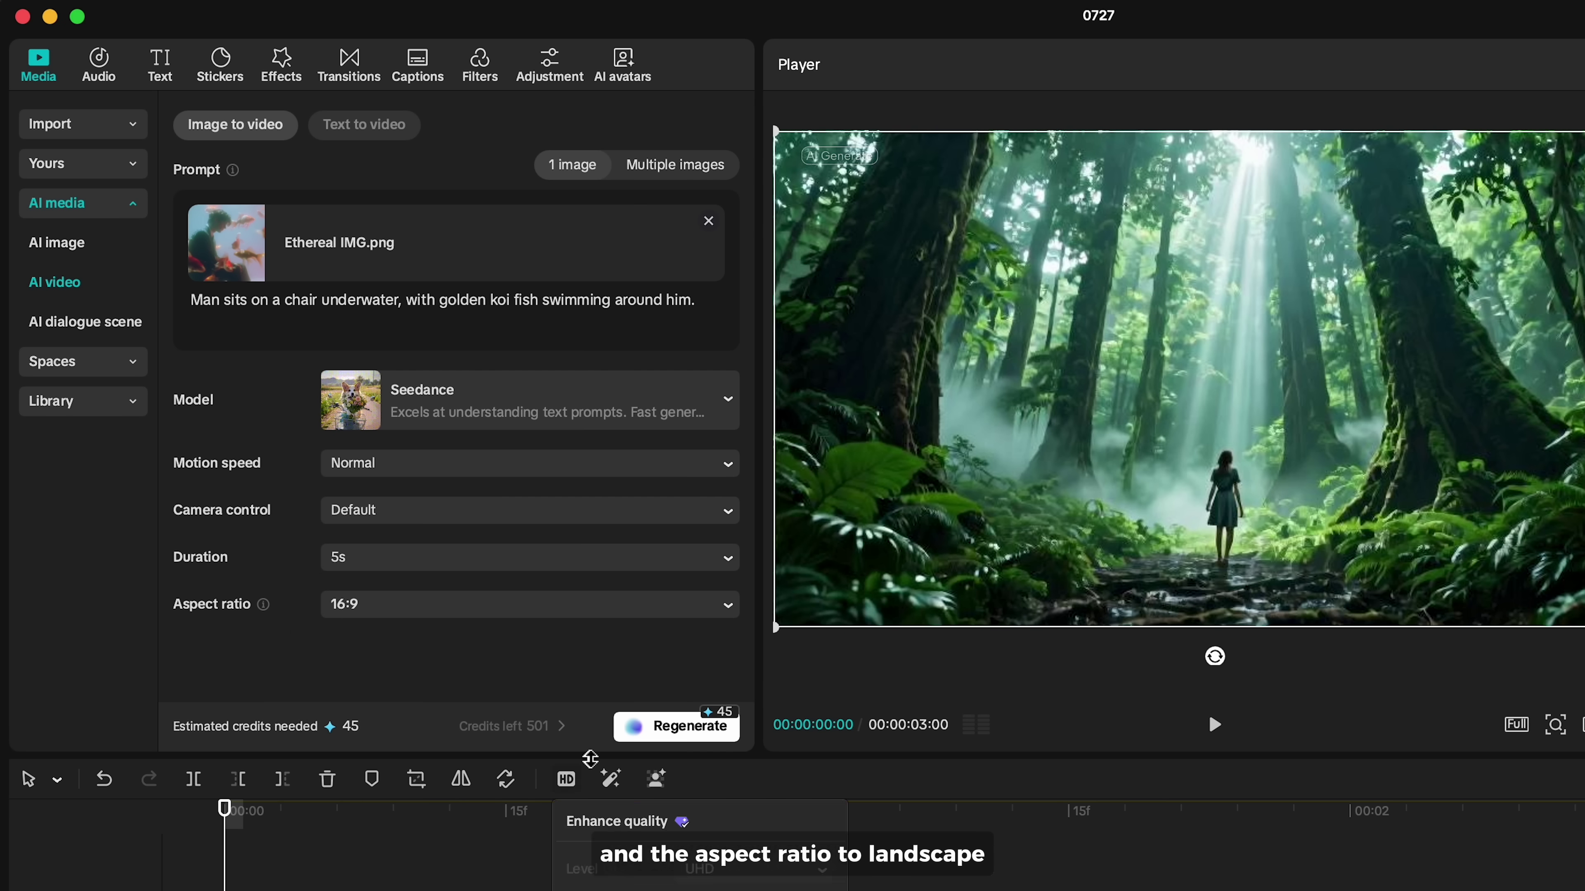
click(640, 730)
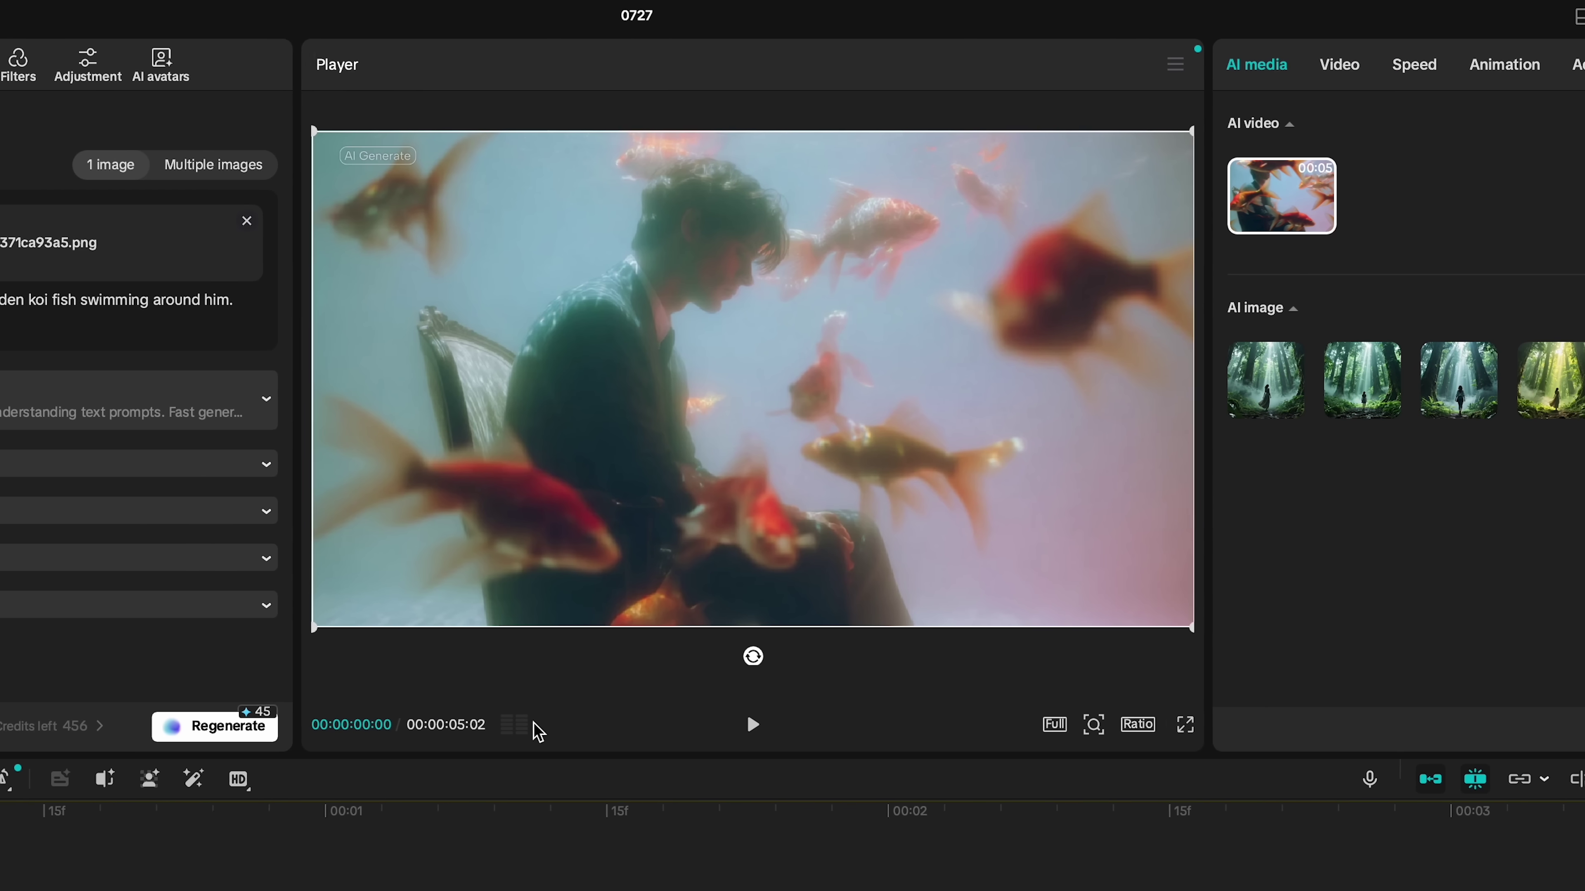
Step: Play the 5-second koi fish clip in the Player
click(899, 725)
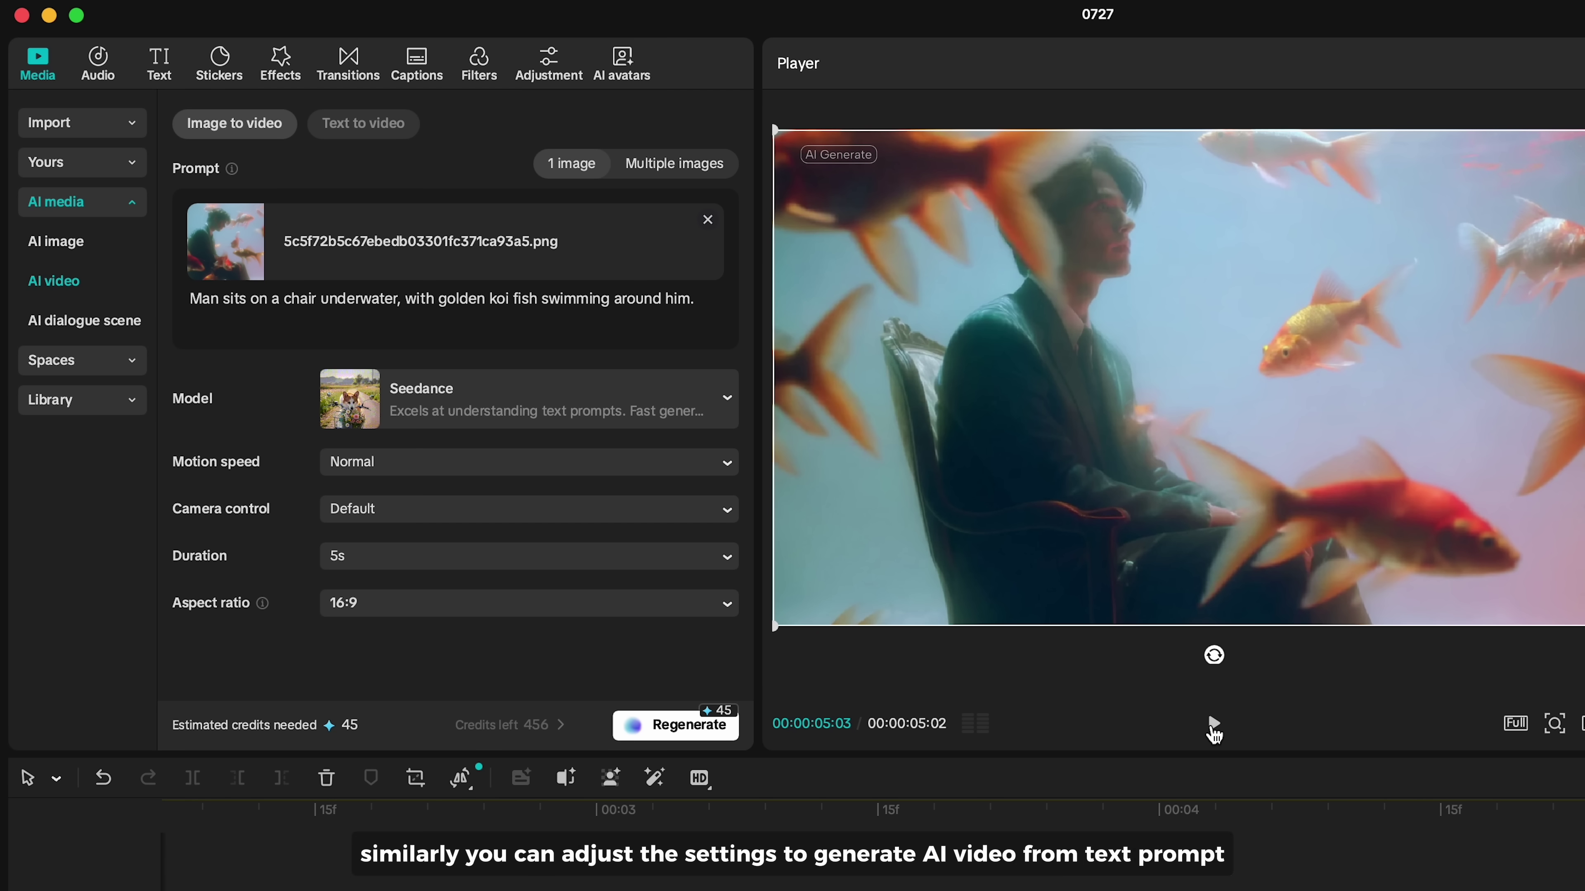
Step: In Text to video, replace the prompt with 'A quite ordinary magic.', keep Seedance, and regenerate
click(402, 128)
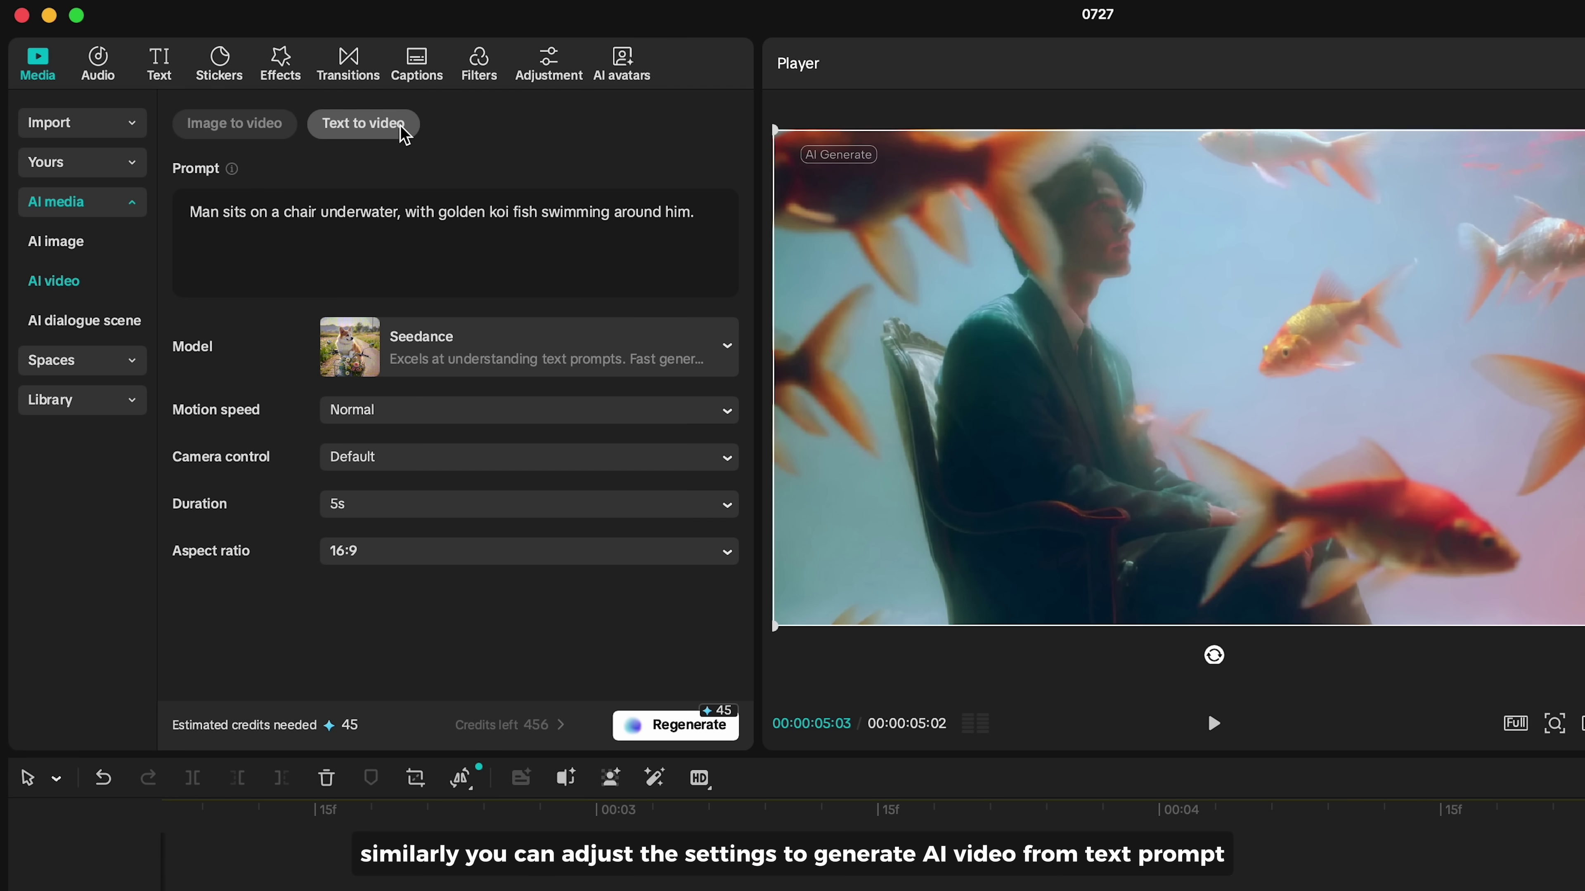
key(super+a)
text(A quite)
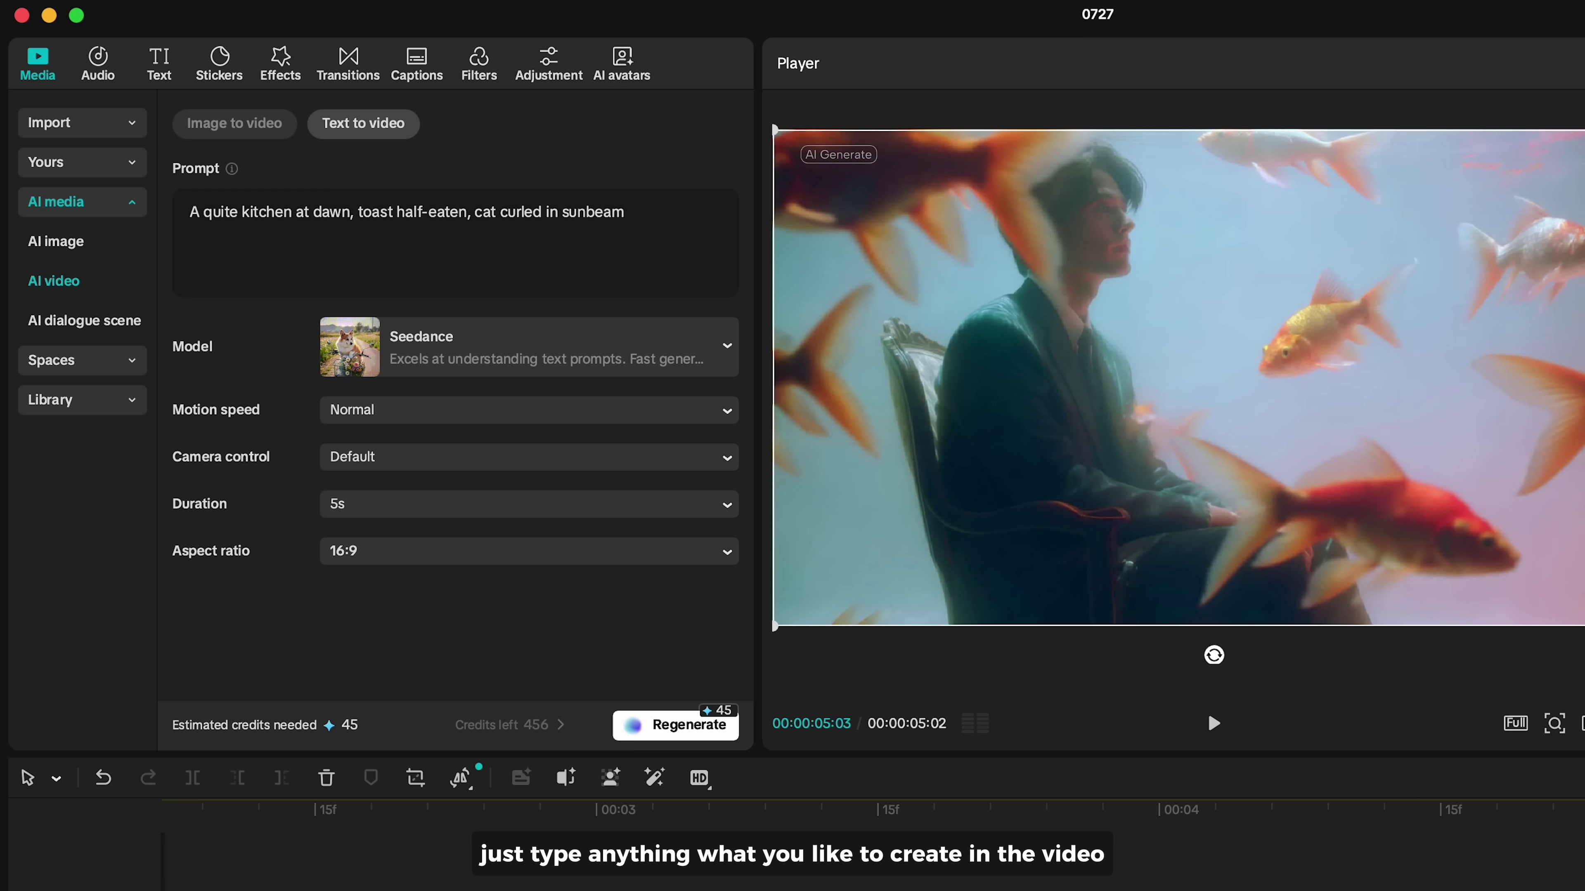
text( ordinary magic.)
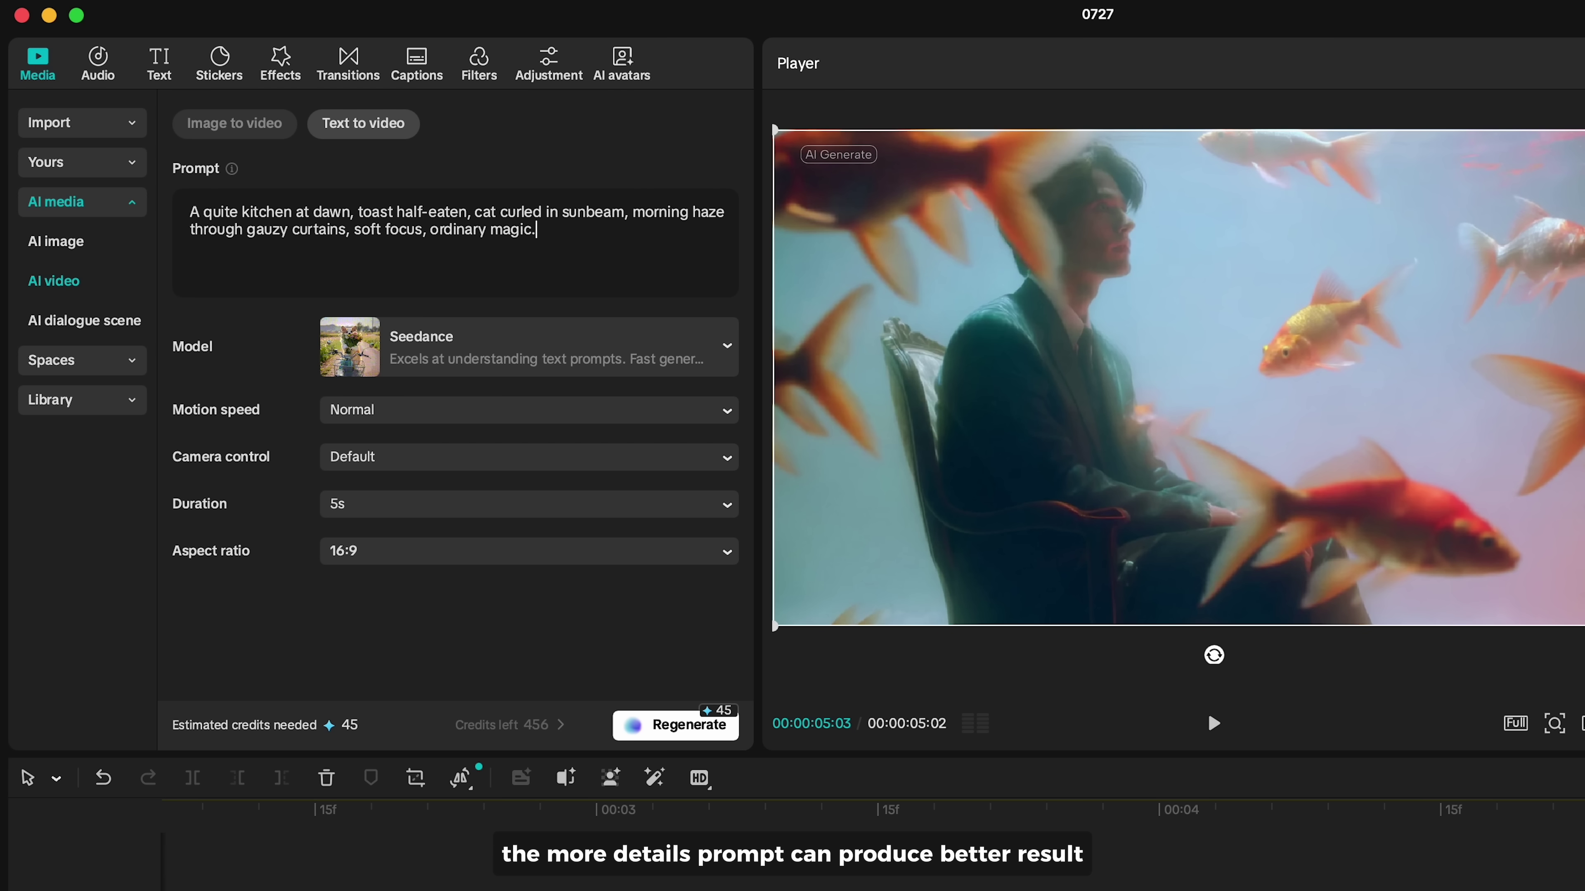
click(478, 338)
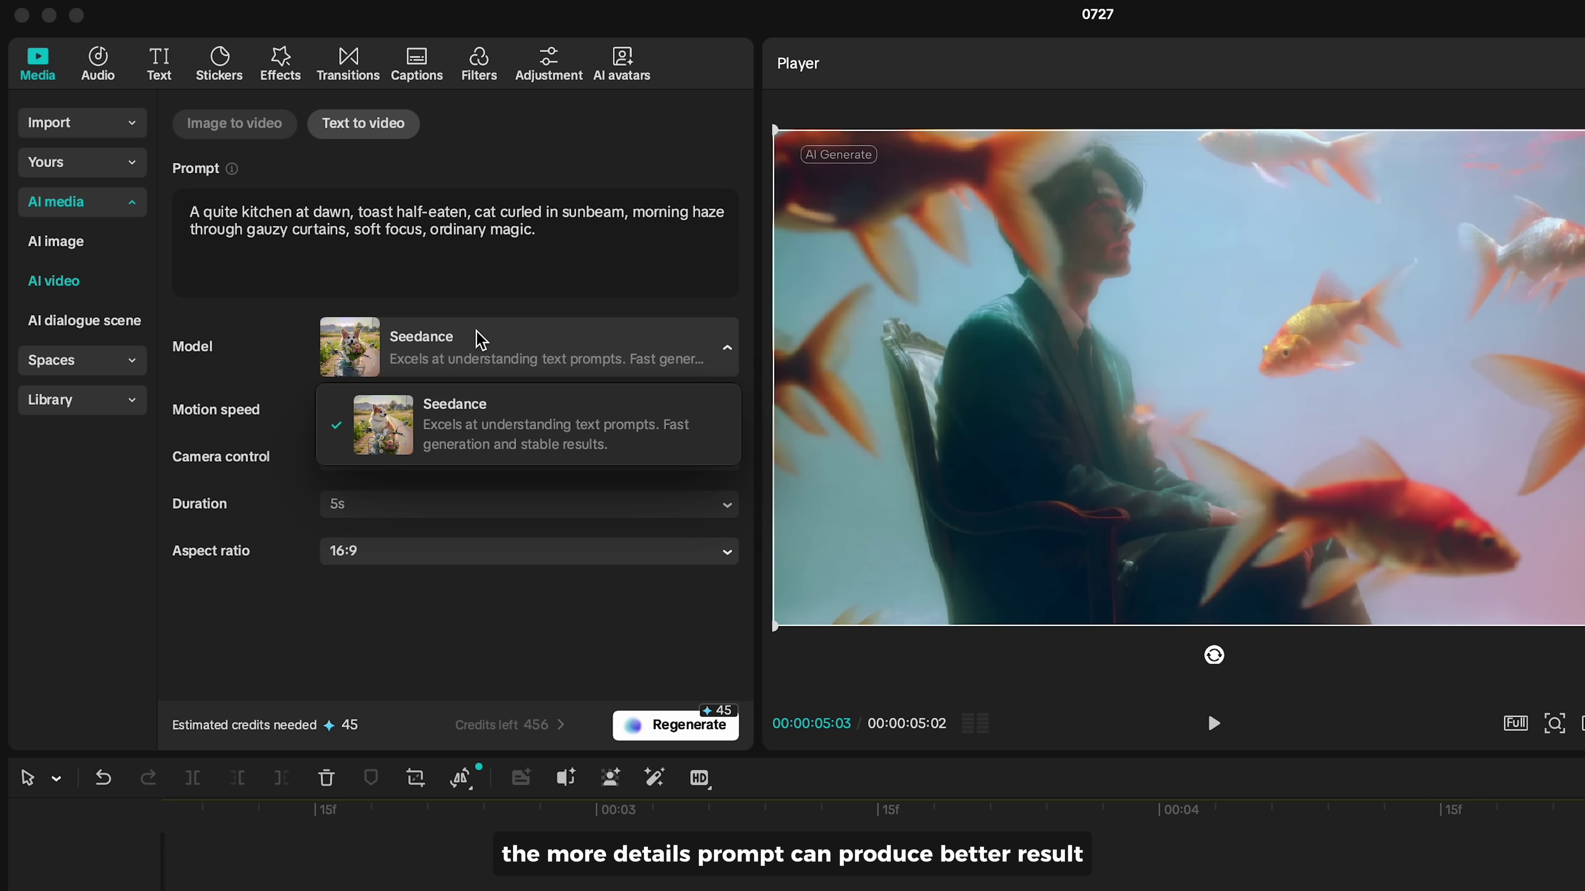
click(484, 412)
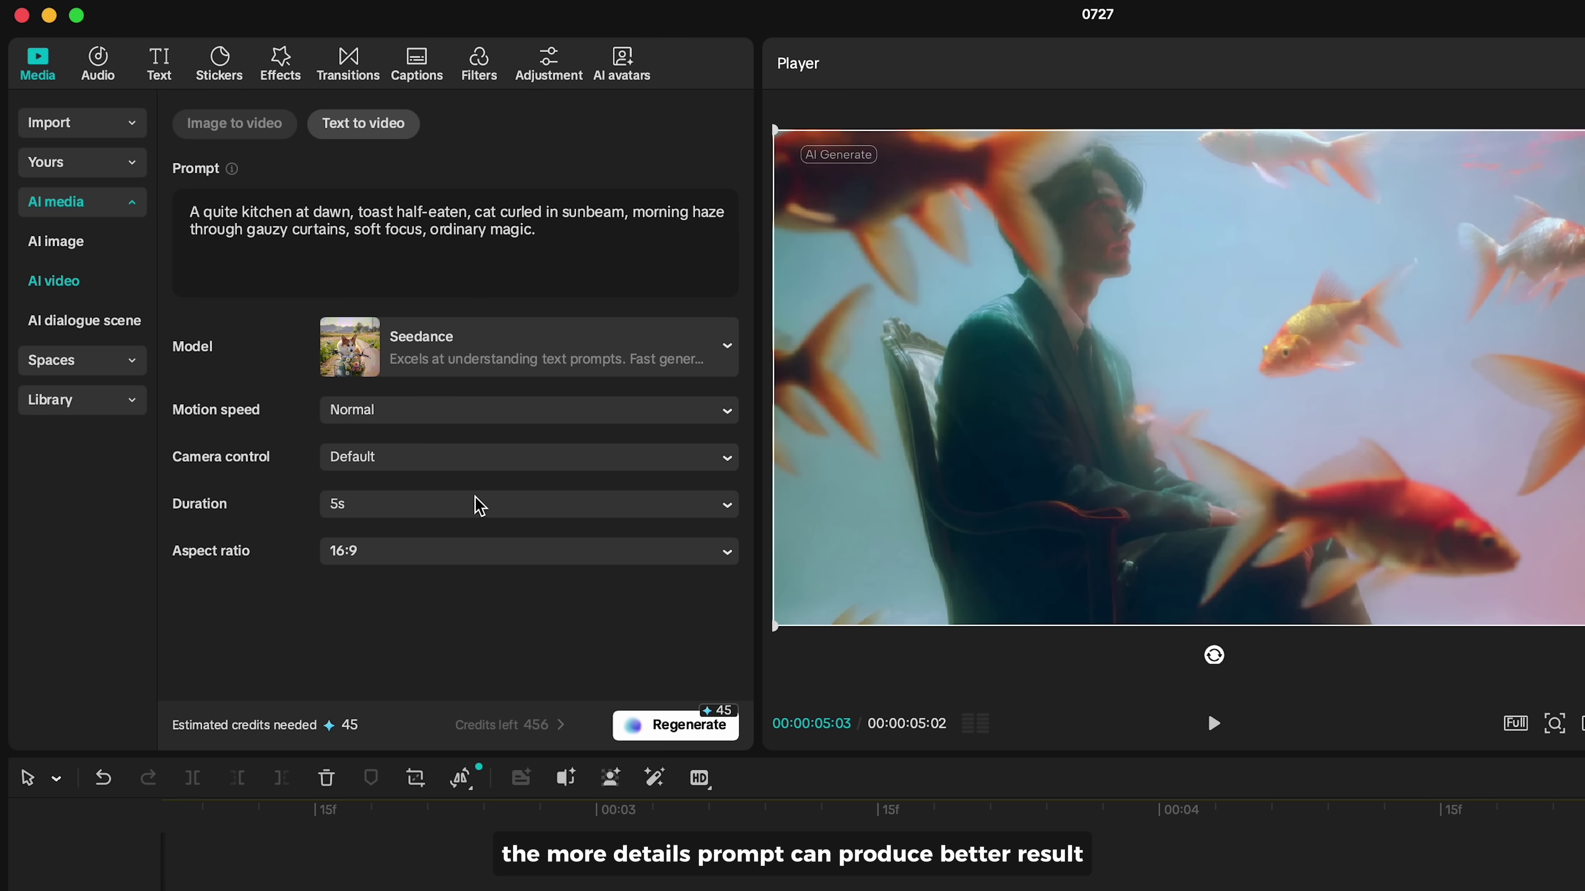
click(657, 731)
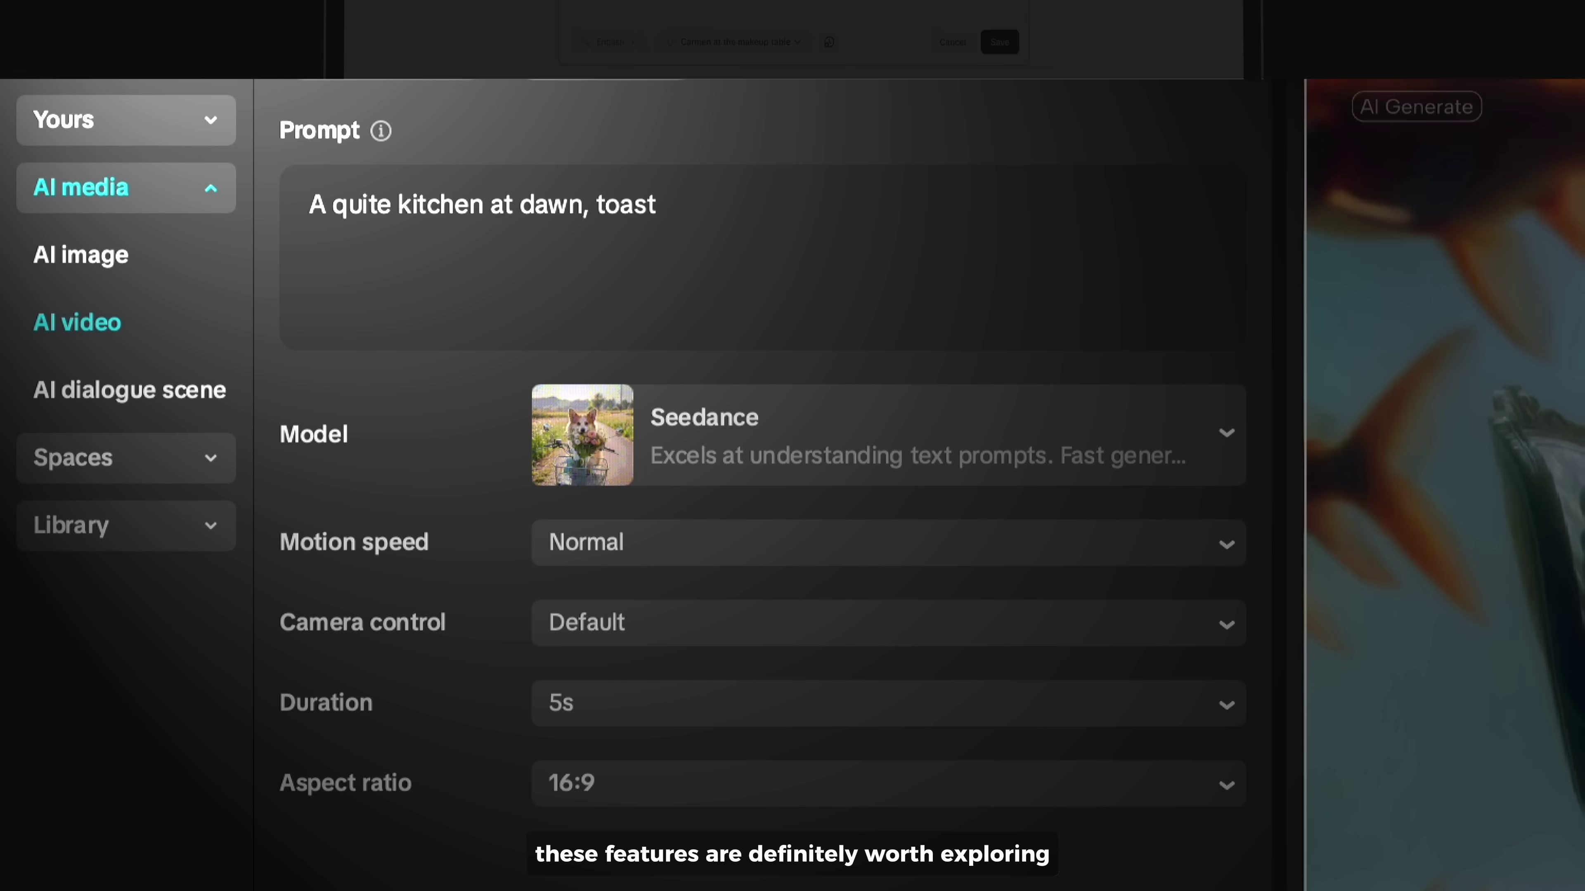
text(half-eaten, cat curled in sunbeam, morning haze through gauz)
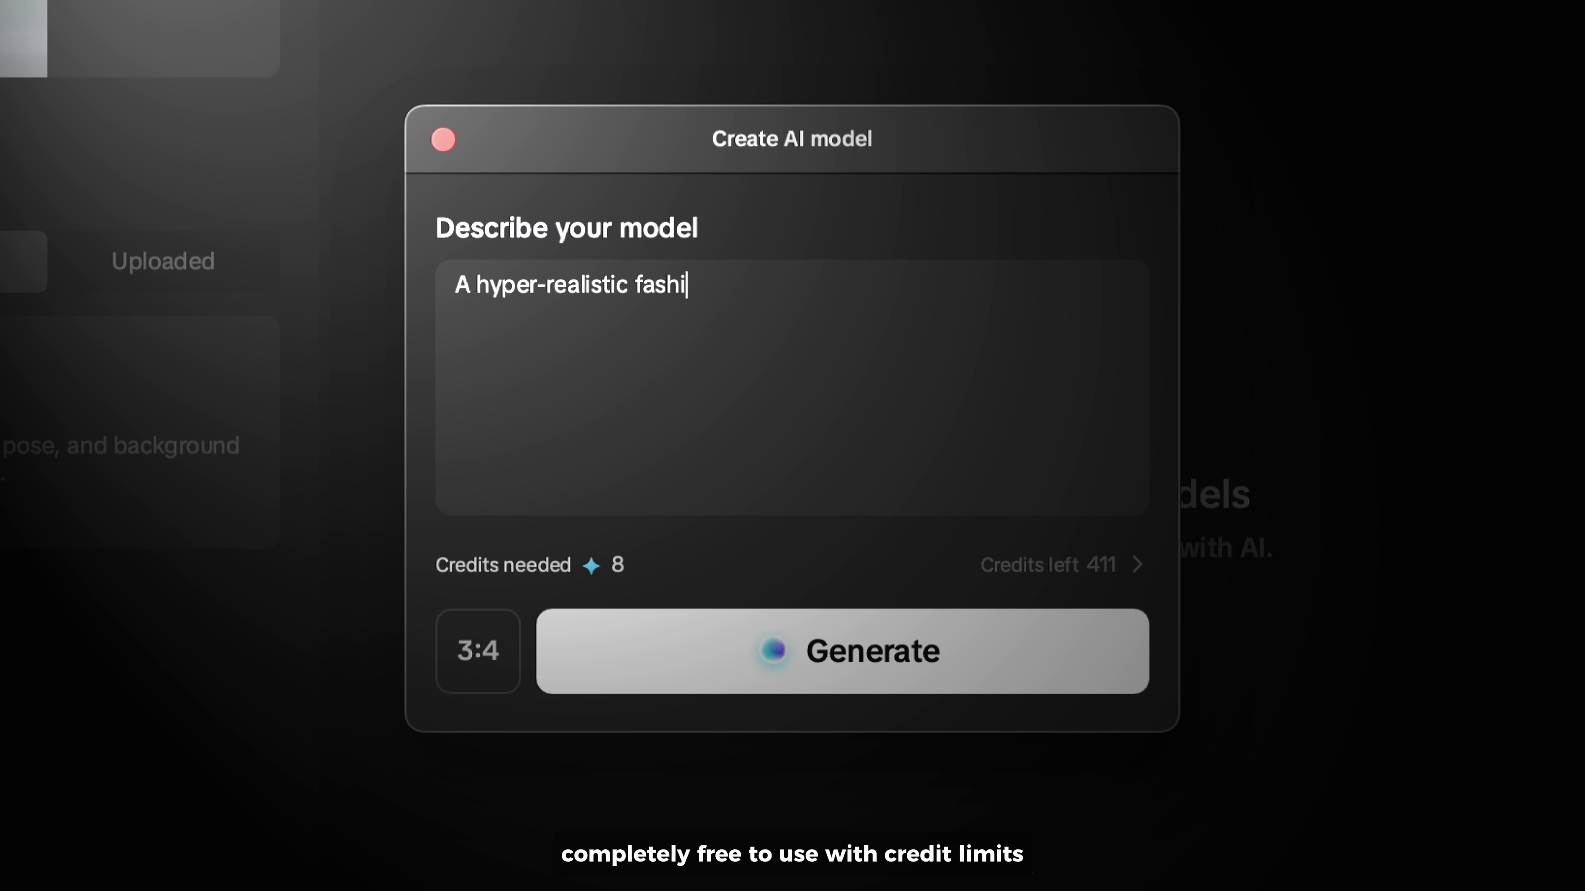
text(on photo of a young woman standing confidently in the mid)
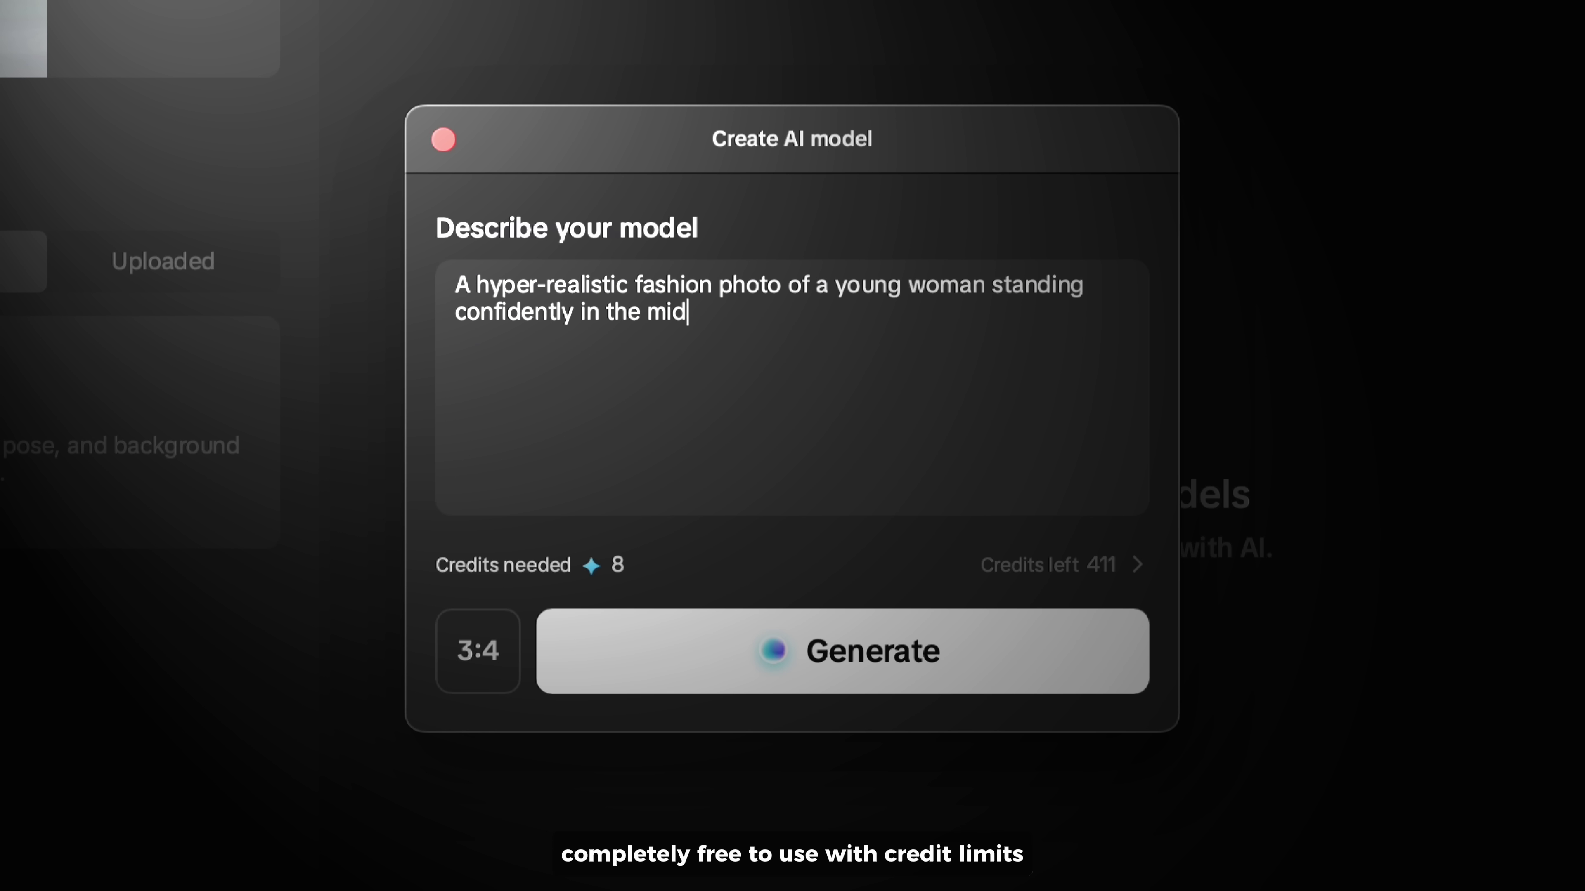
text(dle of sunlit city street, surrounded by palm trees, tall modern buil)
text(We)
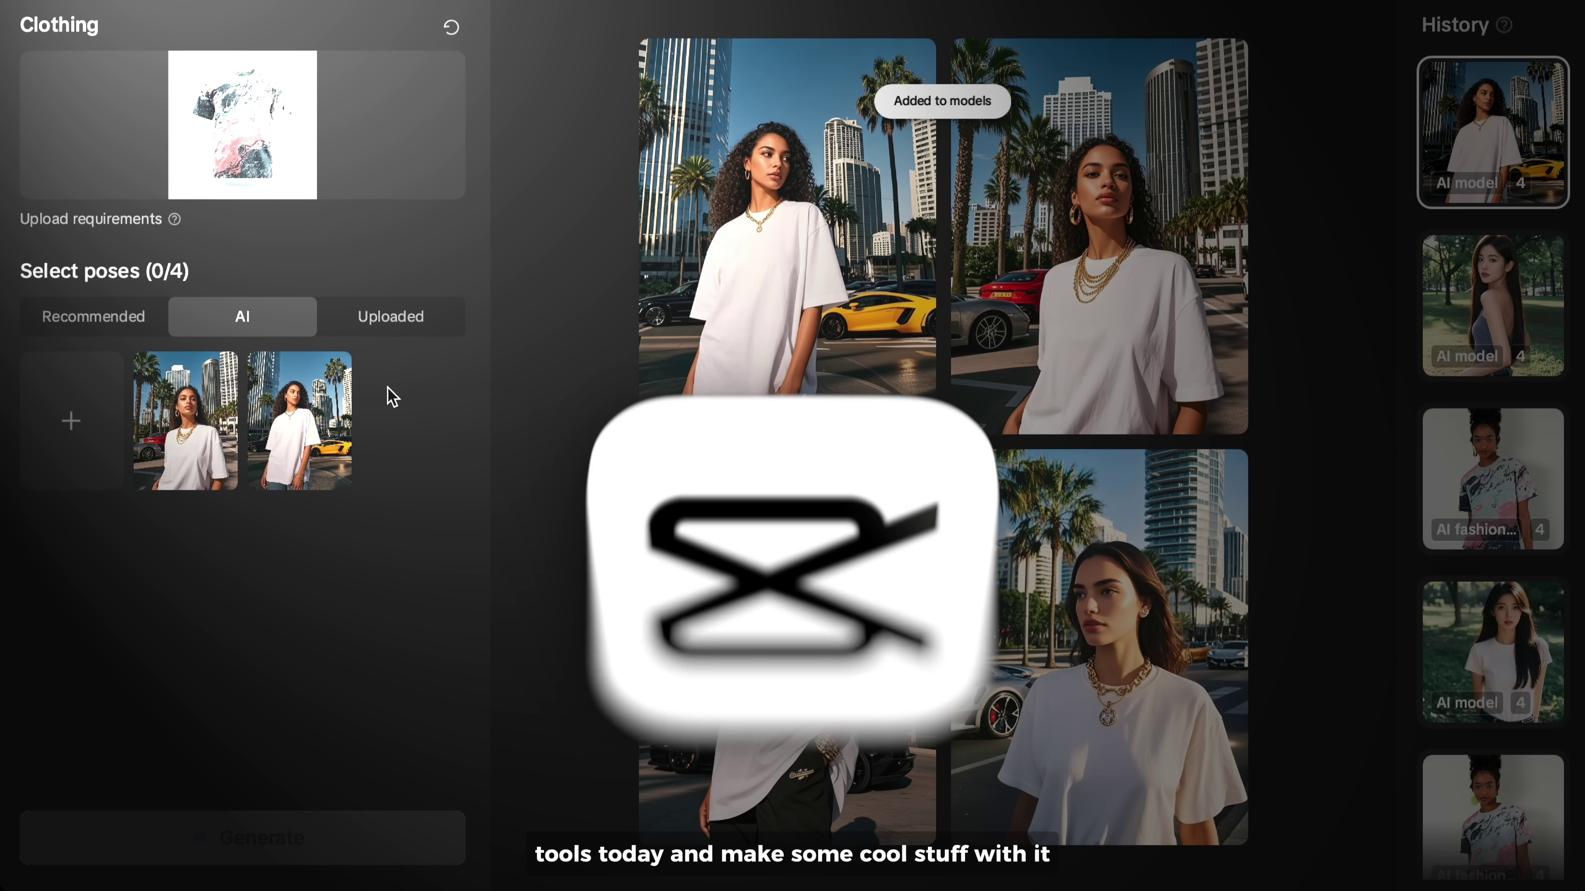
click(337, 372)
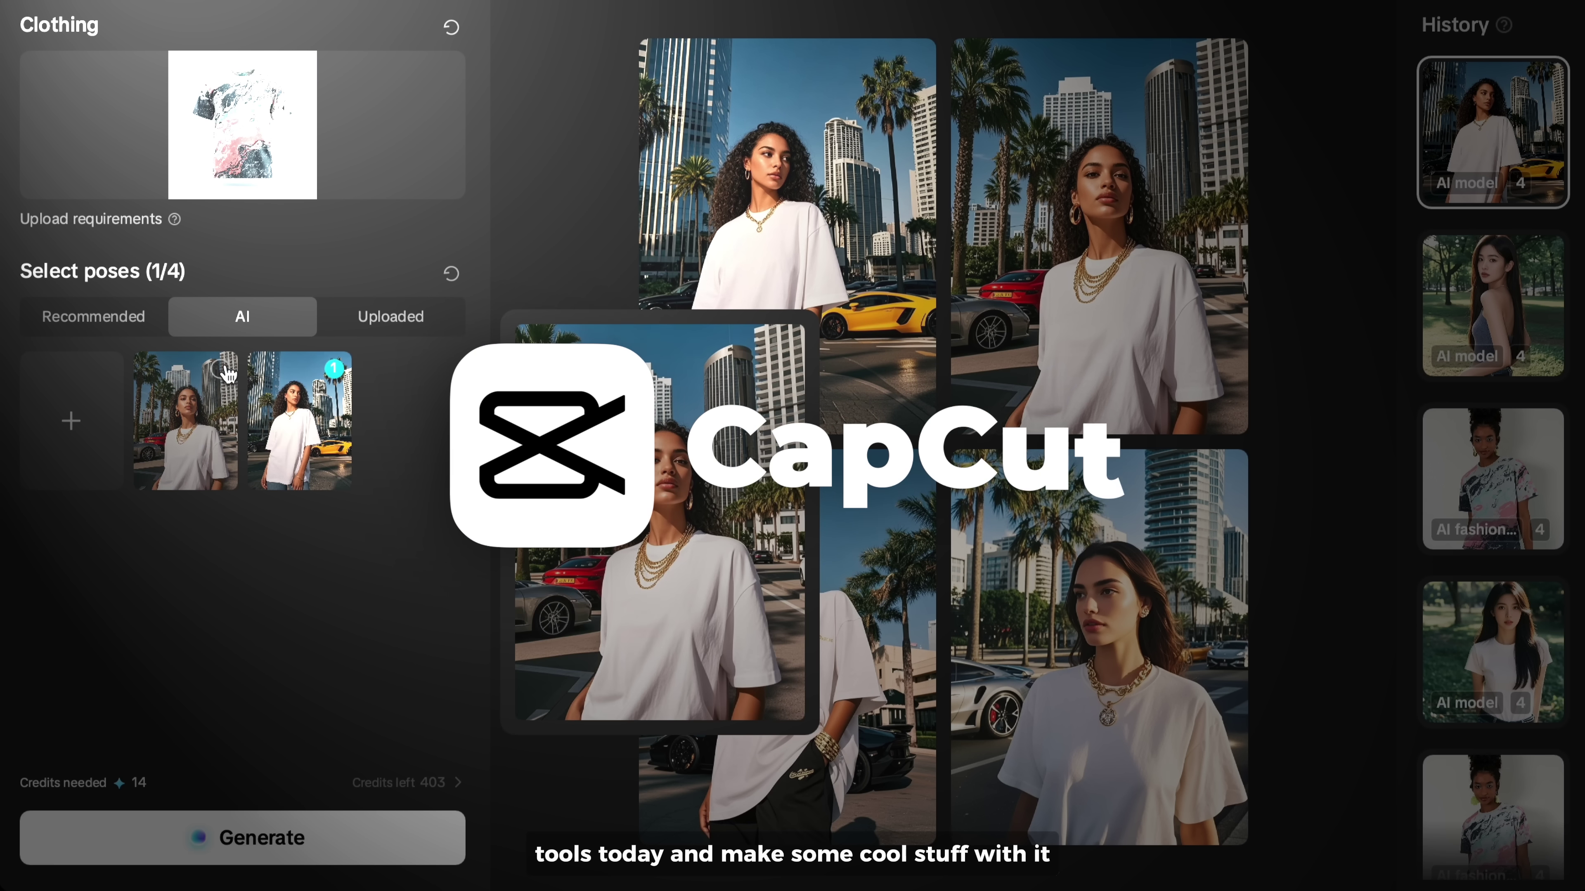
click(222, 371)
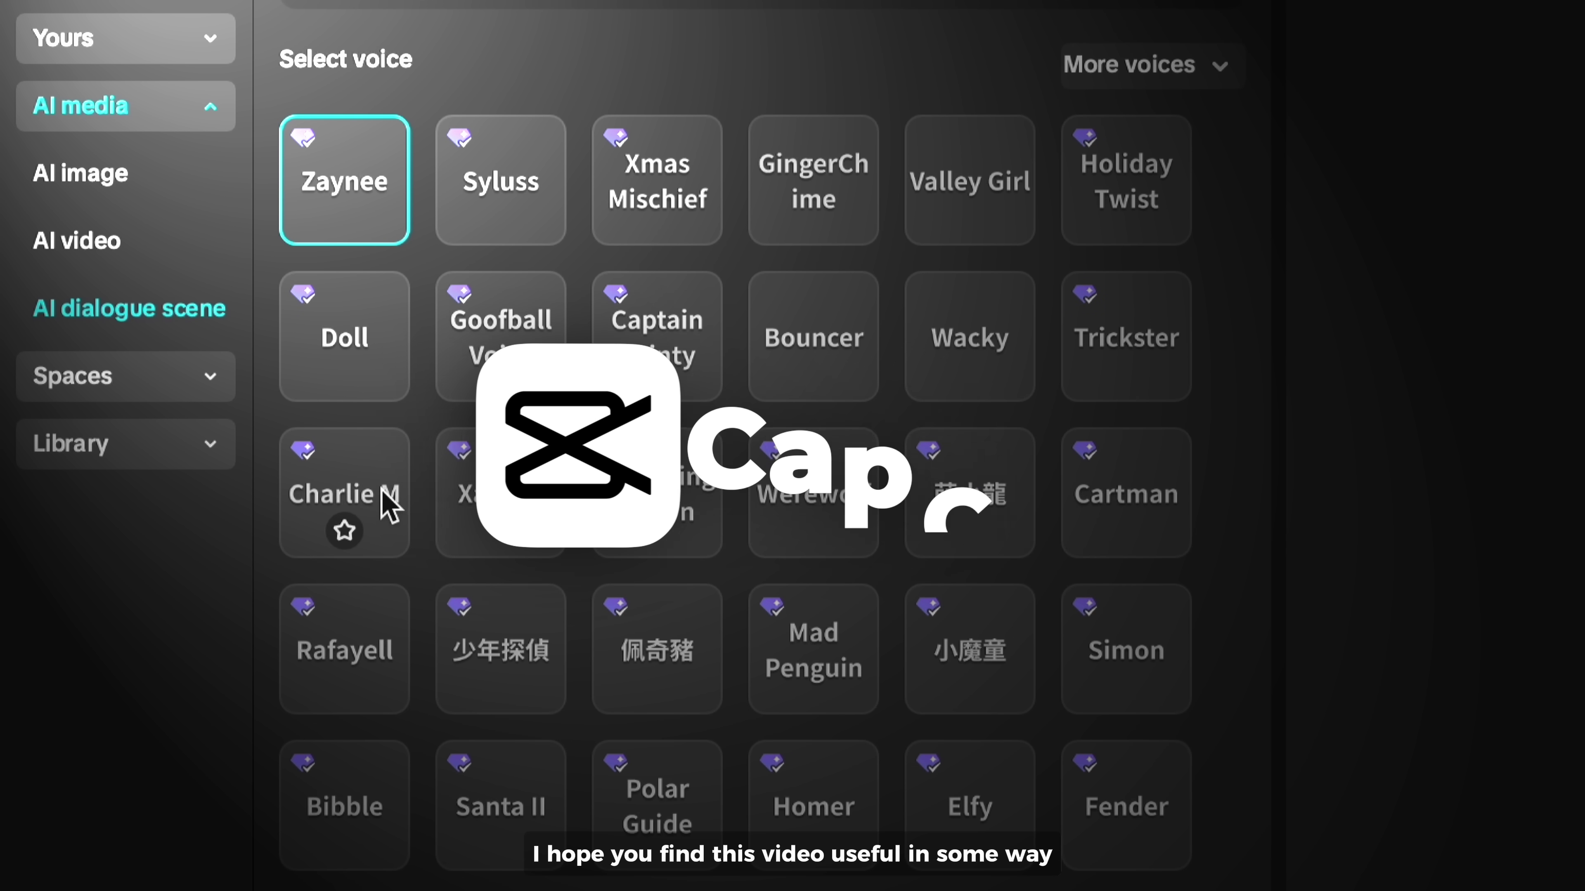
click(383, 505)
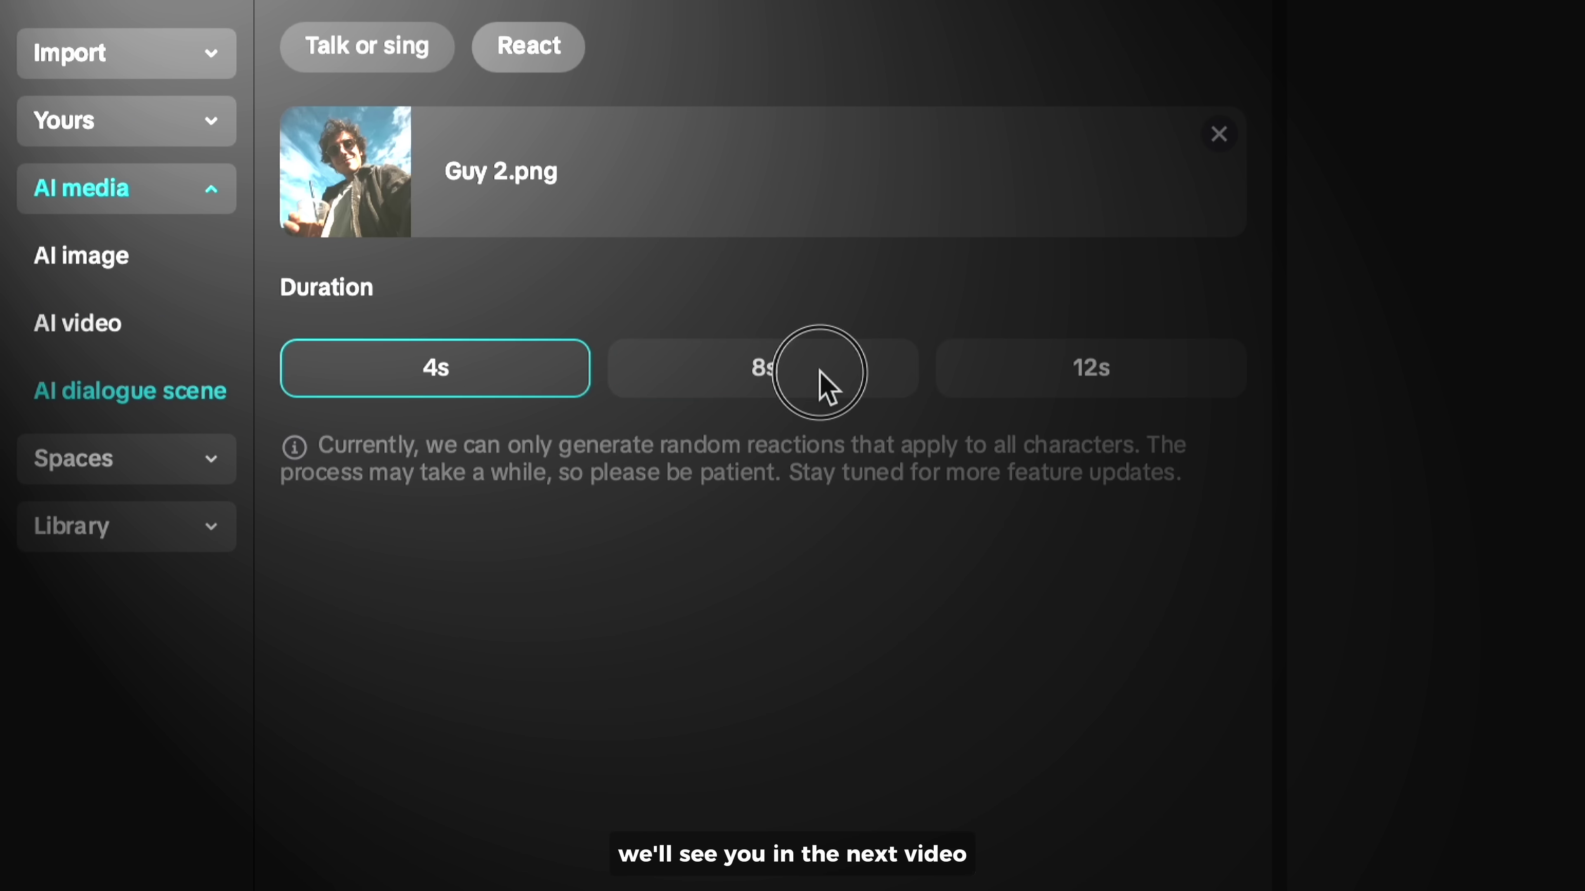